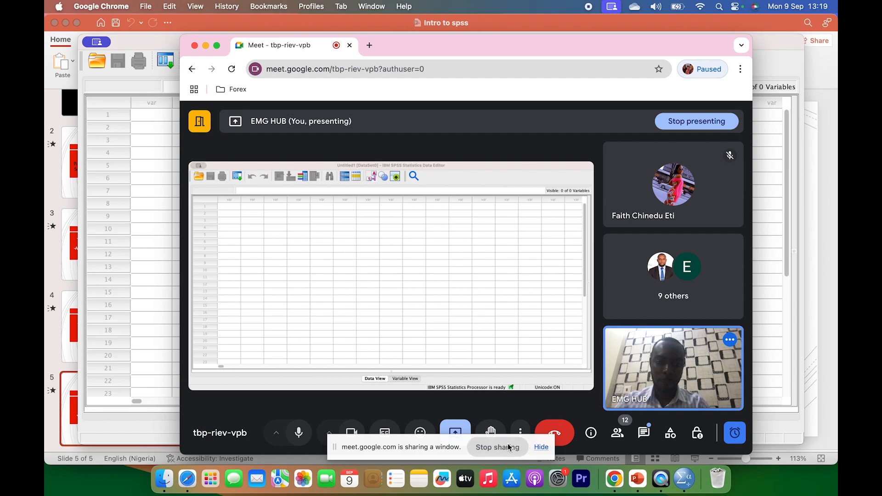
# Stop sharing the single window in the Google Meet call and present the entire screen instead.
pyautogui.click(495, 447)
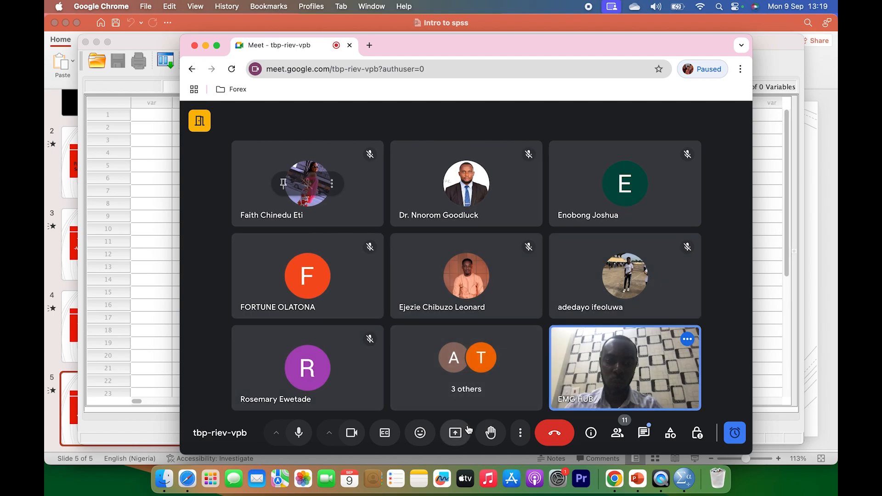
pyautogui.rightClick(456, 433)
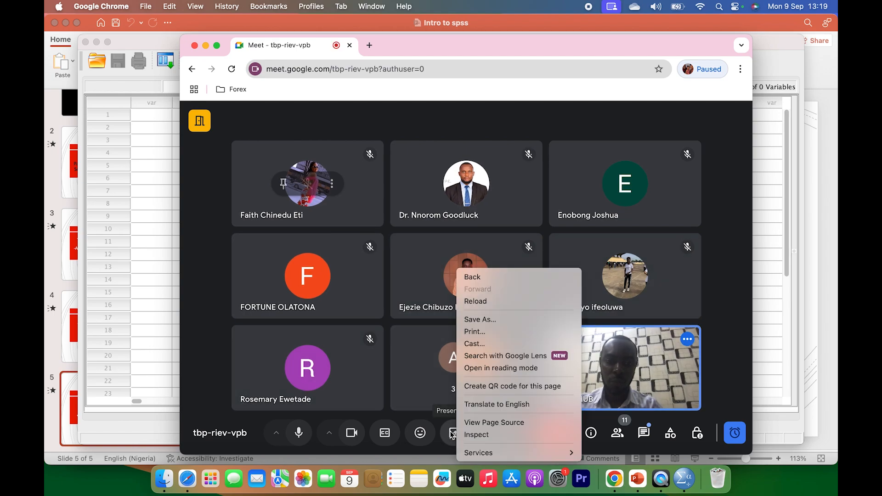
pyautogui.click(452, 432)
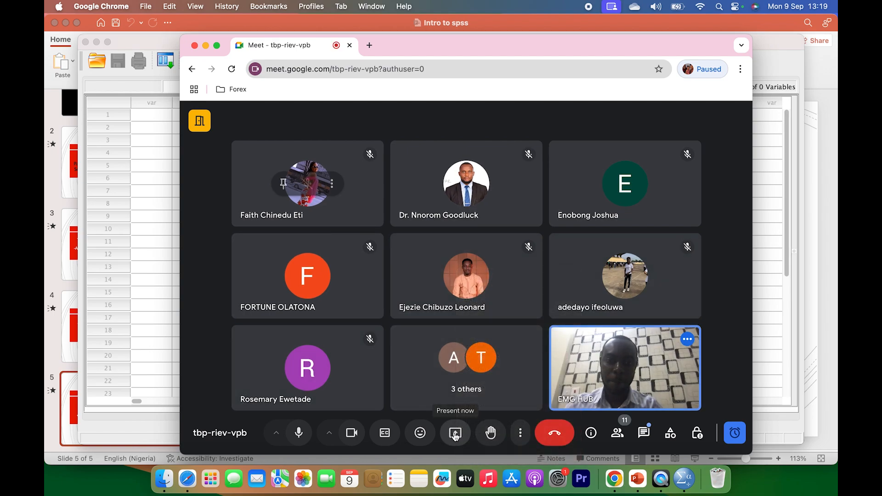
pyautogui.click(455, 435)
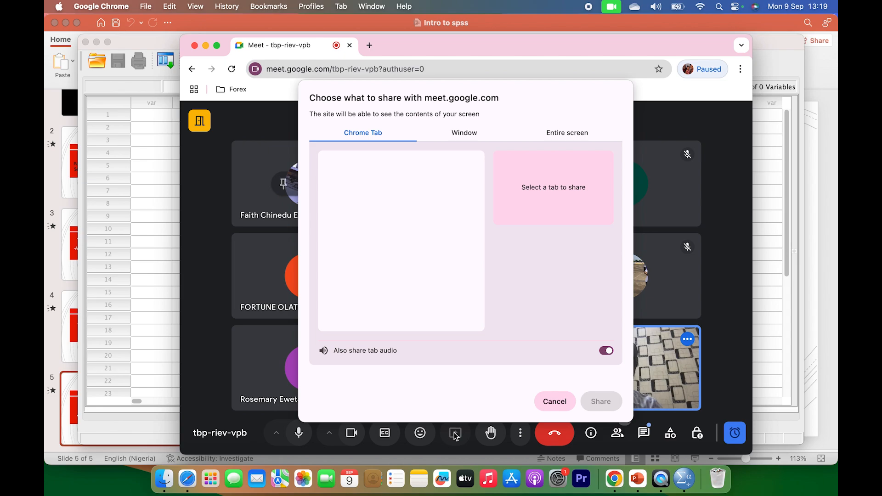
pyautogui.click(569, 129)
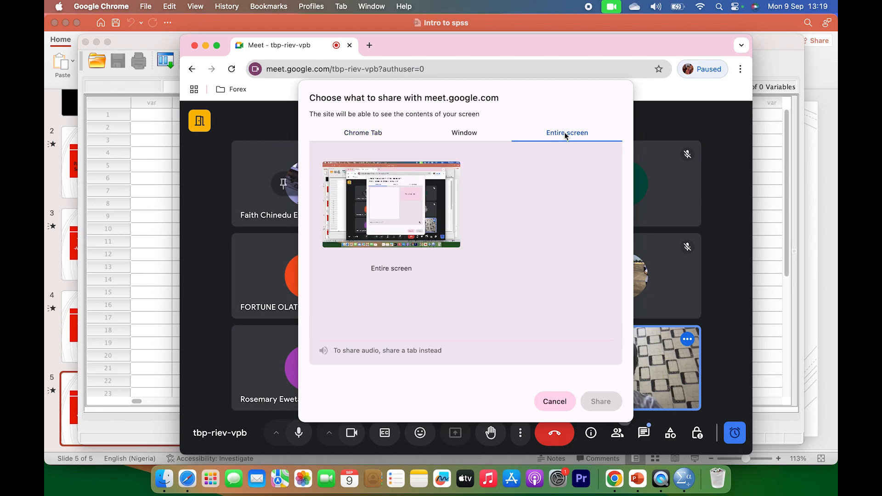
pyautogui.click(404, 207)
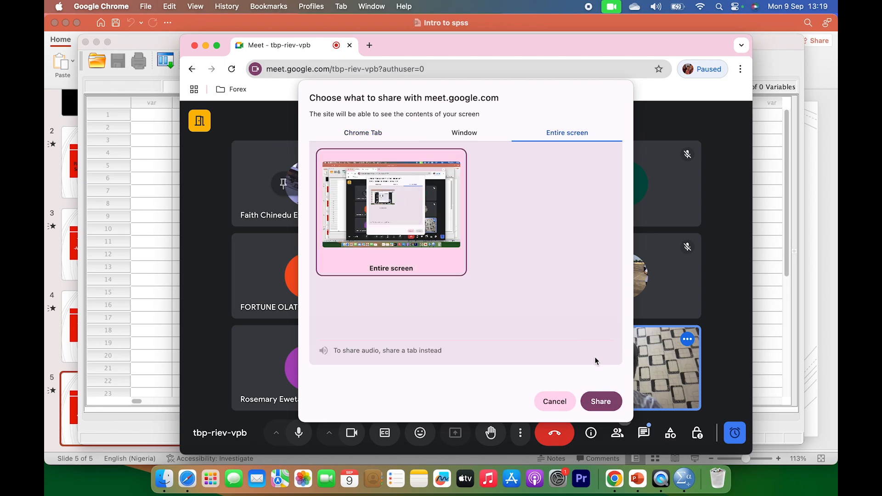
pyautogui.click(597, 403)
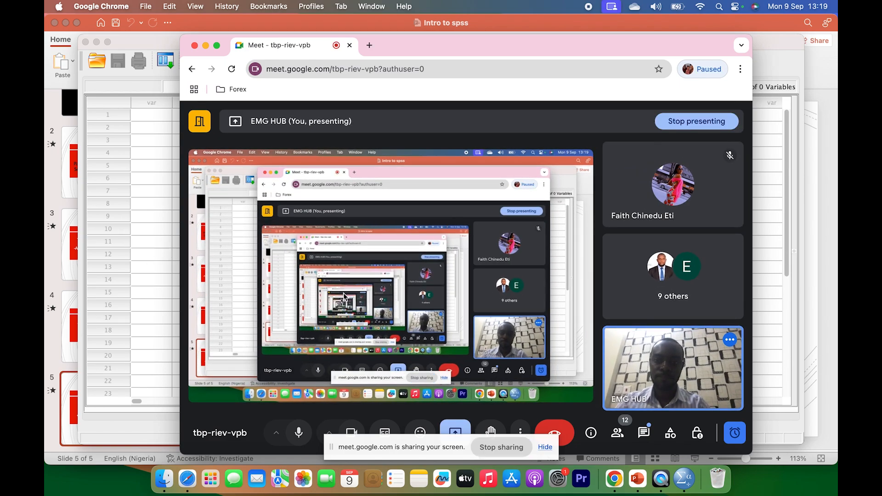
# Switch to the SPSS Statistics Data Editor and hide the screen-sharing notice.
pyautogui.click(139, 200)
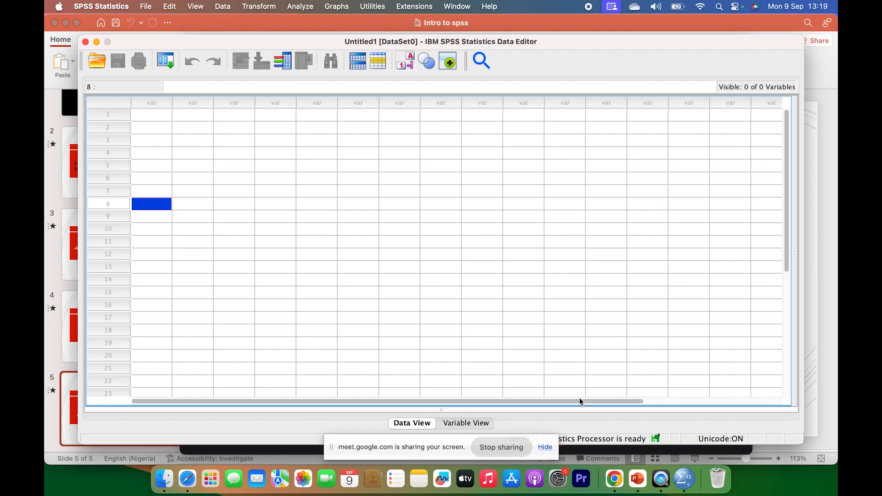
pyautogui.click(546, 447)
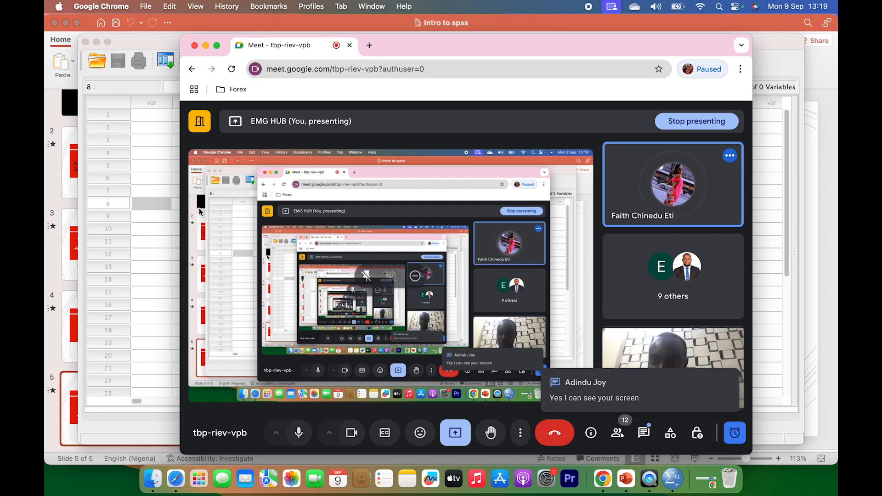
pyautogui.click(130, 176)
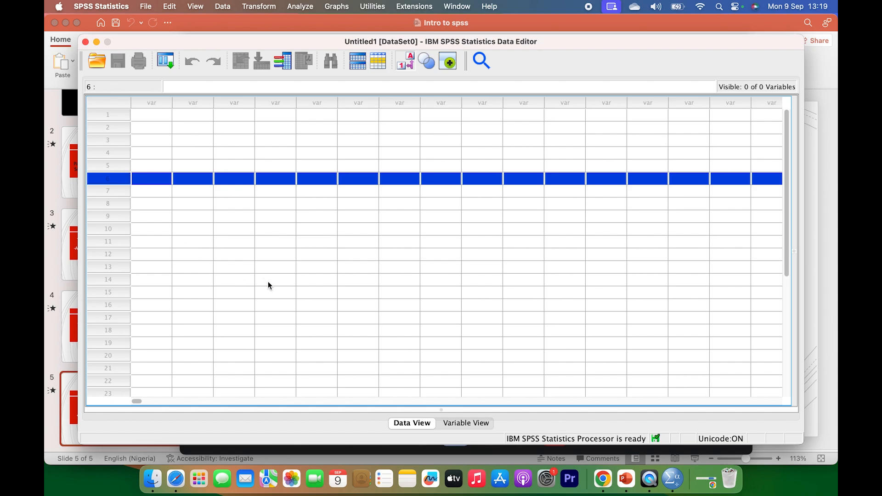
# Examine the empty dataset's rows and cells, and compare its data grid with its variable definition table.
pyautogui.scroll(-5, 301, 200)
pyautogui.scroll(5, 302, 199)
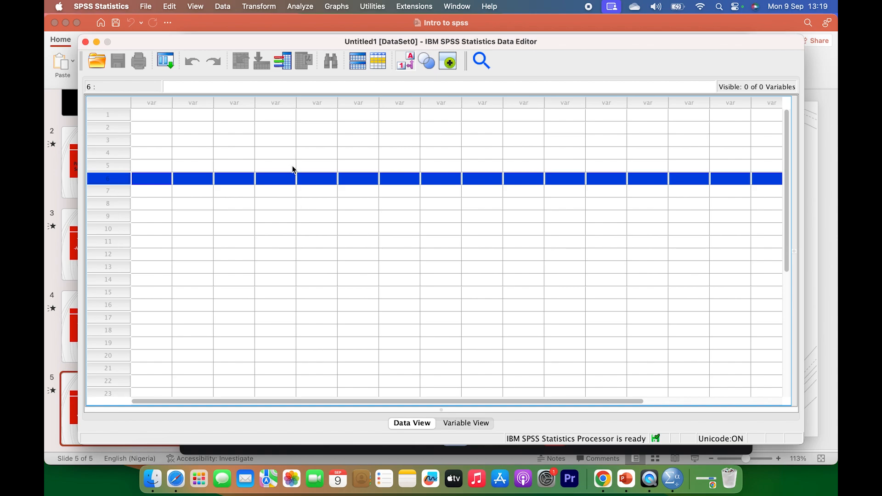
pyautogui.click(466, 424)
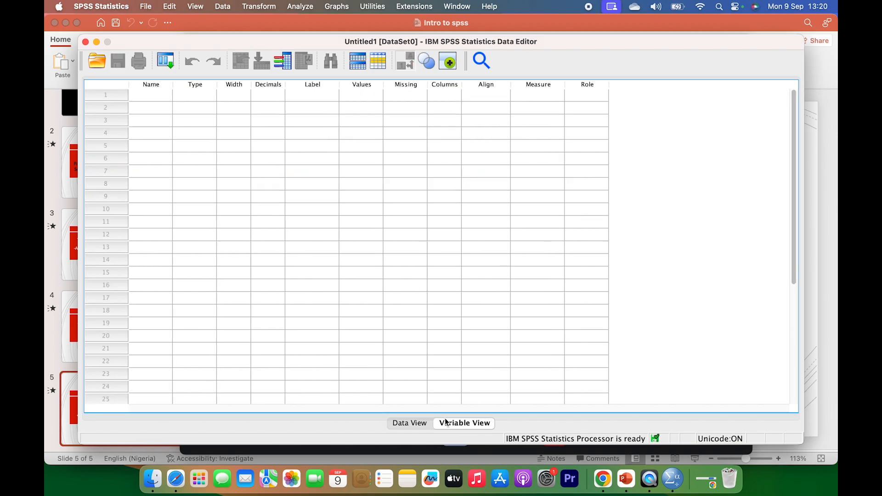
pyautogui.click(418, 423)
pyautogui.click(453, 425)
pyautogui.click(418, 426)
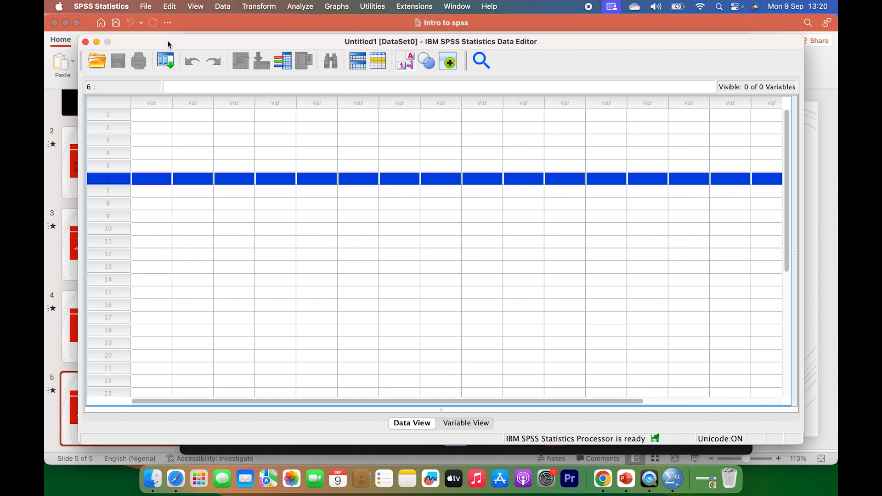
pyautogui.click(152, 115)
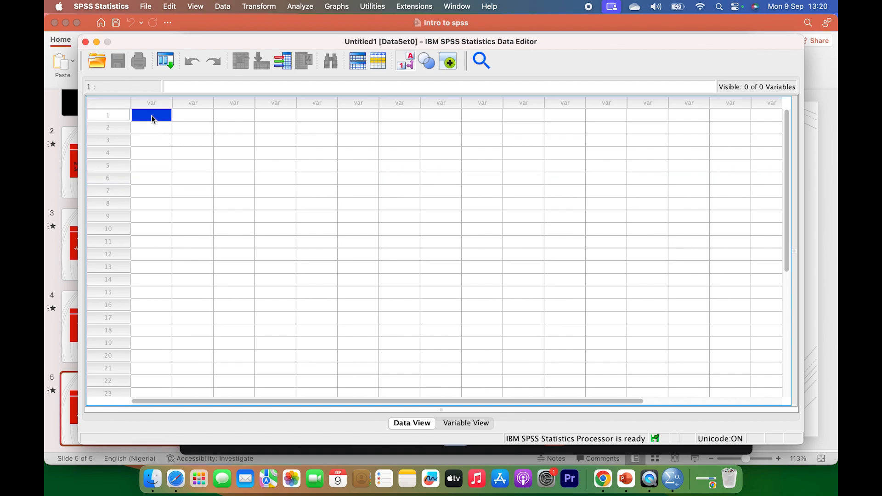
pyautogui.click(185, 115)
pyautogui.click(232, 115)
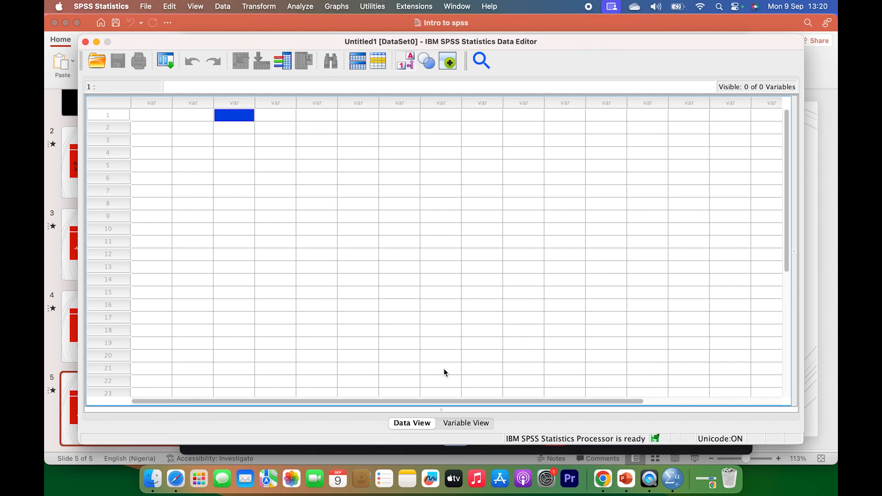
pyautogui.click(450, 422)
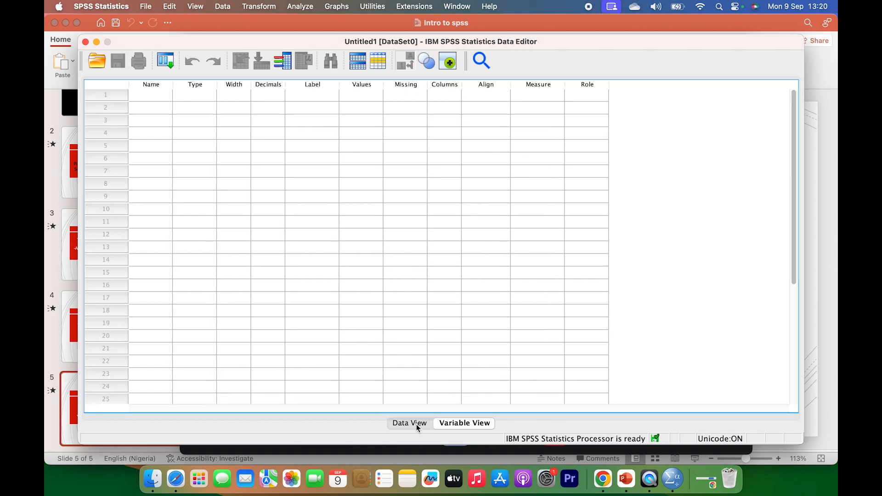
pyautogui.click(418, 427)
pyautogui.click(458, 425)
pyautogui.click(415, 427)
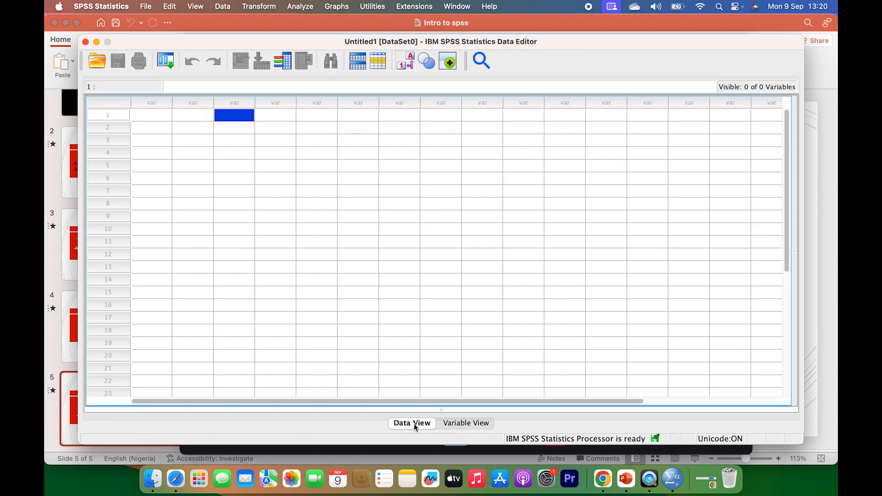
pyautogui.click(449, 425)
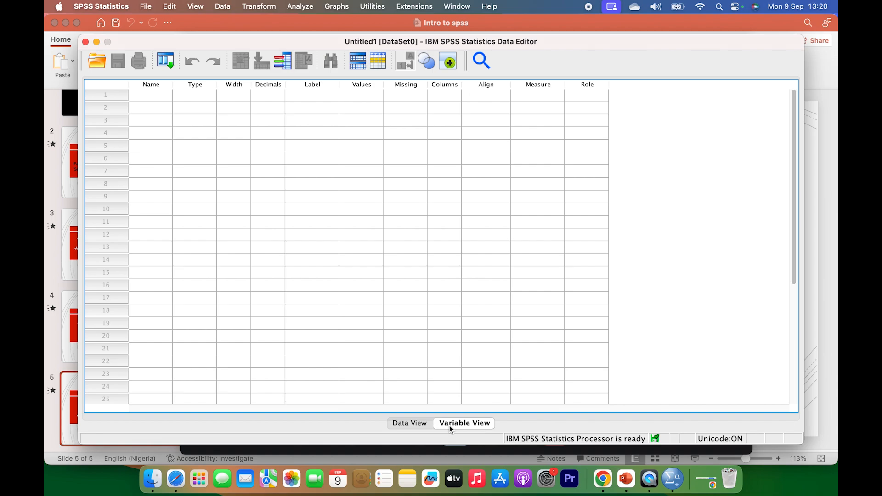
pyautogui.click(418, 426)
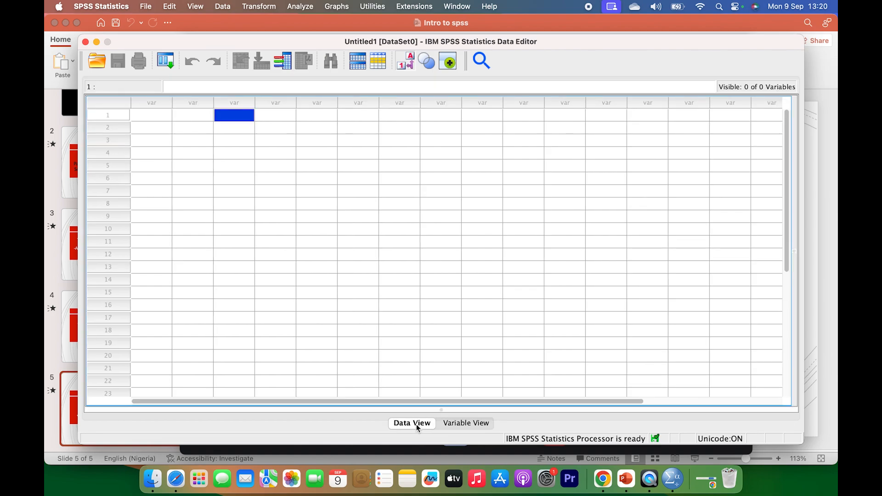
# Enter 123, 4, 5, 2 and 6 in the first five cells of the dataset's first row.
pyautogui.click(147, 115)
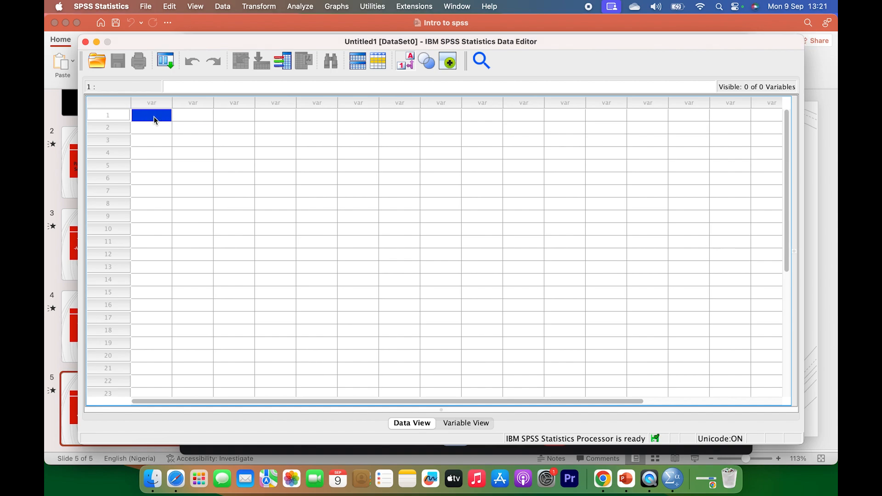
pyautogui.write('123')
pyautogui.press('Tab')
pyautogui.write('4')
pyautogui.press('Tab')
pyautogui.write('5')
pyautogui.press('Tab')
pyautogui.write('2')
pyautogui.press('Tab')
pyautogui.write('6')
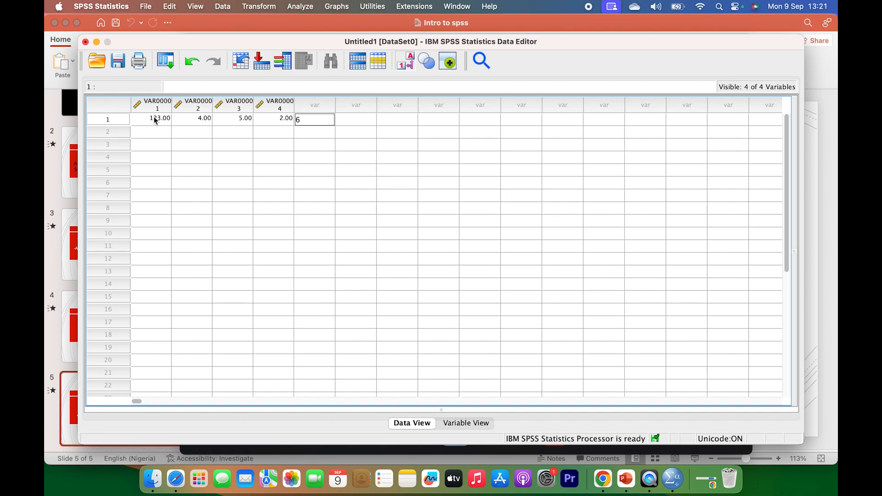
pyautogui.click(183, 105)
# Examine the definitions of the five new variables and compare them with their columns in the data grid.
pyautogui.click(463, 423)
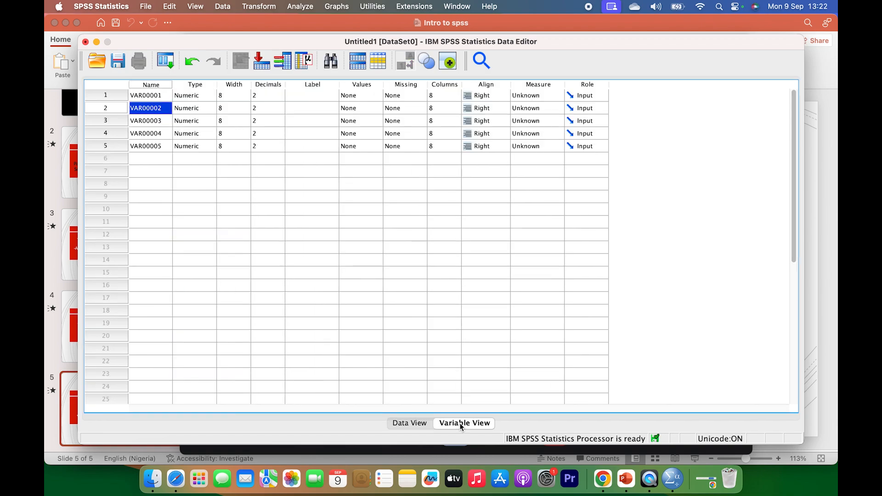
pyautogui.click(148, 95)
pyautogui.moveTo(165, 96); pyautogui.dragTo(128, 94)
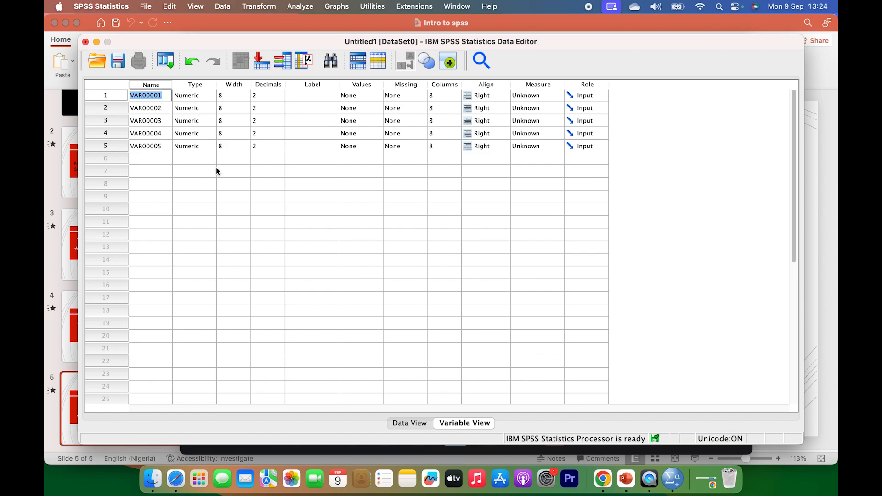
pyautogui.click(411, 422)
pyautogui.click(144, 121)
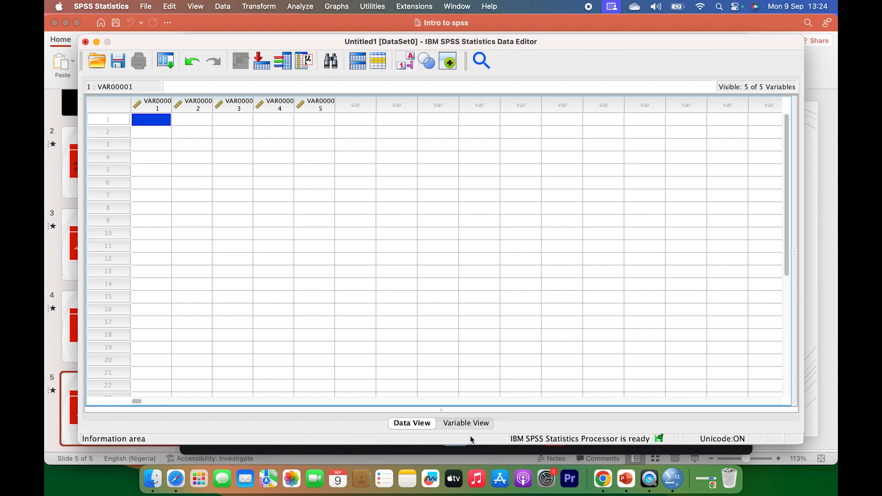
pyautogui.click(466, 423)
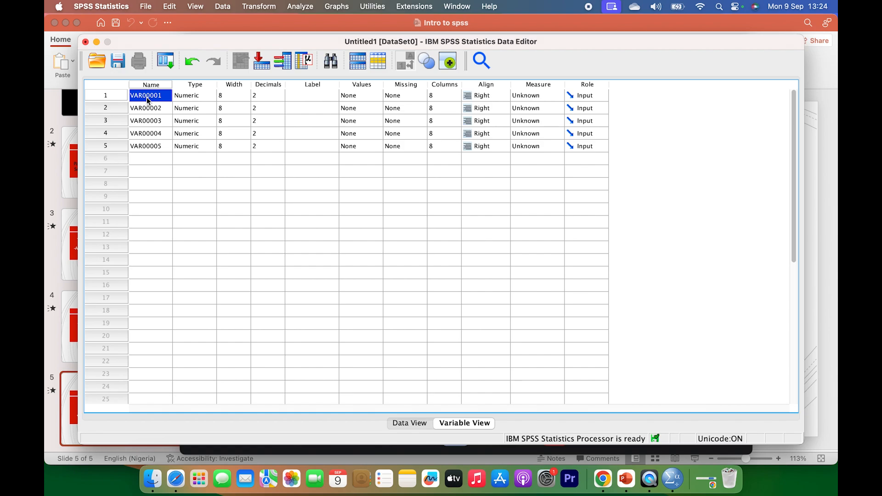
# Rename the first variable A1 and the second variable A2 in the variable definitions.
pyautogui.moveTo(167, 96); pyautogui.dragTo(107, 96)
pyautogui.write('A1')
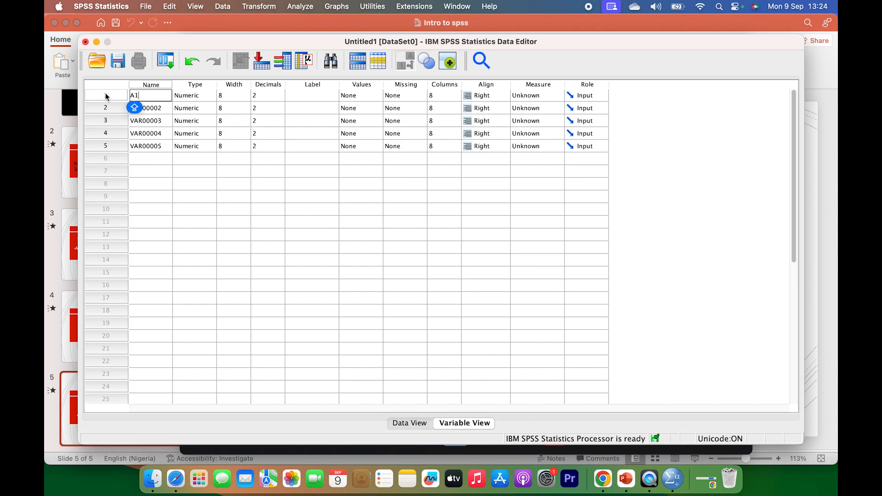
pyautogui.click(164, 109)
pyautogui.doubleClick(164, 108)
pyautogui.moveTo(163, 108)
pyautogui.mouseDown()
pyautogui.moveTo(130, 108)
pyautogui.moveTo(165, 108)
pyautogui.mouseUp()
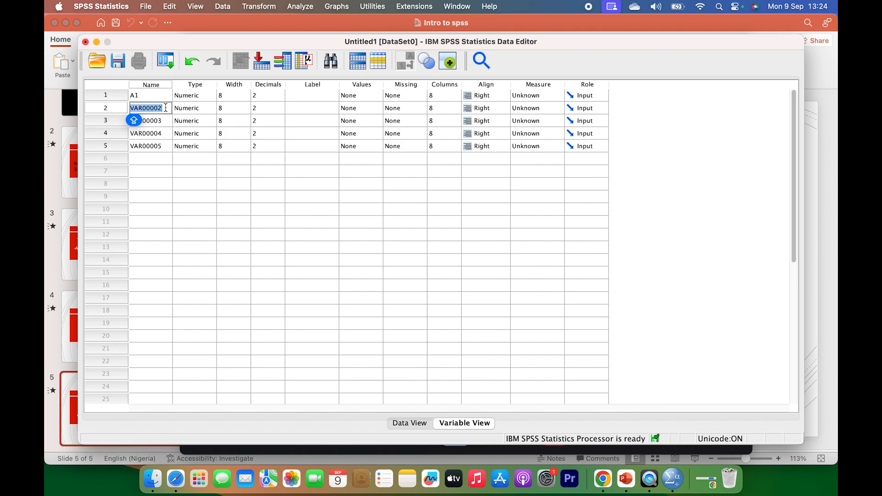
pyautogui.write('A2')
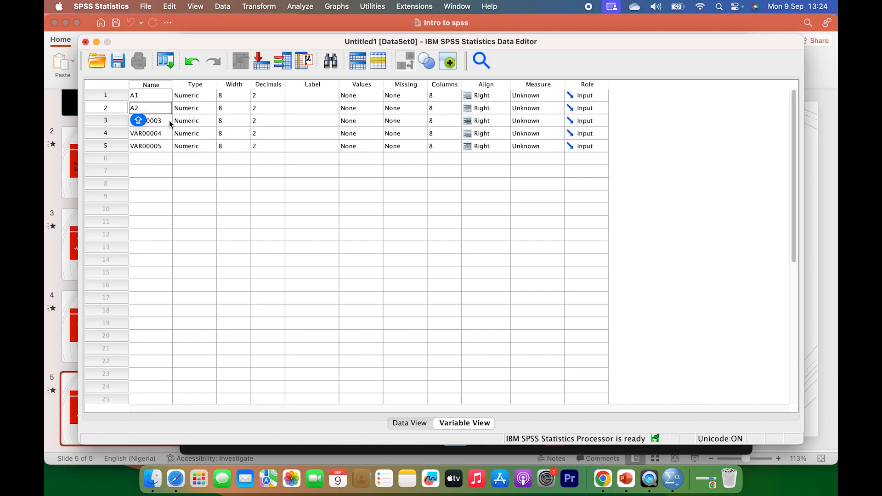
# Rename the third variable A3 and the fourth variable A4.
pyautogui.doubleClick(164, 119)
pyautogui.moveTo(164, 120)
pyautogui.mouseDown()
pyautogui.moveTo(135, 120)
pyautogui.moveTo(170, 120)
pyautogui.mouseUp()
pyautogui.write('A3')
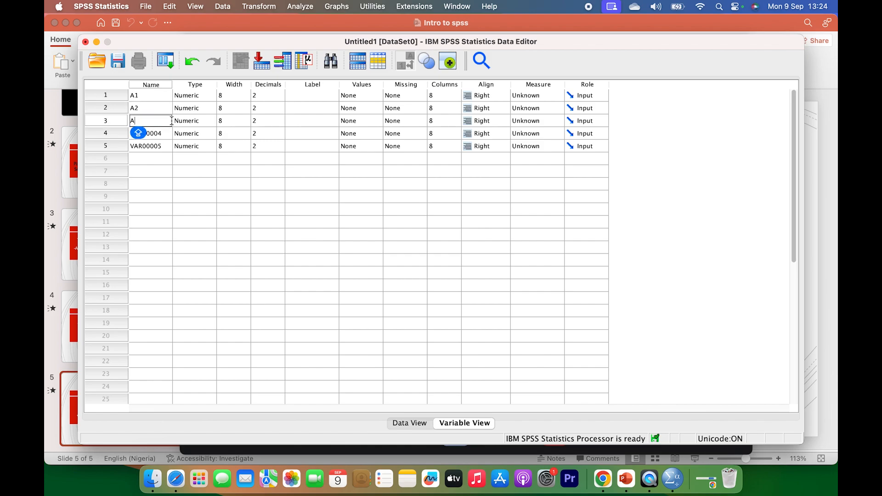
pyautogui.click(164, 133)
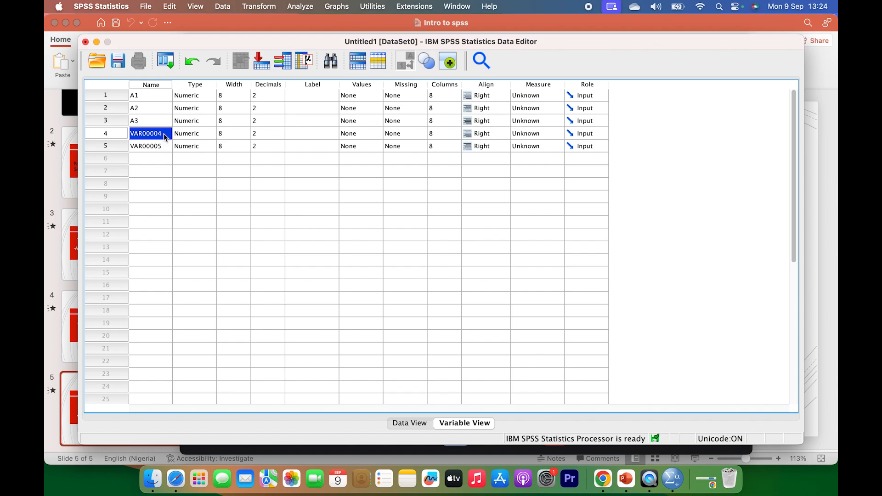
pyautogui.doubleClick(165, 135)
pyautogui.write('A4')
pyautogui.hotkey('shift', 'End')
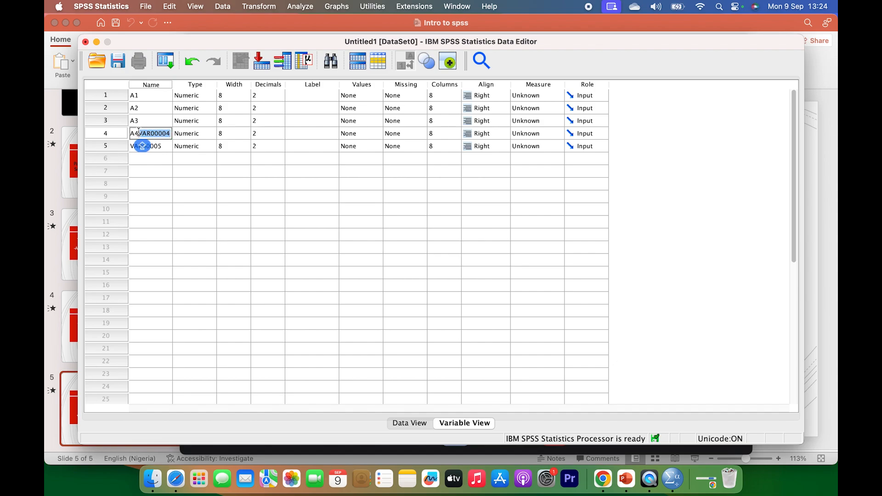
pyautogui.press('BackSpace')
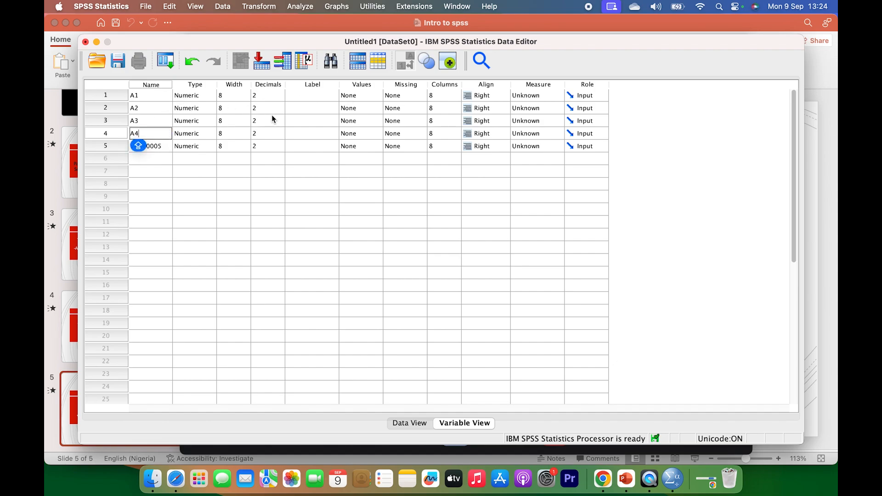
# Set the label of variable A1 to Age.
pyautogui.click(310, 103)
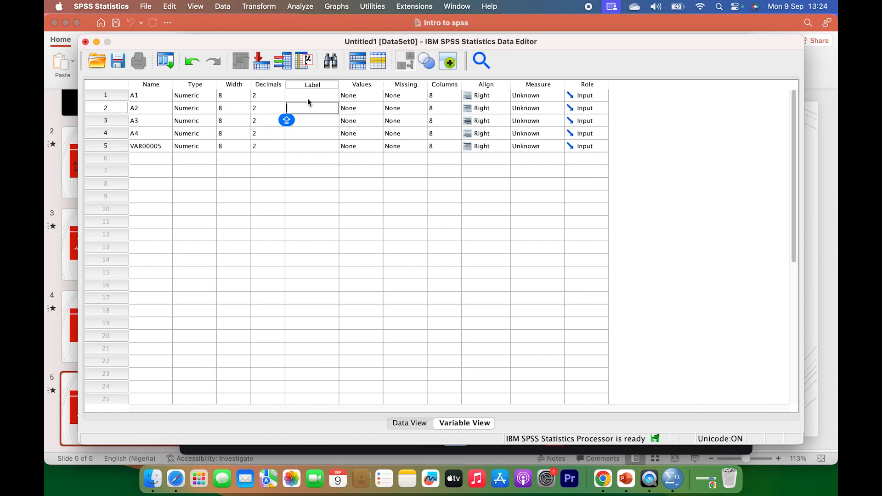
pyautogui.doubleClick(307, 98)
pyautogui.press('capslock')
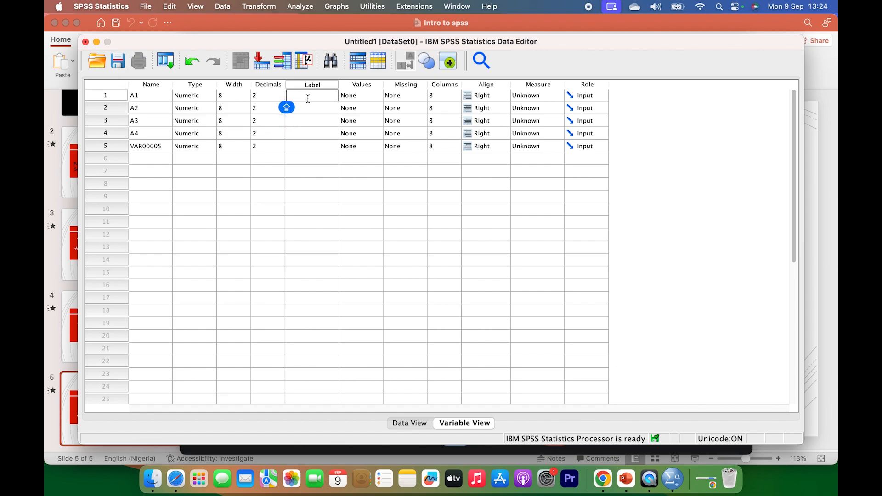
pyautogui.write('Age')
pyautogui.doubleClick(308, 106)
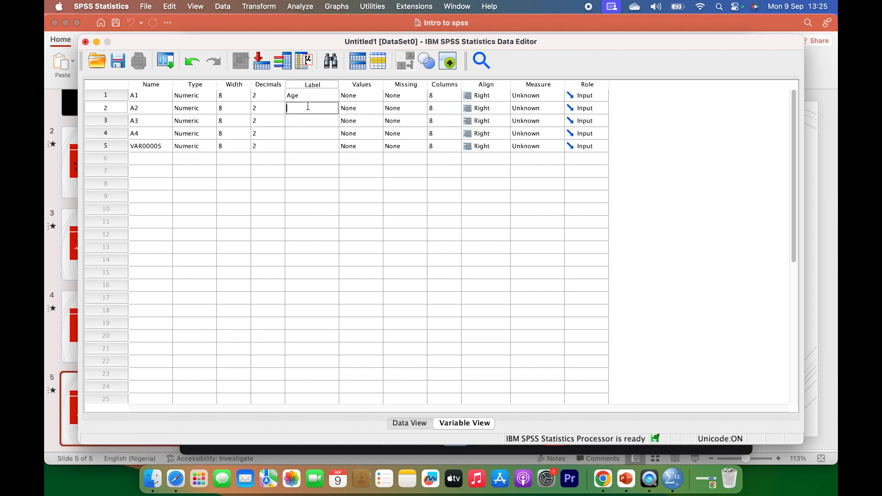
# Set the label of variable A2 to Gender and the label of A3 to Marital Status.
pyautogui.press('capslock')
pyautogui.write('Gender')
pyautogui.doubleClick(309, 120)
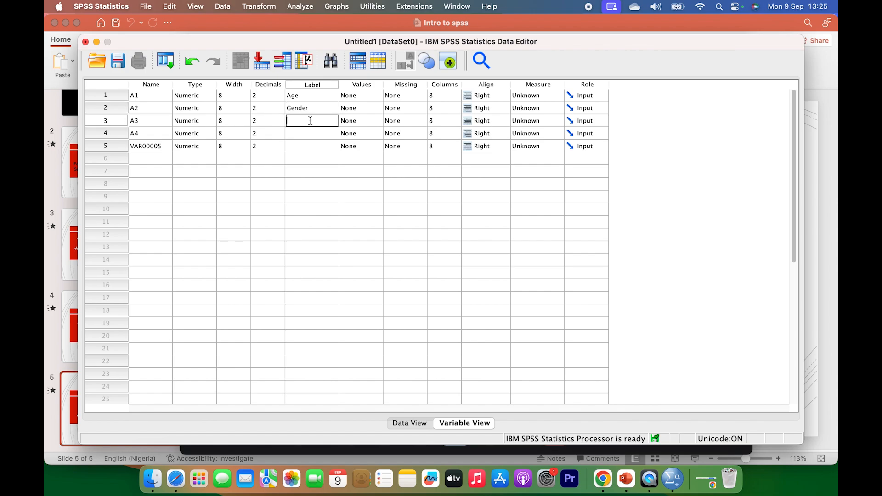
pyautogui.write('Marital Status')
# Set the label of variable A4 to EDUCATIONAL QUALIFICATION, all in capital letters.
pyautogui.click(315, 134)
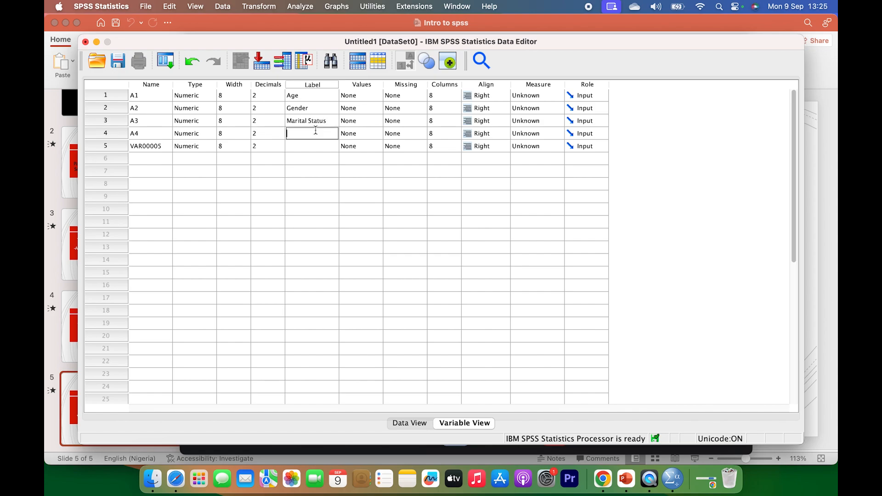
pyautogui.write('eD')
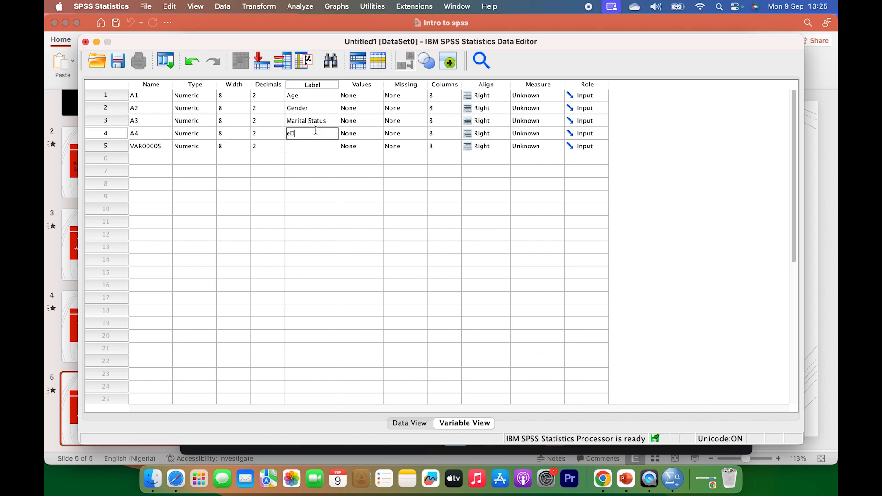
pyautogui.write('UCATIONAL qUALI')
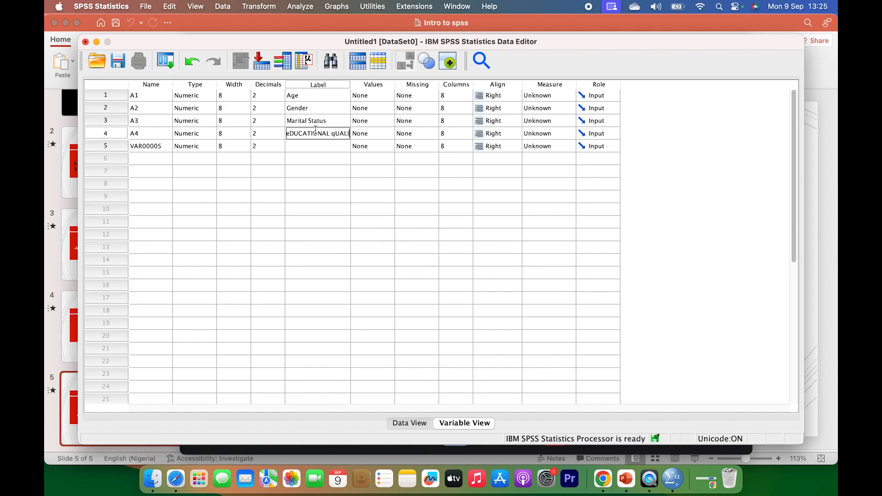
pyautogui.write('FICATION')
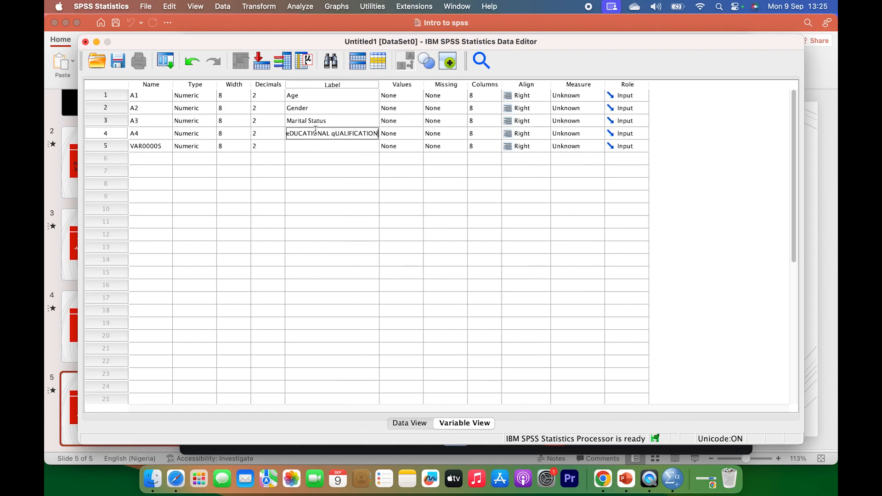
pyautogui.click(336, 133)
pyautogui.press('BackSpace')
pyautogui.write('Q')
pyautogui.click(289, 133)
pyautogui.press('BackSpace')
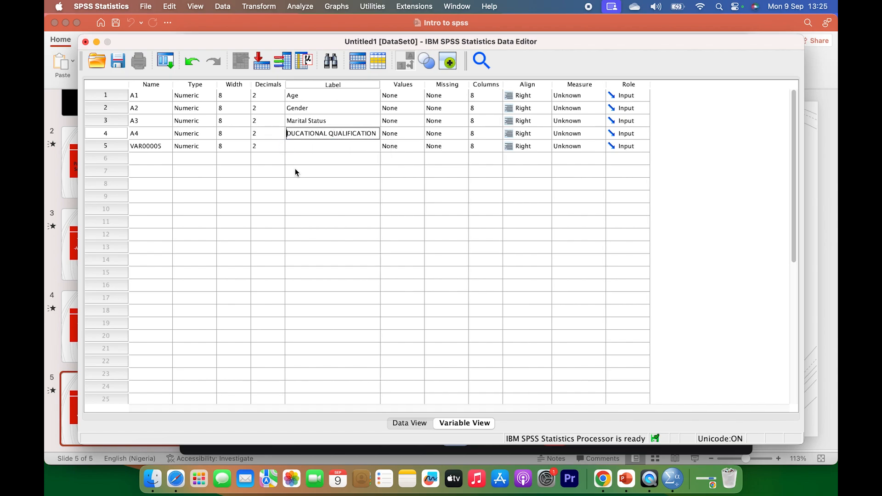
pyautogui.write('E')
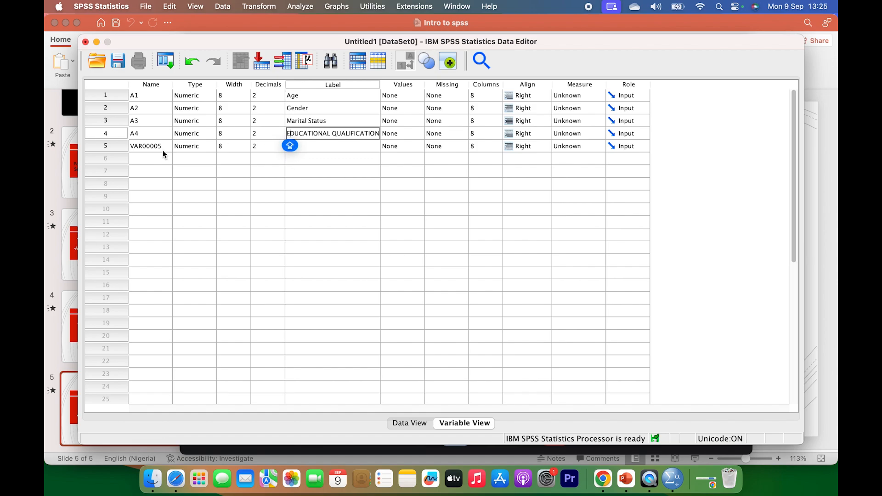
# Try to clear the unlabelled fifth variable, VAR00005, and go back to the variable definitions.
pyautogui.click(116, 146)
pyautogui.rightClick(116, 145)
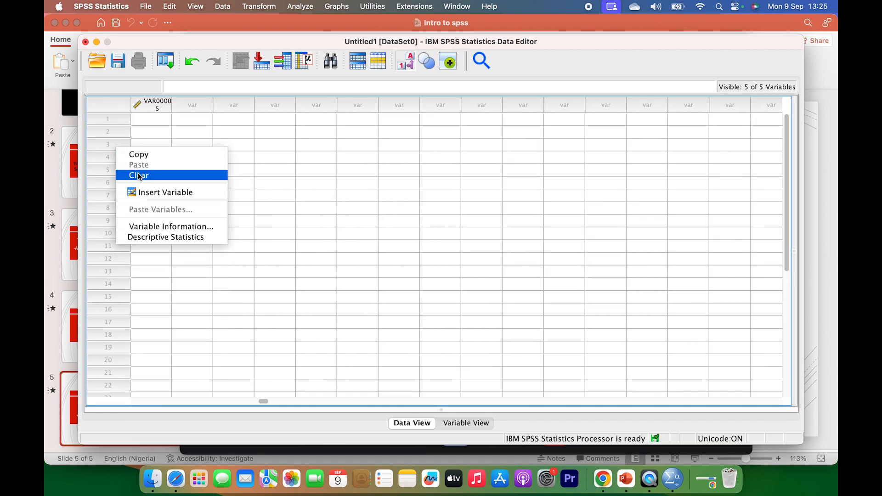
pyautogui.click(139, 175)
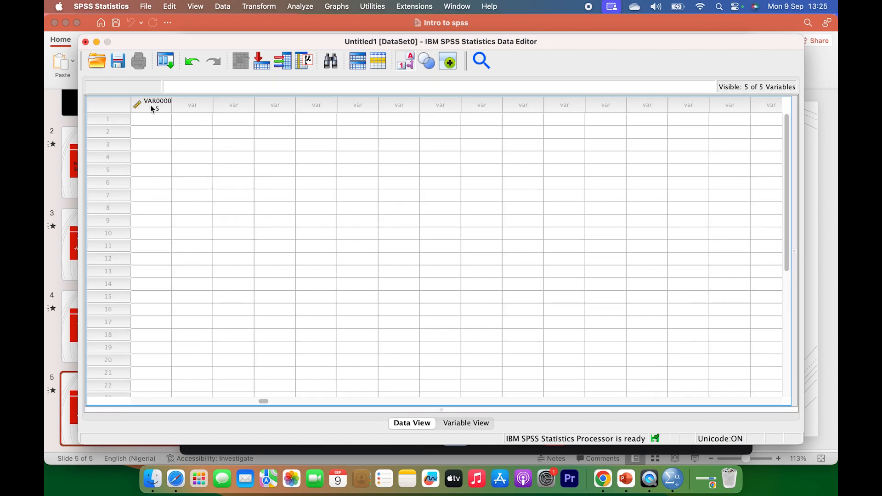
pyautogui.click(465, 423)
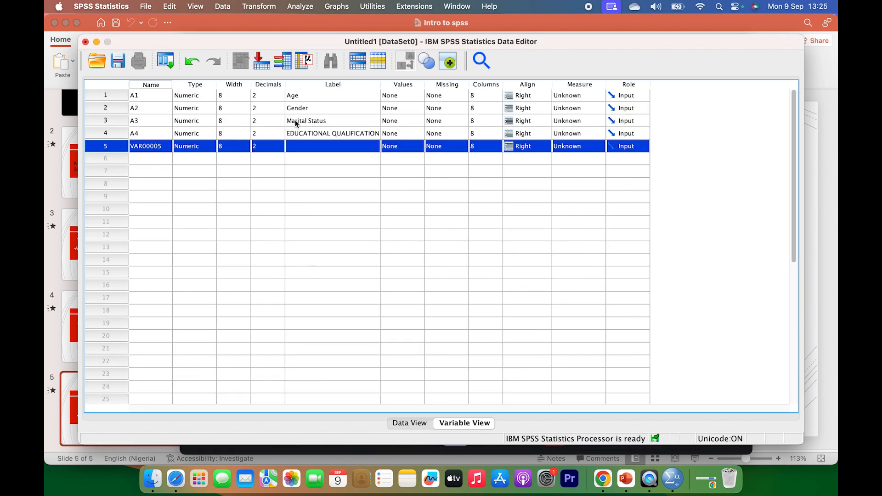
# Examine the Name and Type attributes, comparing the String and Numeric options for A1 and keeping Numeric.
pyautogui.click(147, 83)
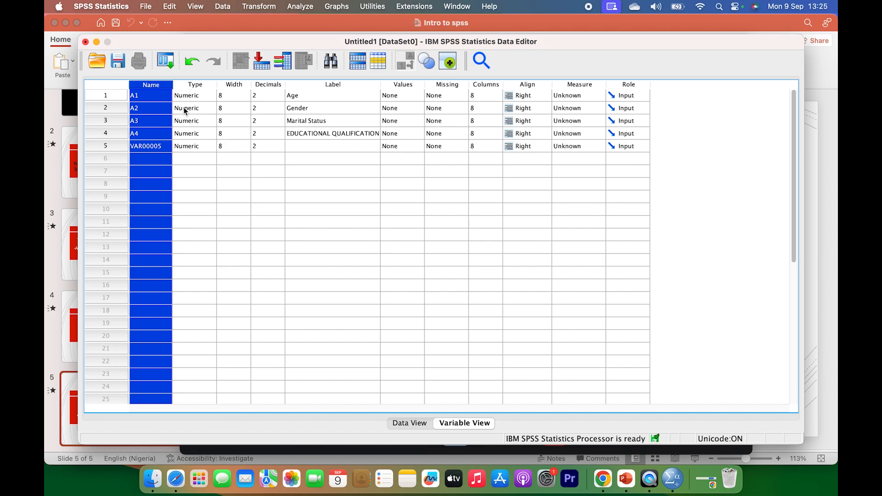
pyautogui.click(191, 85)
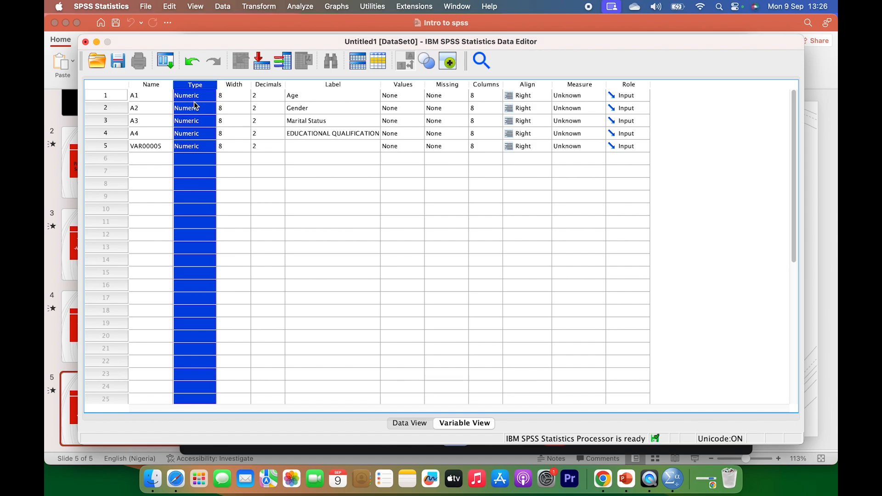
pyautogui.click(199, 96)
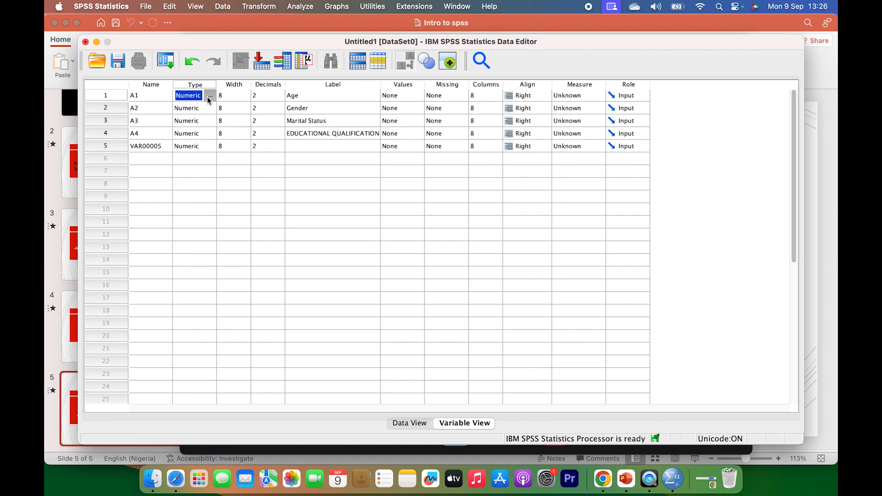
pyautogui.click(208, 96)
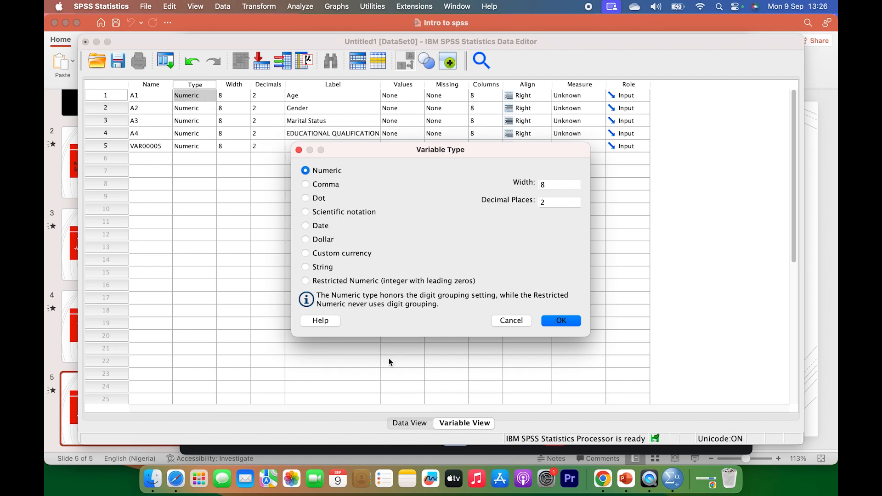
pyautogui.click(319, 268)
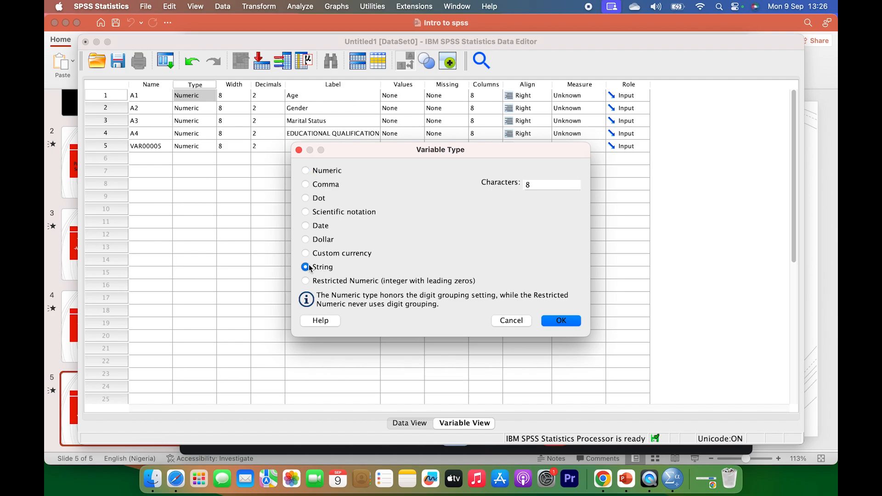
pyautogui.click(306, 171)
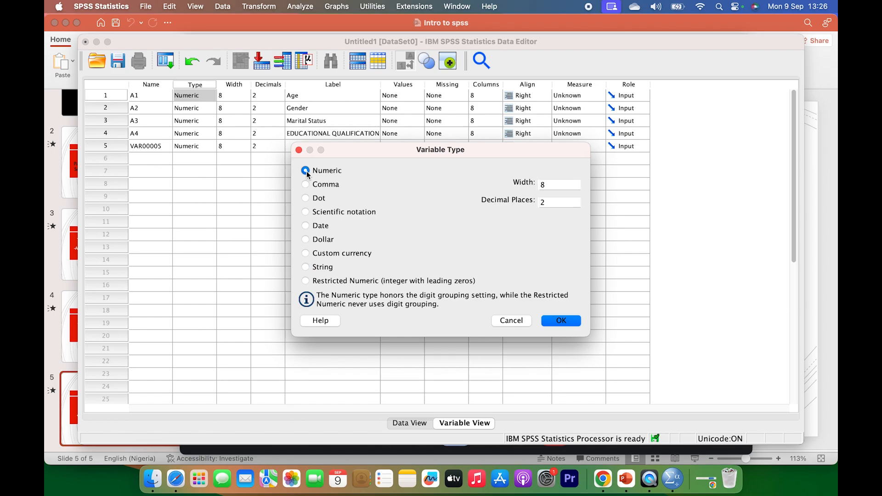
pyautogui.click(561, 320)
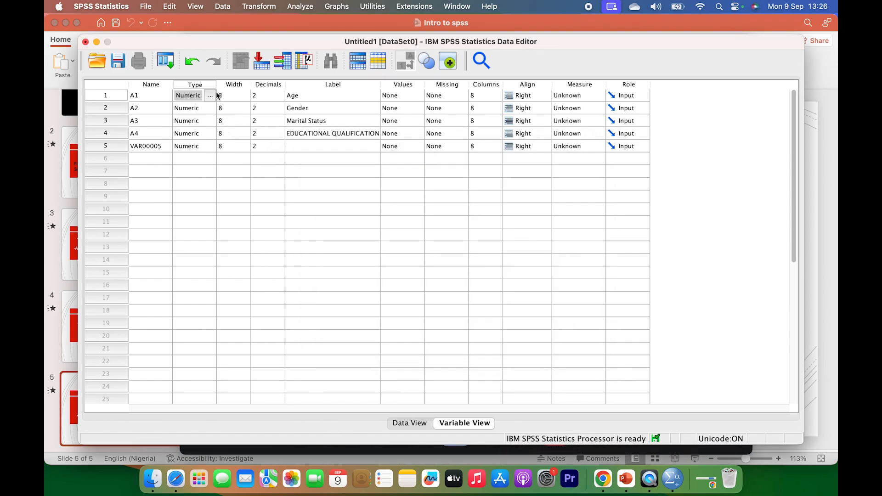
# Examine the Width attribute and compare it with the columns of the data grid.
pyautogui.click(234, 84)
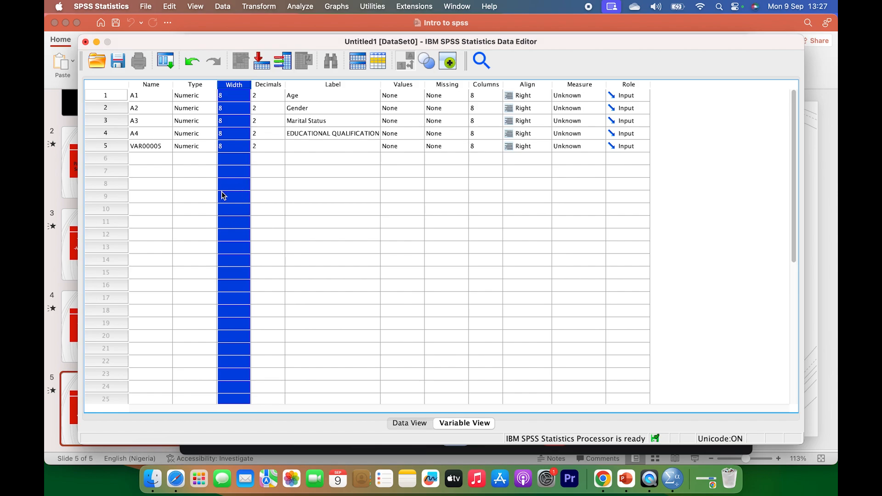
pyautogui.click(409, 423)
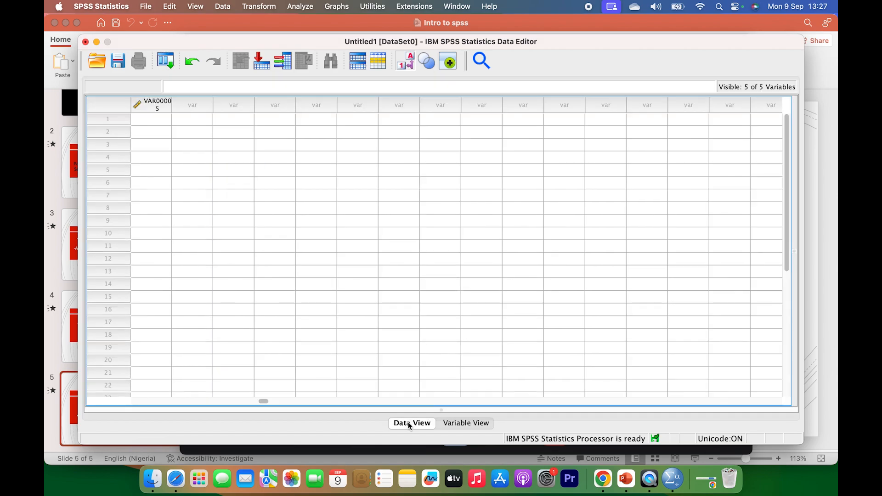
pyautogui.moveTo(158, 107); pyautogui.dragTo(420, 136)
pyautogui.moveTo(431, 137); pyautogui.dragTo(404, 131)
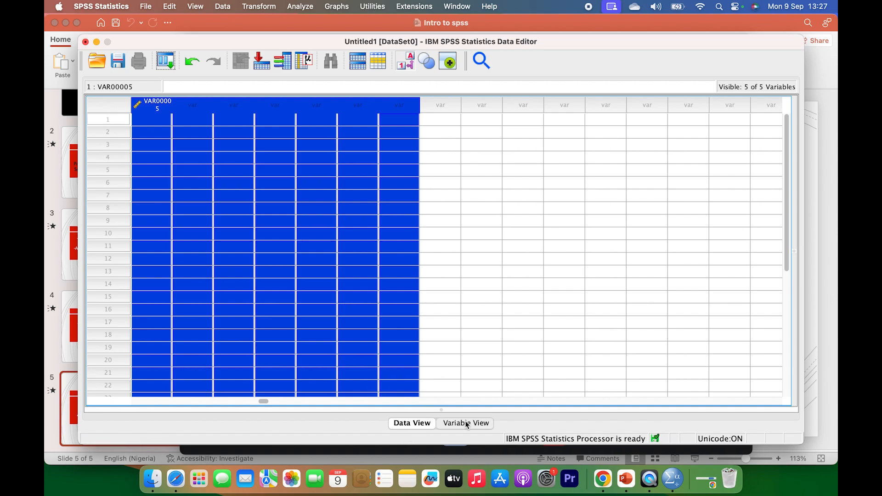
pyautogui.click(466, 423)
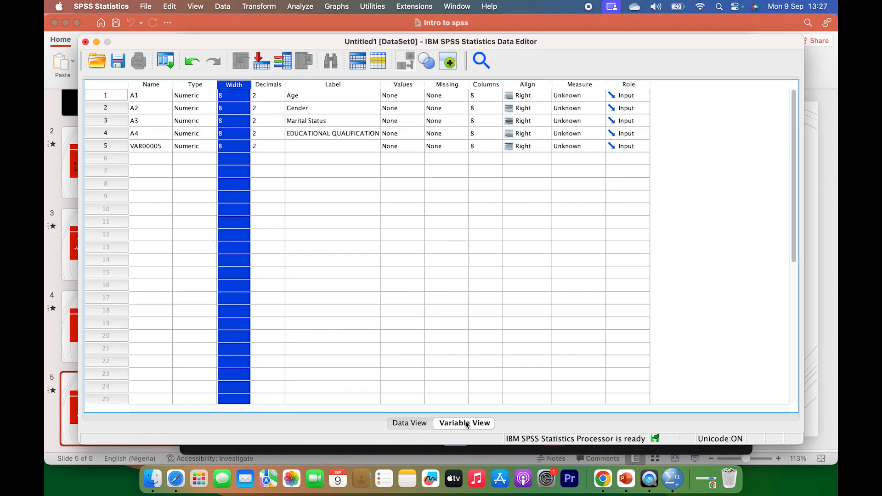
# Try raising the number of decimals for variable A1 and set it back to 2.
pyautogui.click(261, 88)
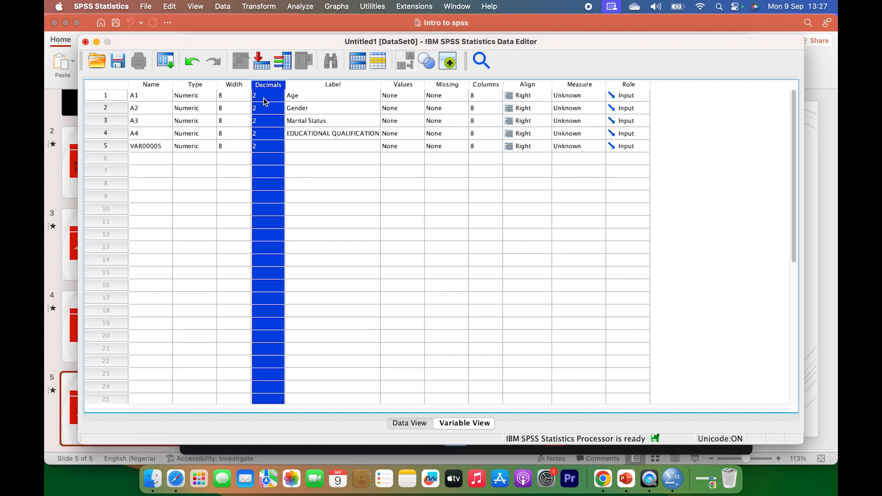
pyautogui.click(265, 102)
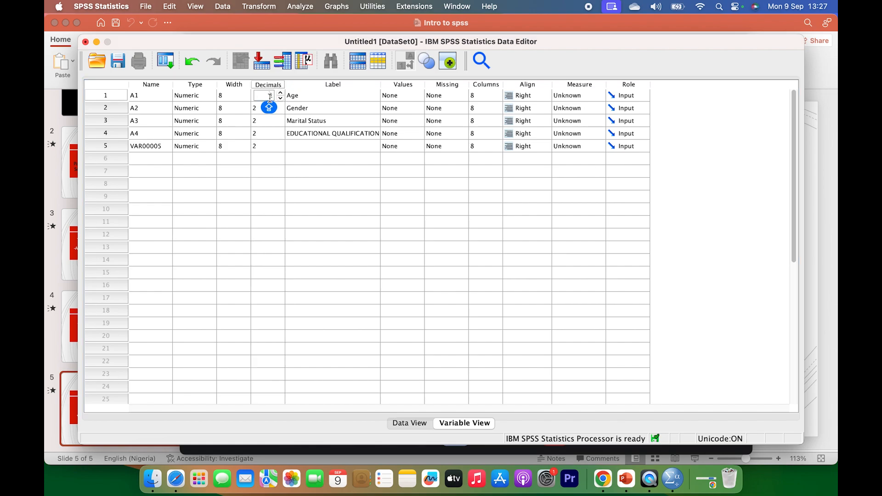
pyautogui.click(280, 93)
pyautogui.click(280, 93)
pyautogui.click(281, 93)
pyautogui.click(280, 93)
pyautogui.click(280, 98)
pyautogui.click(281, 97)
pyautogui.click(281, 98)
# Try raising the decimals of variable A2, return them to 2, and check the decimals of the remaining variables.
pyautogui.click(278, 107)
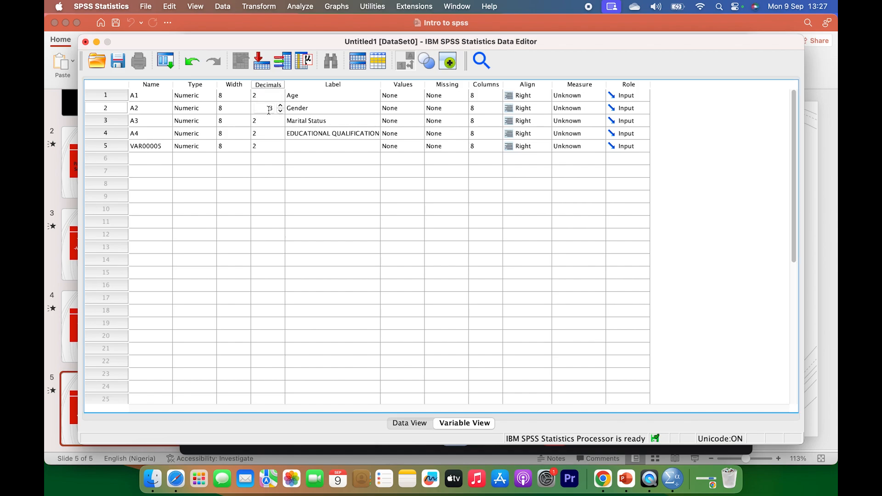
pyautogui.click(281, 106)
pyautogui.click(281, 111)
pyautogui.click(268, 122)
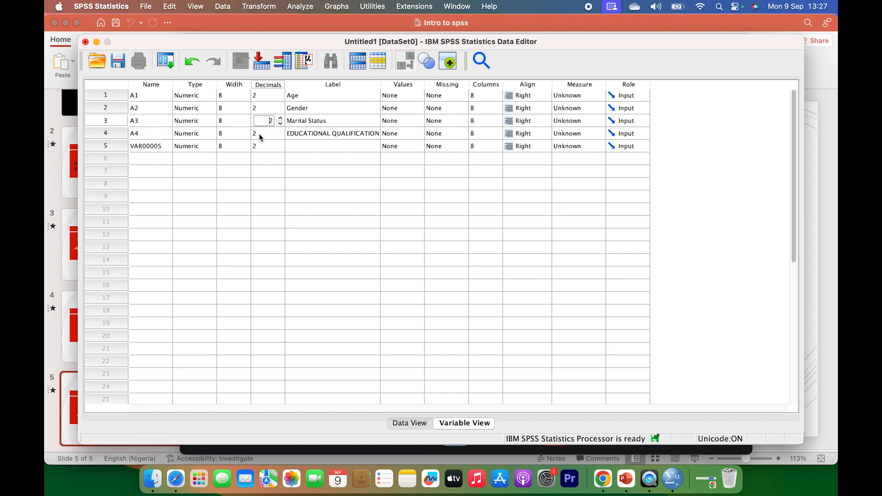
pyautogui.click(265, 135)
pyautogui.click(264, 148)
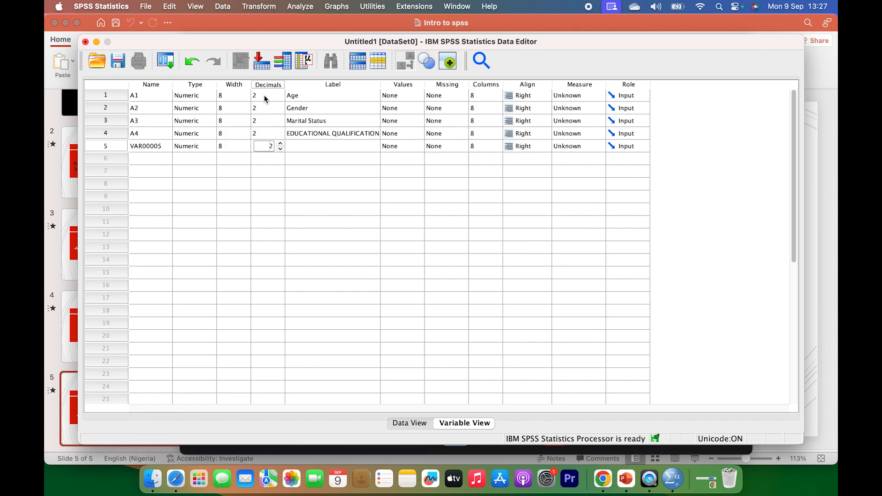
# Compare the label of variable A1 with the entries in the Name attribute.
pyautogui.click(326, 95)
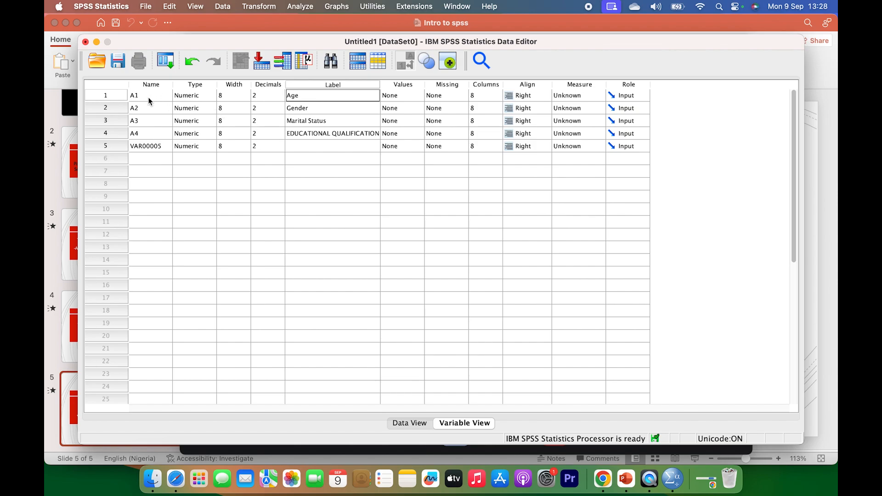
pyautogui.click(148, 85)
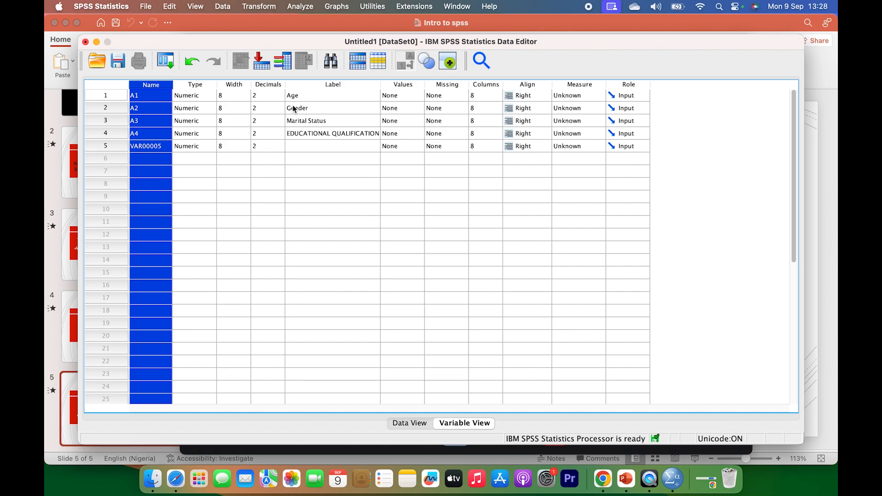
pyautogui.doubleClick(332, 95)
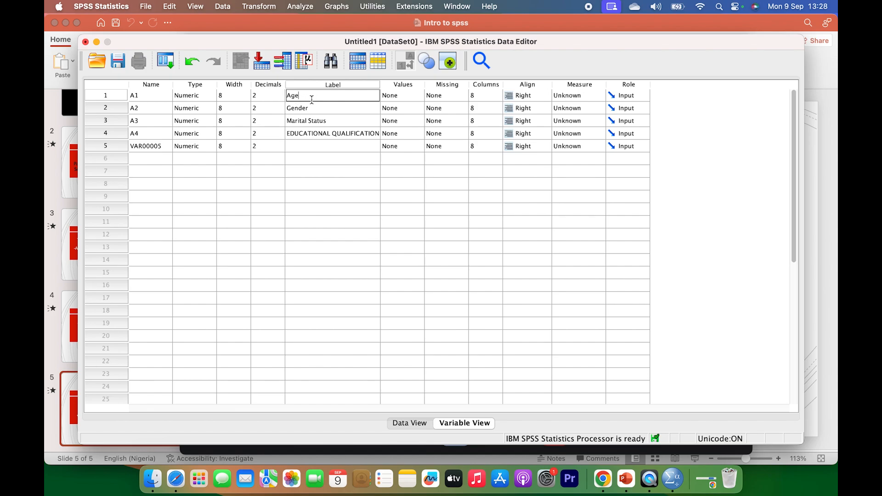
# Switch to the Google Meet call in Chrome and mute the unmuted participant for everyone.
pyautogui.click(603, 481)
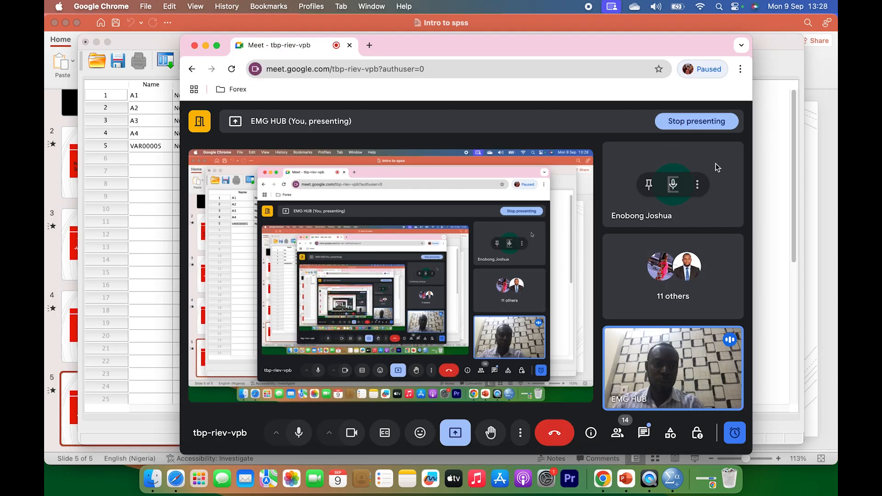
pyautogui.click(673, 184)
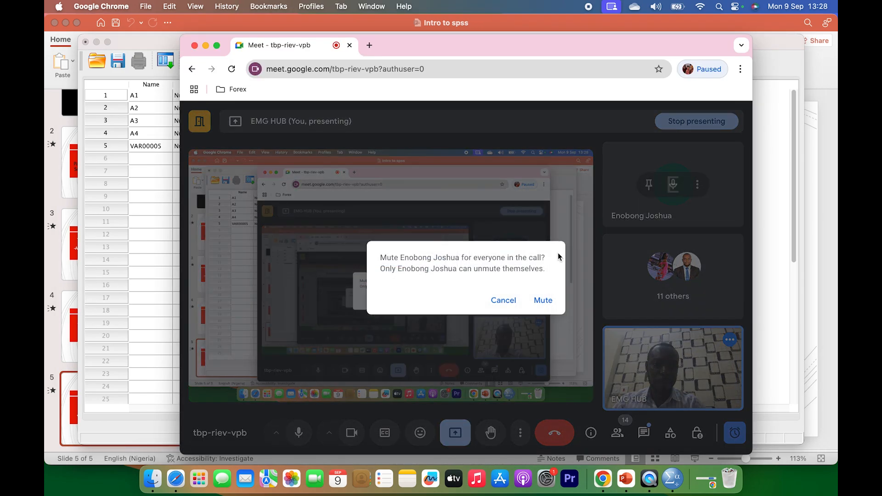
pyautogui.click(543, 300)
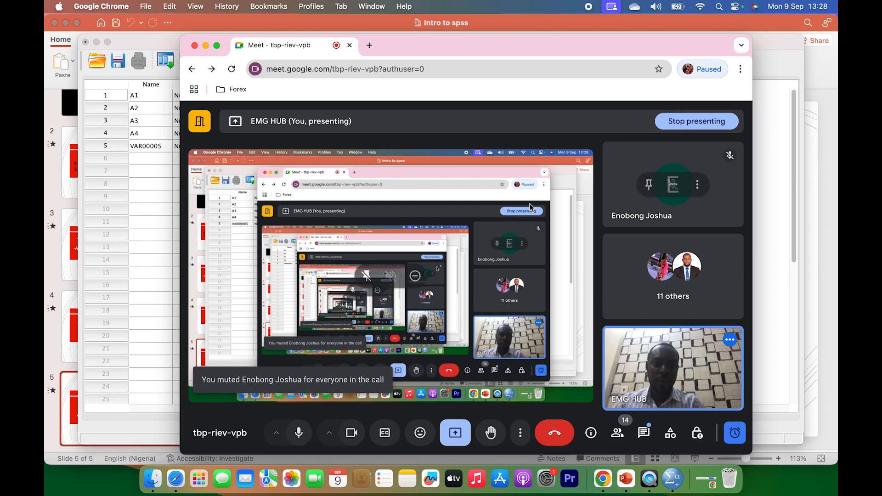
# Return to the SPSS Data Editor and review the labels of variables A1 and A2.
pyautogui.click(149, 165)
pyautogui.click(148, 163)
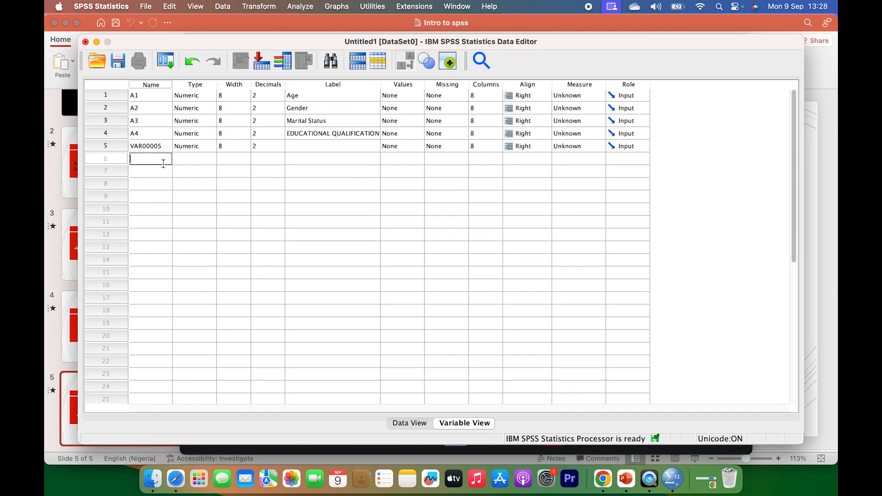
pyautogui.click(302, 97)
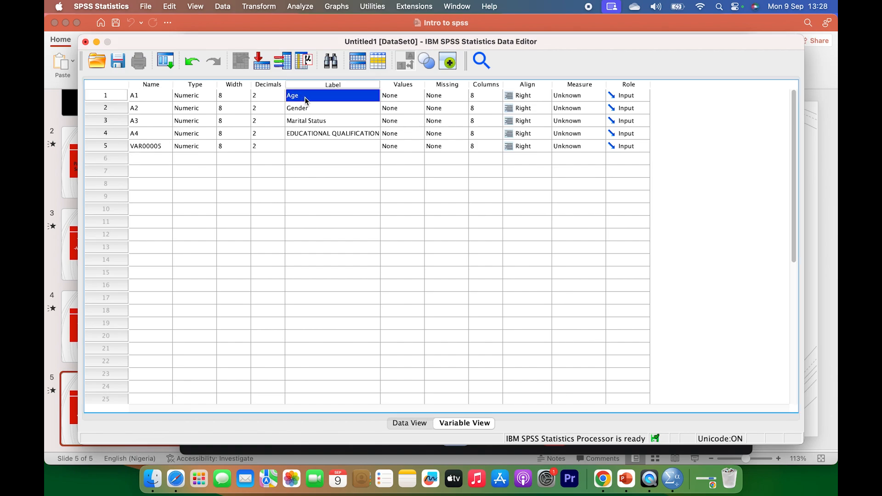
pyautogui.click(305, 110)
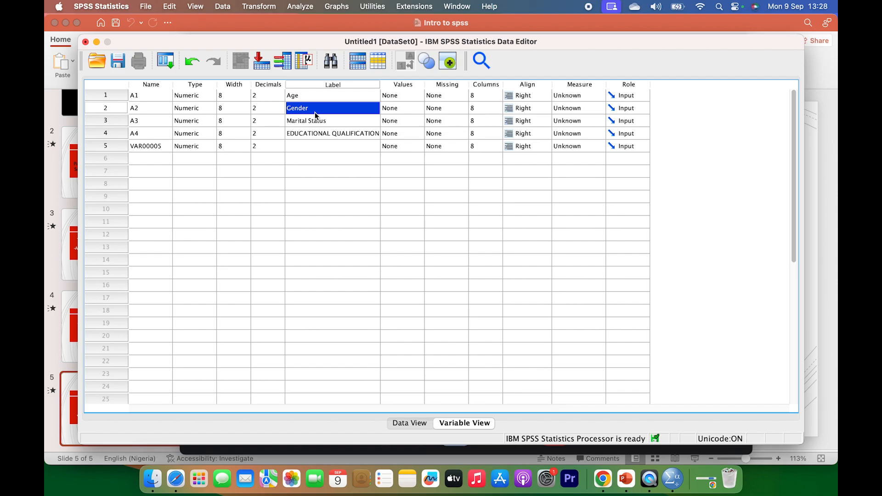
# Review the labels of variables A3 and A4, the empty label of the fifth variable, and the Values attribute.
pyautogui.click(322, 121)
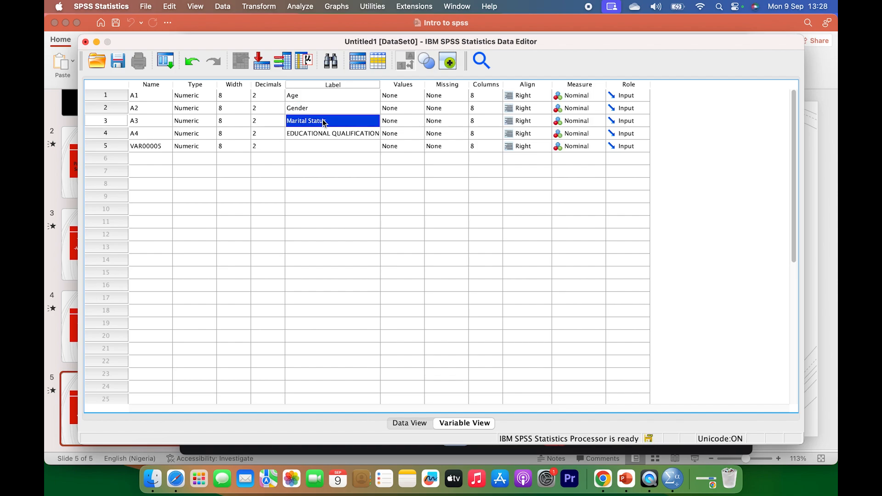
pyautogui.click(318, 131)
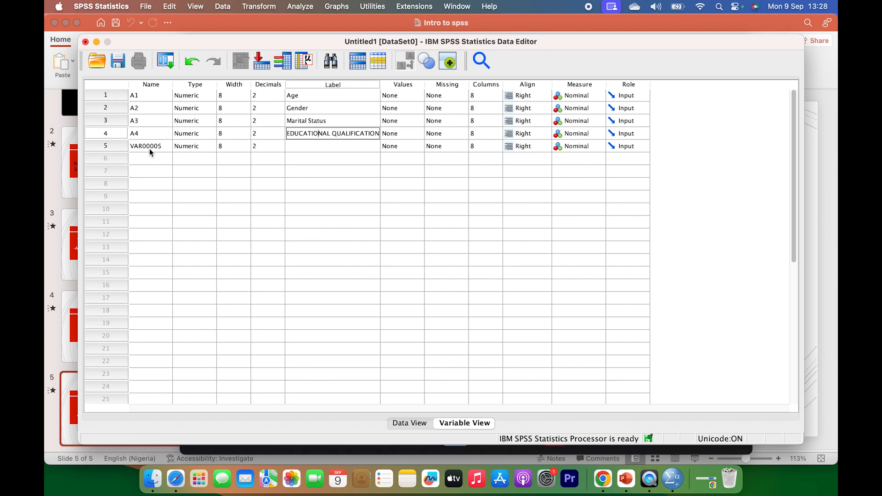
pyautogui.moveTo(335, 147); pyautogui.dragTo(344, 255)
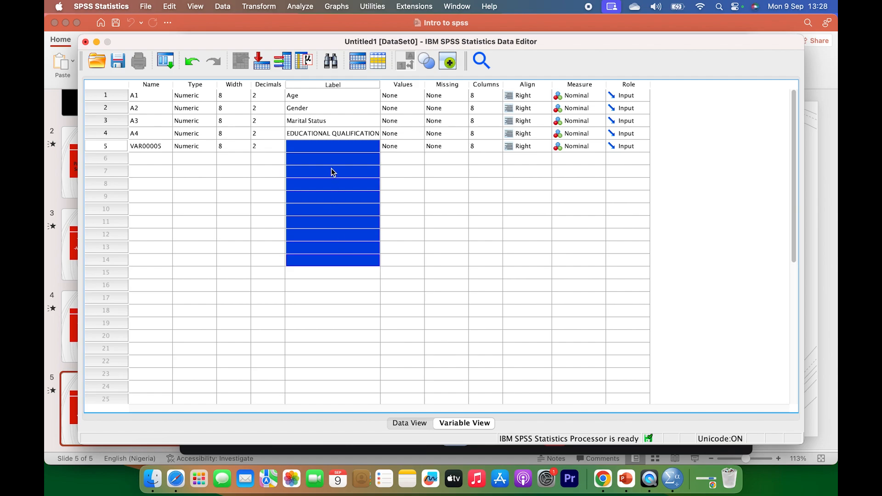
pyautogui.click(328, 148)
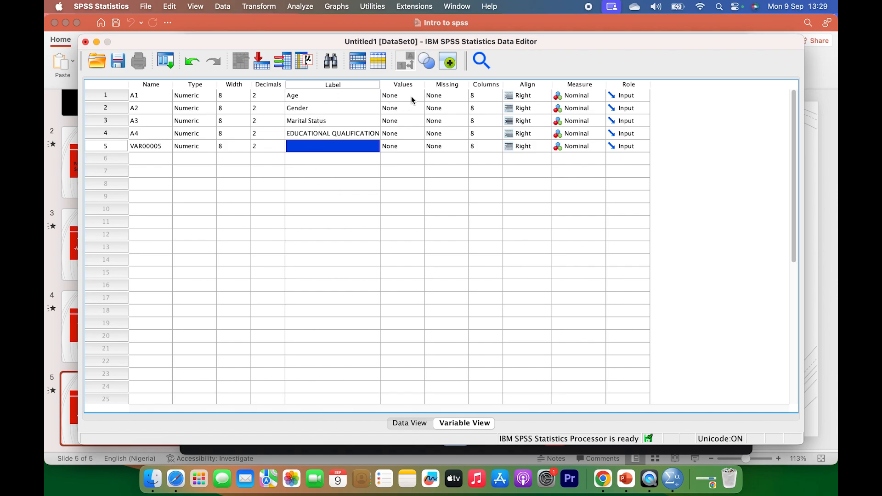
pyautogui.click(407, 85)
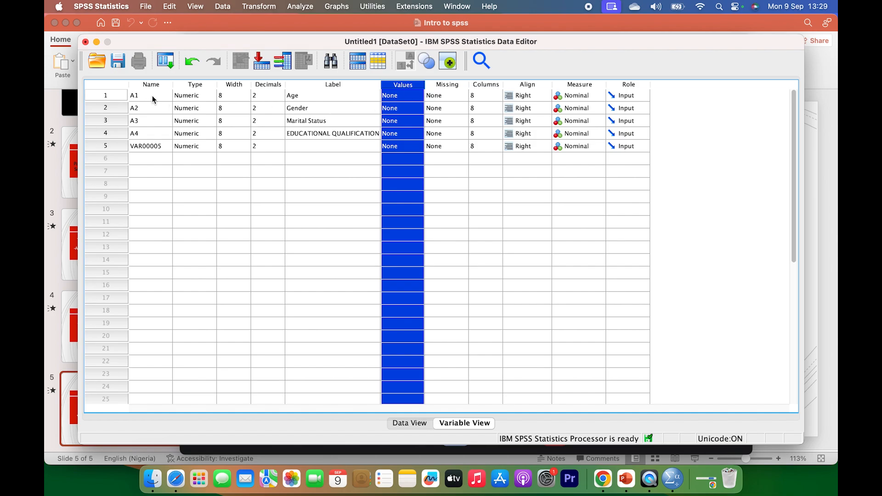
# In Data View, enter the values 1, 2, 2, 1, 2, 1 and 1 for variable A1 in cases 1 to 7.
pyautogui.click(411, 423)
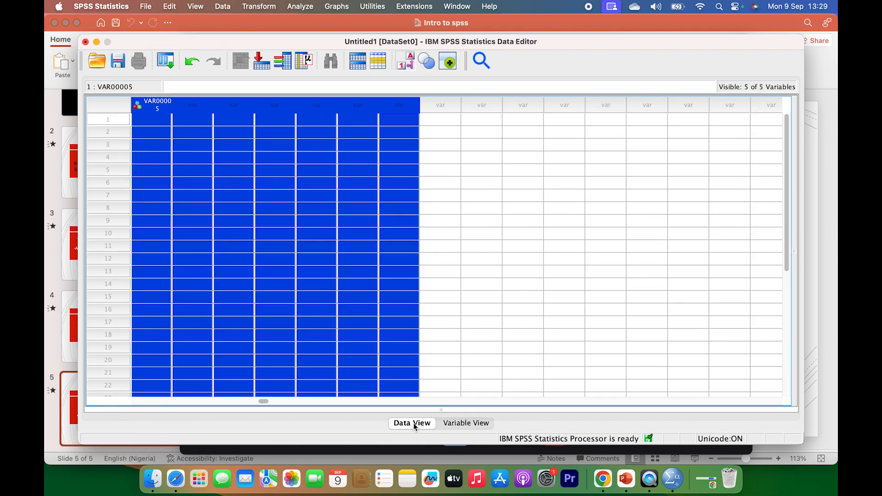
pyautogui.click(152, 134)
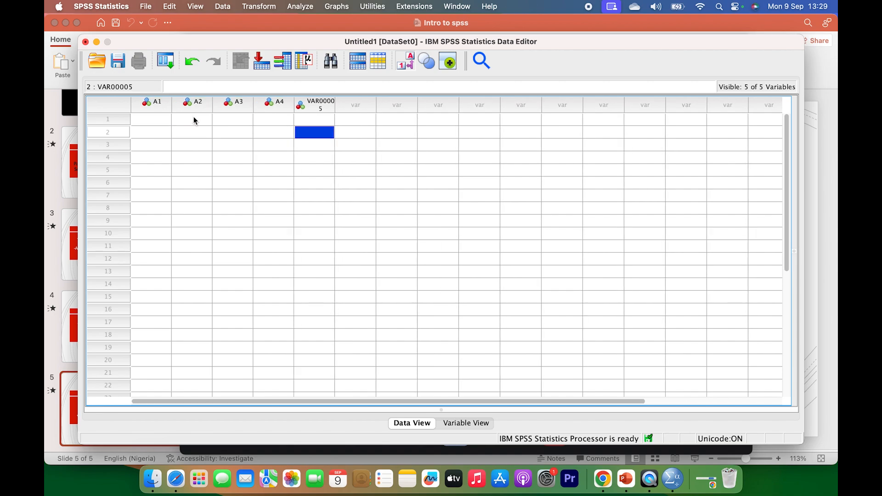
pyautogui.click(148, 120)
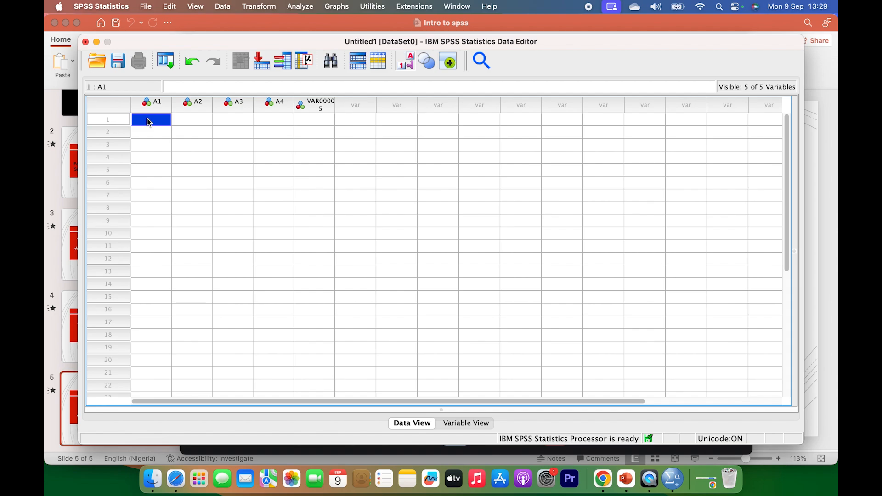
pyautogui.write('1')
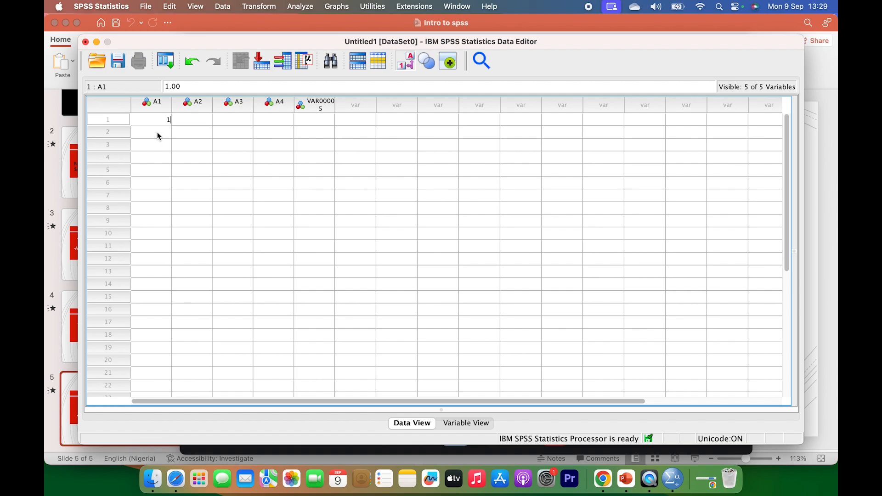
pyautogui.write('0')
pyautogui.press('BackSpace')
pyautogui.click(157, 131)
pyautogui.write('2')
pyautogui.click(159, 147)
pyautogui.write('2')
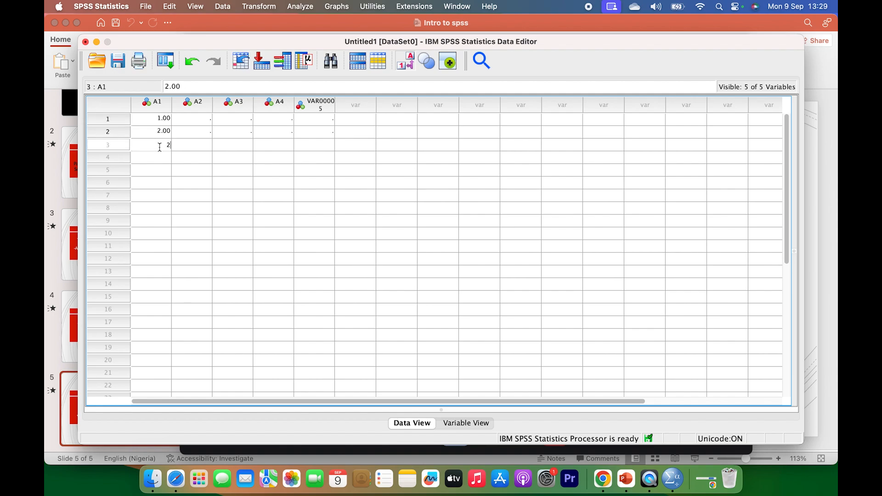
pyautogui.click(160, 156)
pyautogui.write('1')
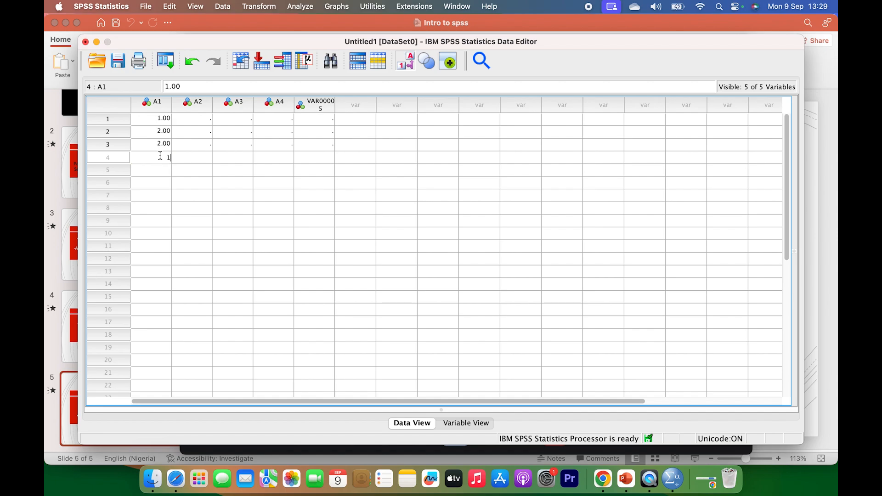
pyautogui.click(160, 170)
pyautogui.write('2')
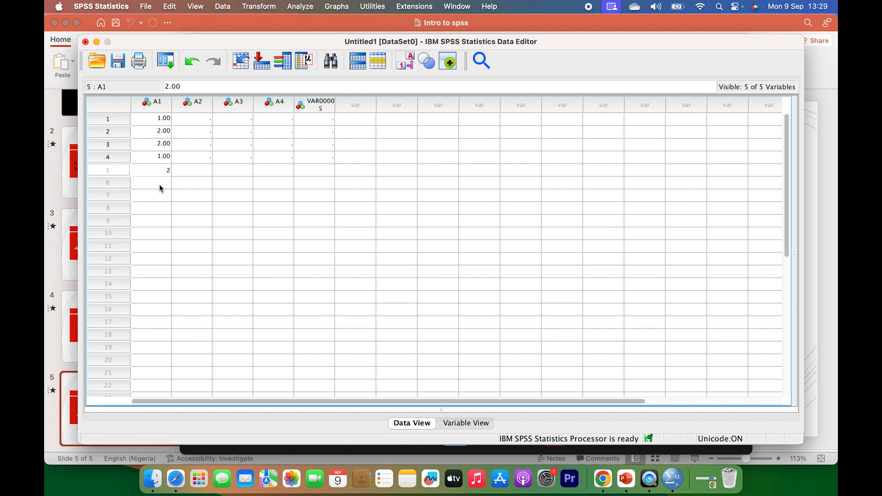
pyautogui.click(159, 184)
pyautogui.write('1')
pyautogui.click(160, 197)
pyautogui.write('1')
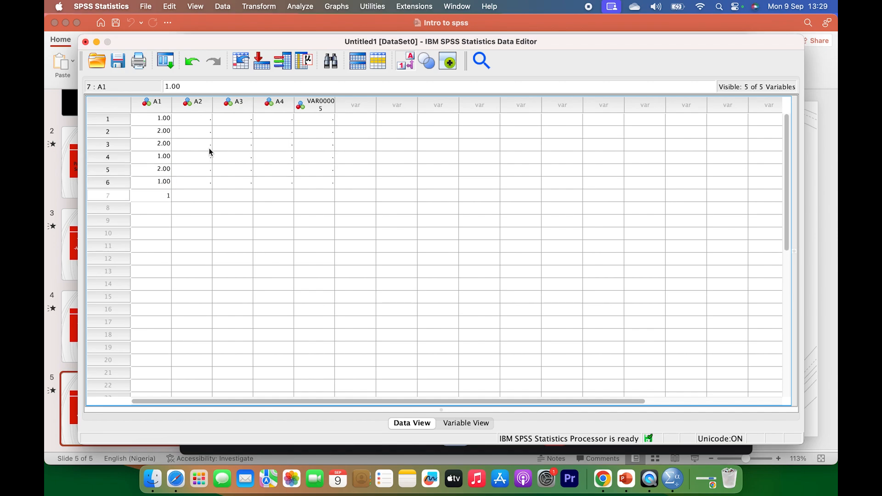
pyautogui.click(148, 119)
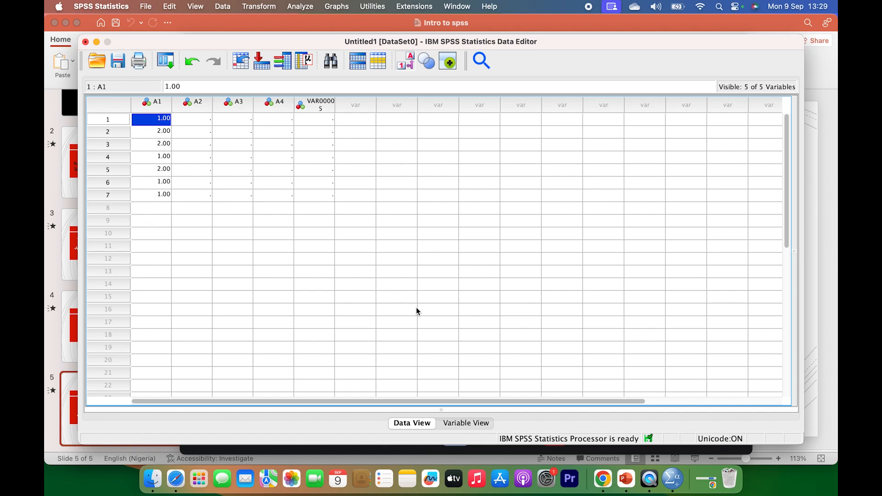
# Return to Variable View and inspect the Values attribute and the value label settings of variable A1 without changing them.
pyautogui.click(452, 424)
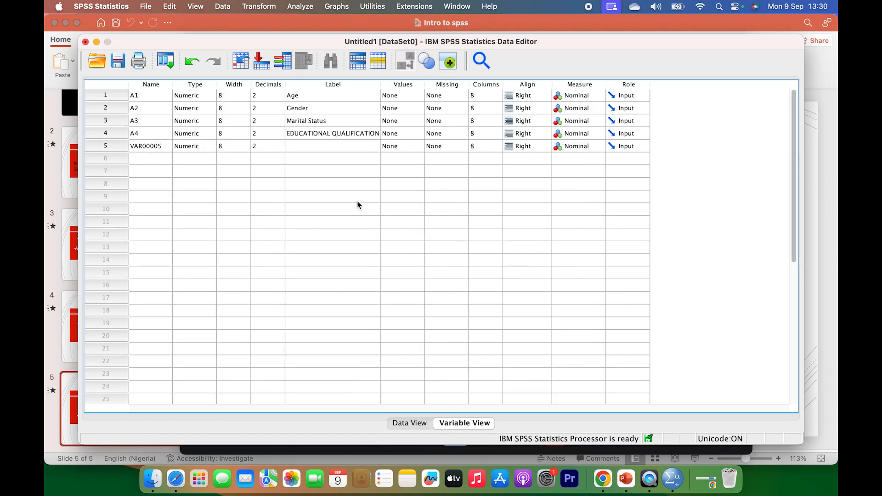
pyautogui.click(400, 84)
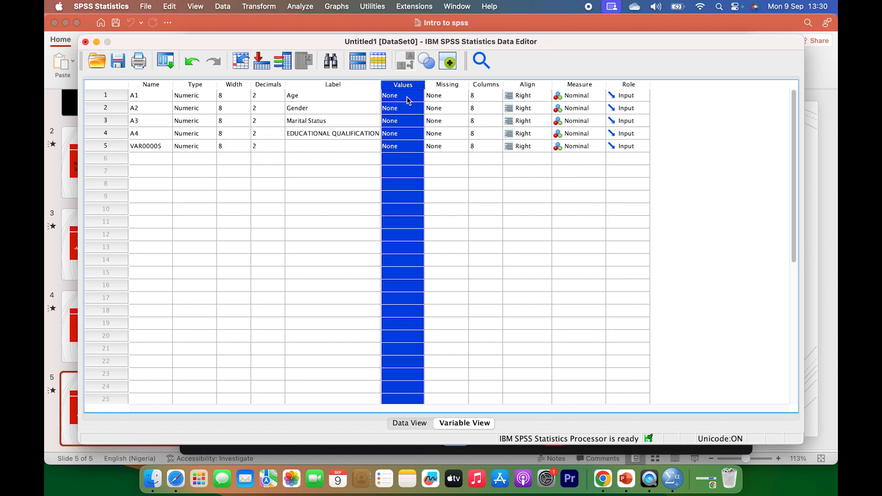
pyautogui.click(406, 97)
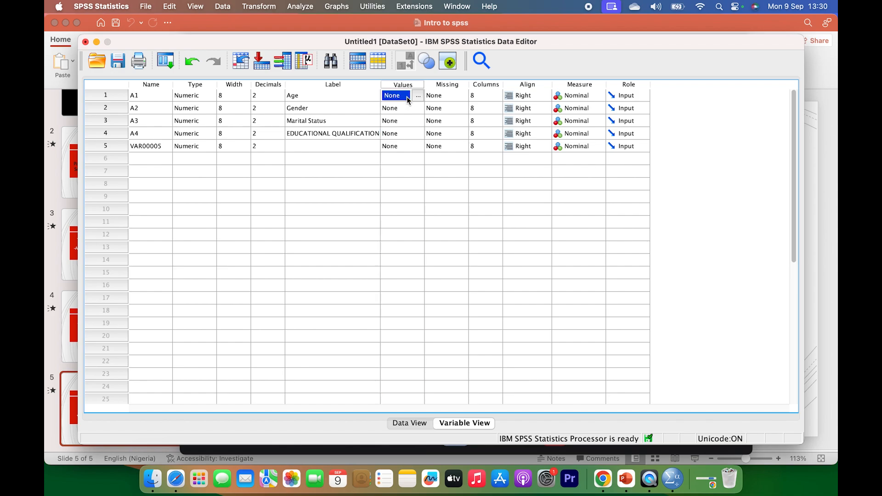
pyautogui.click(417, 96)
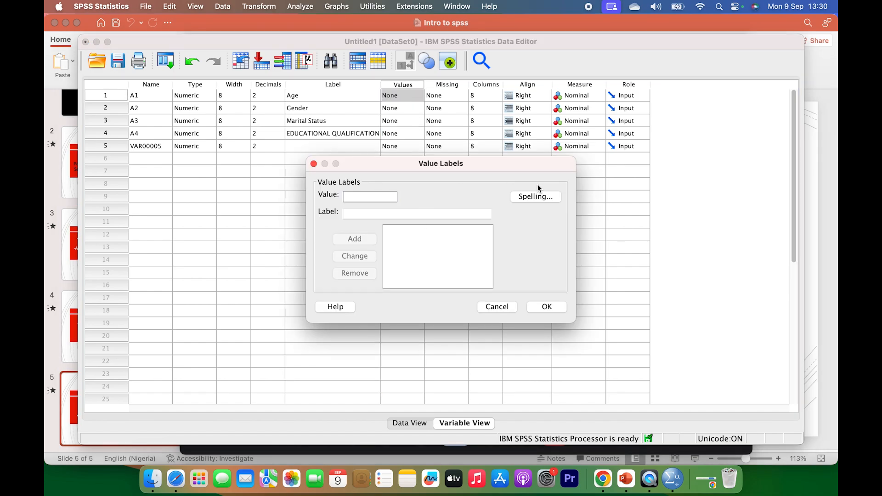
pyautogui.click(504, 307)
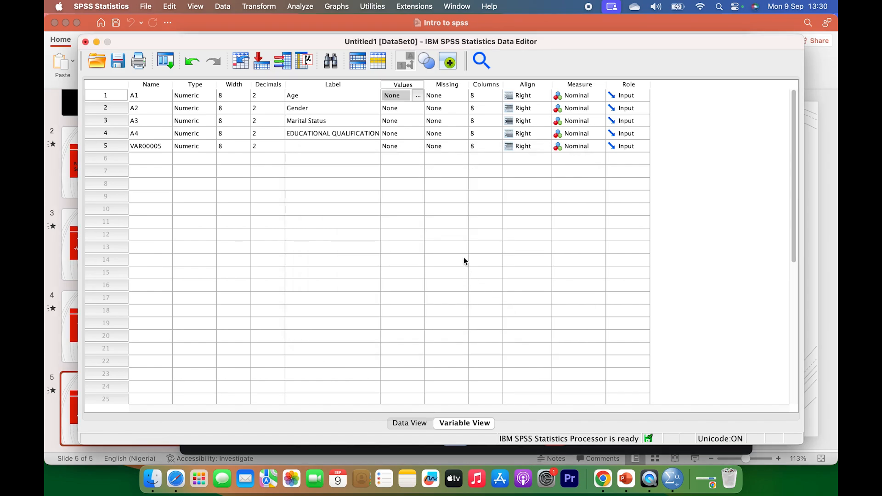
# Define the value labels of variable A1 as 1 = "1-10 years" and 2 = "11-20 years".
pyautogui.click(419, 95)
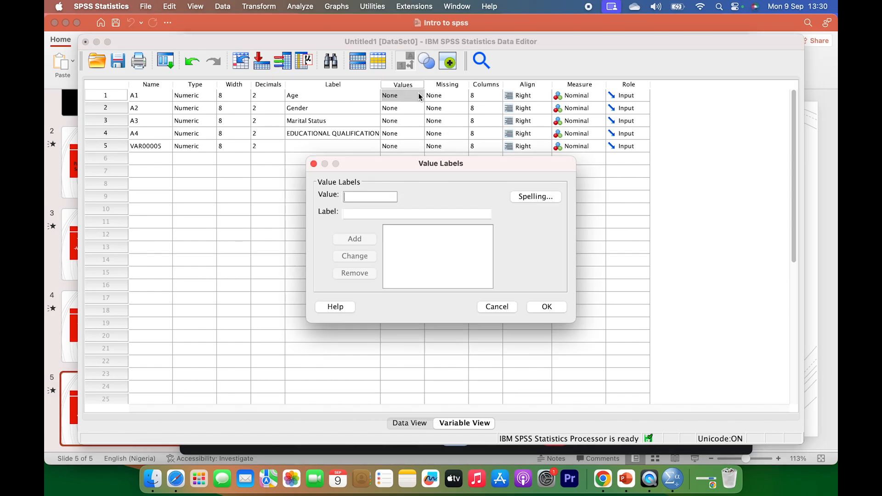
pyautogui.click(374, 196)
pyautogui.click(369, 213)
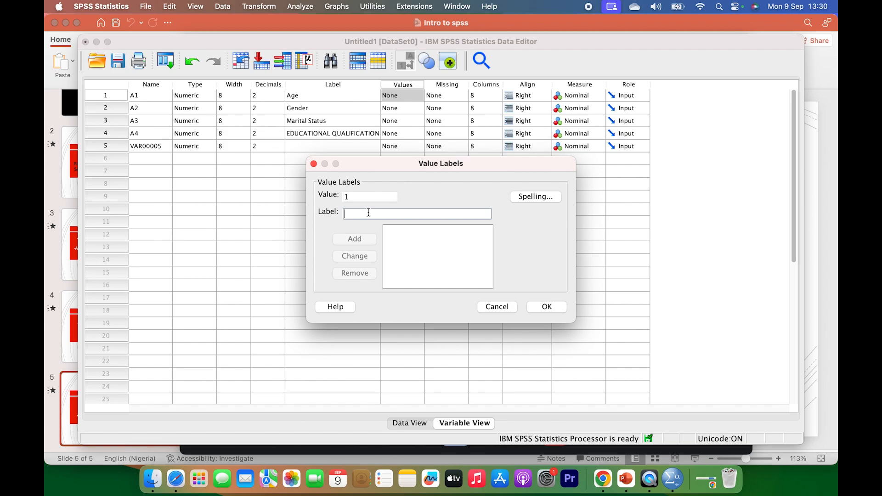
pyautogui.write('1')
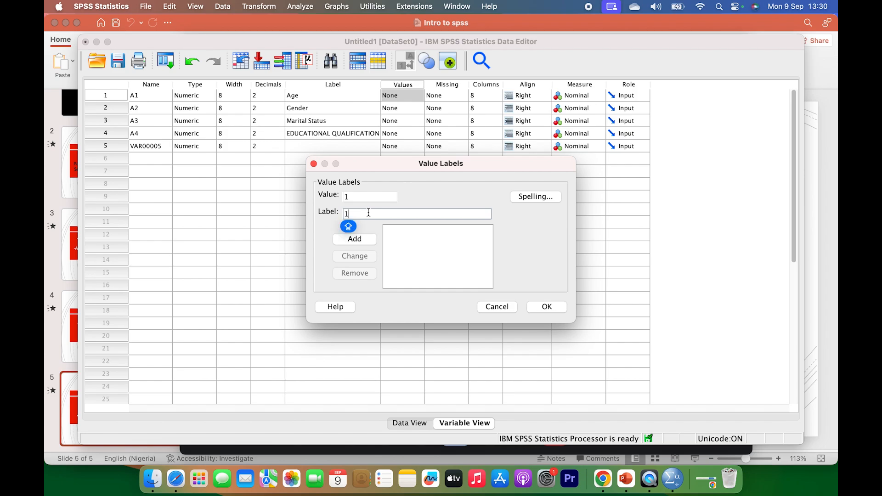
pyautogui.write('-10 years')
pyautogui.click(359, 239)
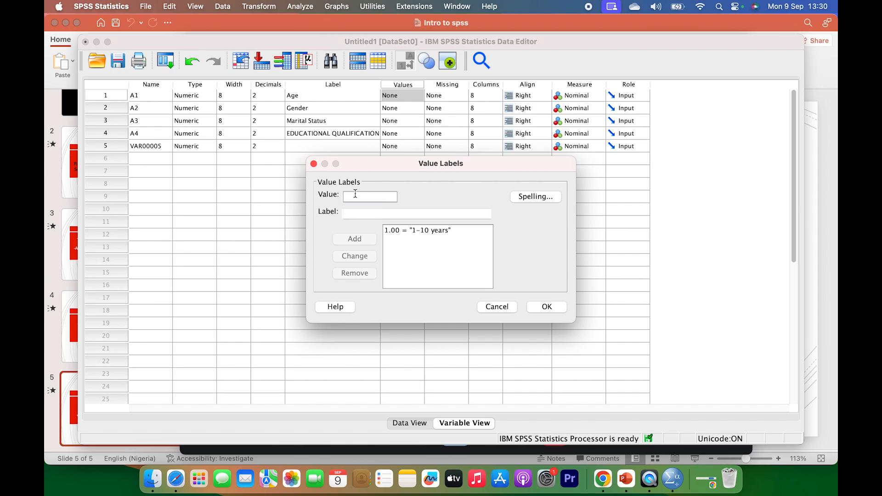
pyautogui.write('2')
pyautogui.click(350, 214)
pyautogui.write('11')
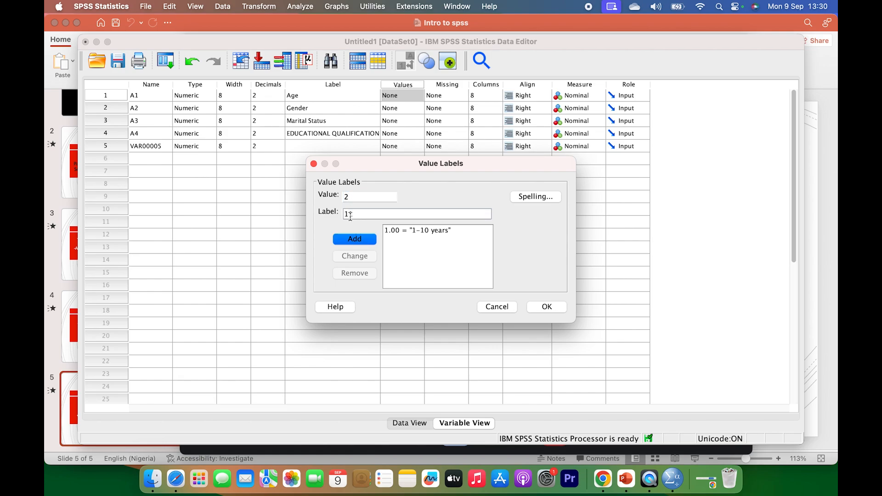
pyautogui.write('-20 years')
pyautogui.click(354, 240)
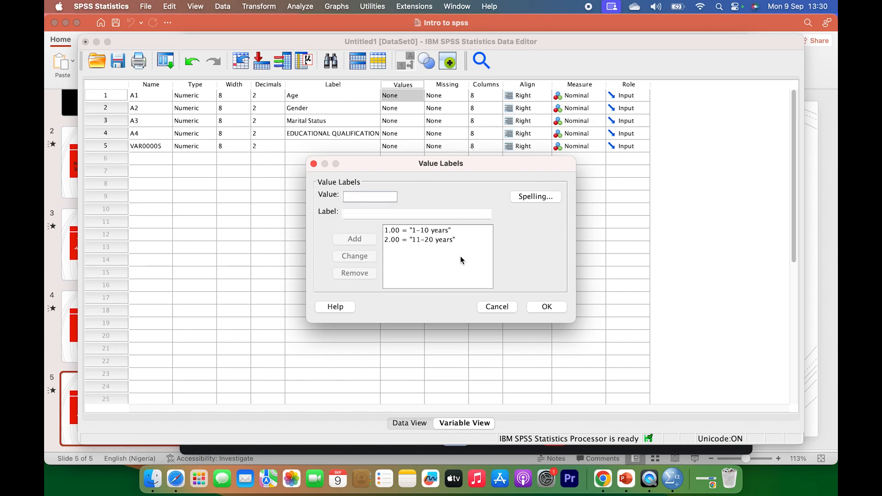
pyautogui.click(535, 307)
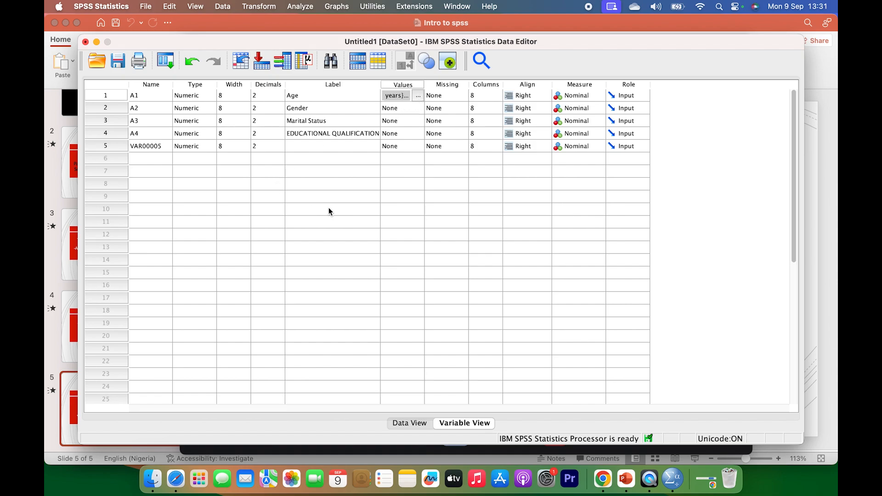
# In Data View, enter the values 2, 1, 1, 2, 2, 1 and 1 for variable A2 in cases 1 to 7.
pyautogui.click(419, 422)
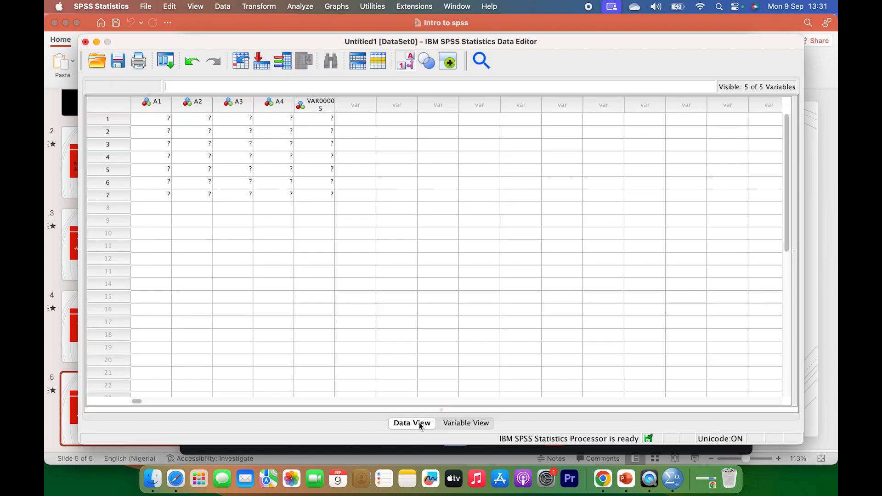
pyautogui.click(196, 120)
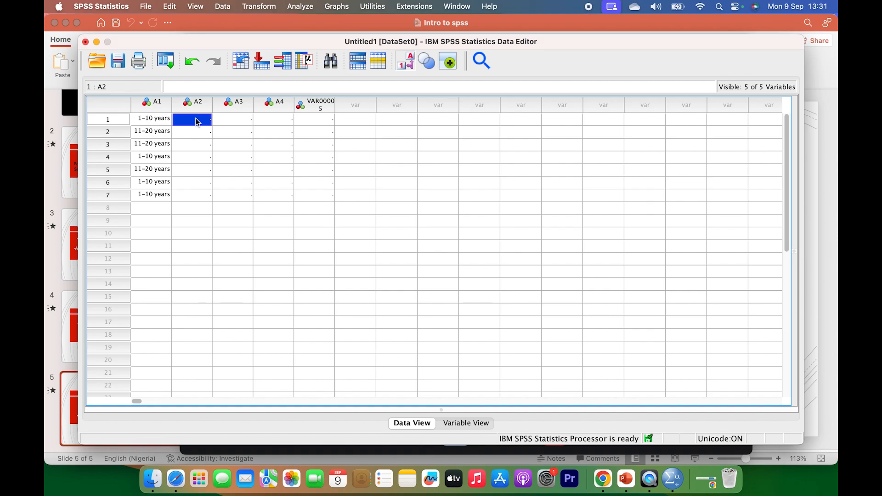
pyautogui.write('2')
pyautogui.press('Return')
pyautogui.write('1')
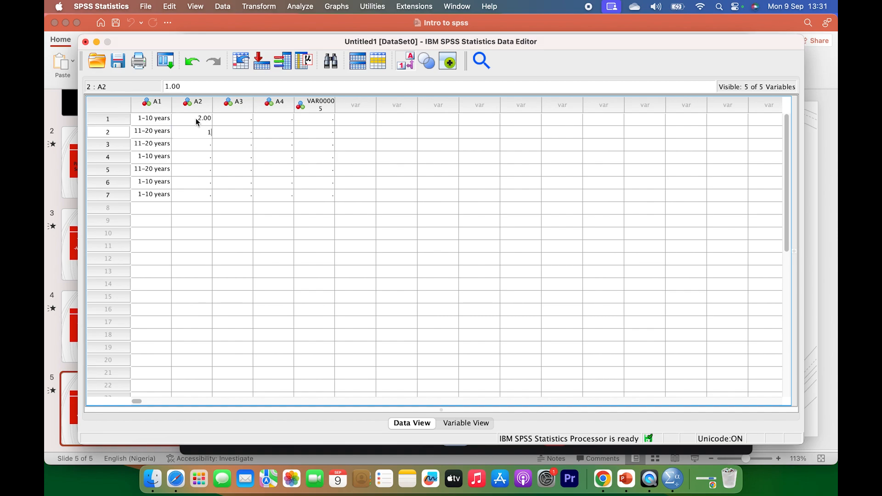
pyautogui.press('Return')
pyautogui.write('1')
pyautogui.press('Return')
pyautogui.write('2')
pyautogui.press('Return')
pyautogui.write('2')
pyautogui.press('Return')
pyautogui.write('1')
pyautogui.press('Return')
pyautogui.write('1')
pyautogui.press('Tab')
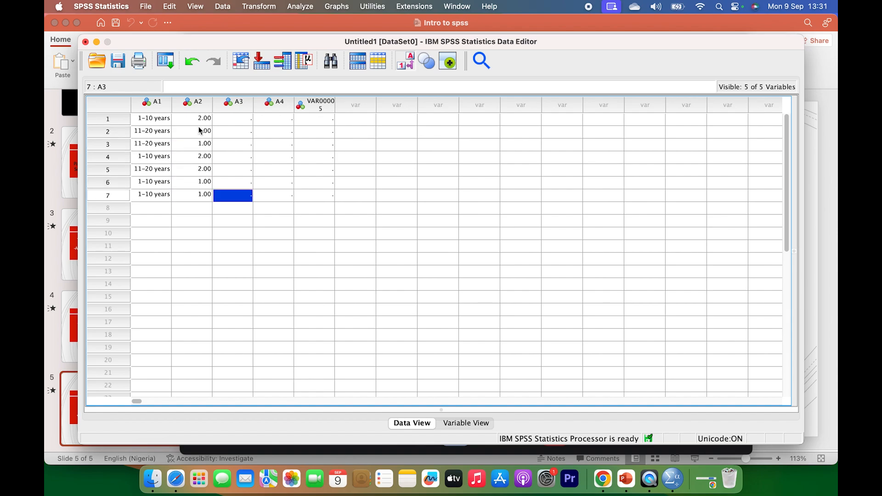
# In Variable View, define the value labels of variable A2 as 1 = "Male" and 2 = "Female".
pyautogui.click(463, 424)
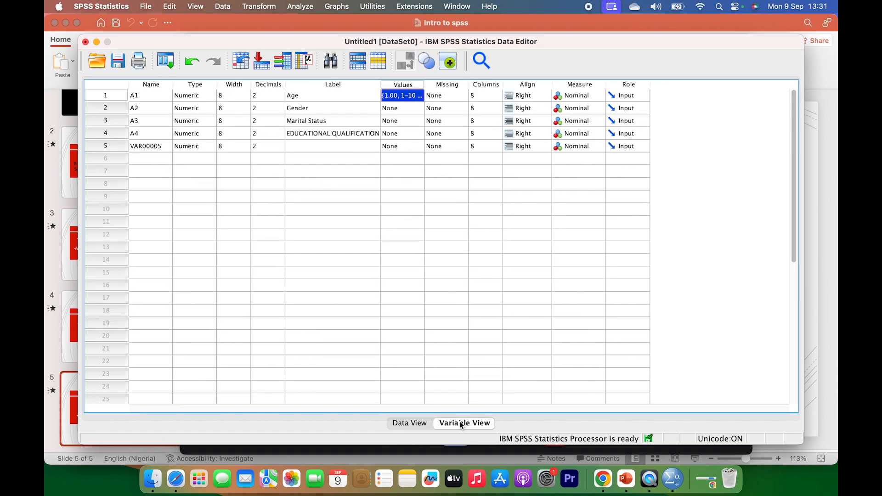
pyautogui.click(404, 109)
pyautogui.click(418, 108)
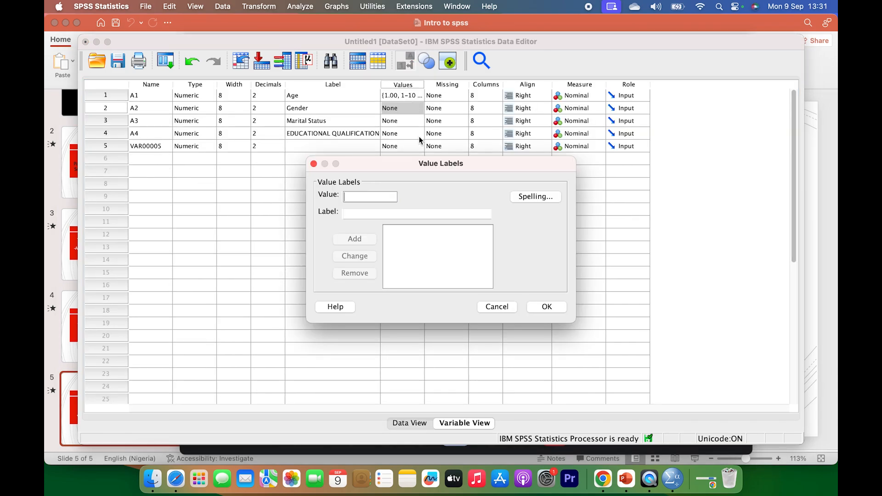
pyautogui.write('1')
pyautogui.click(374, 215)
pyautogui.write('Male')
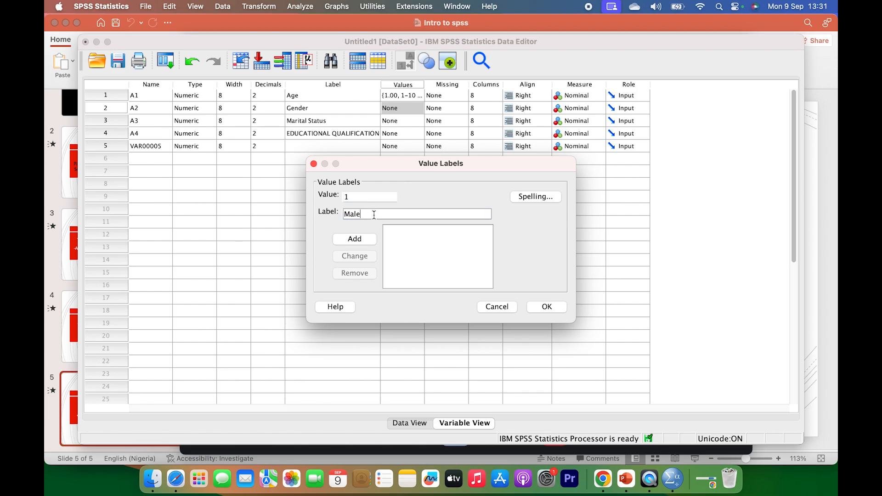
pyautogui.click(365, 239)
pyautogui.click(361, 196)
pyautogui.write('2')
pyautogui.click(361, 213)
pyautogui.write('Fe')
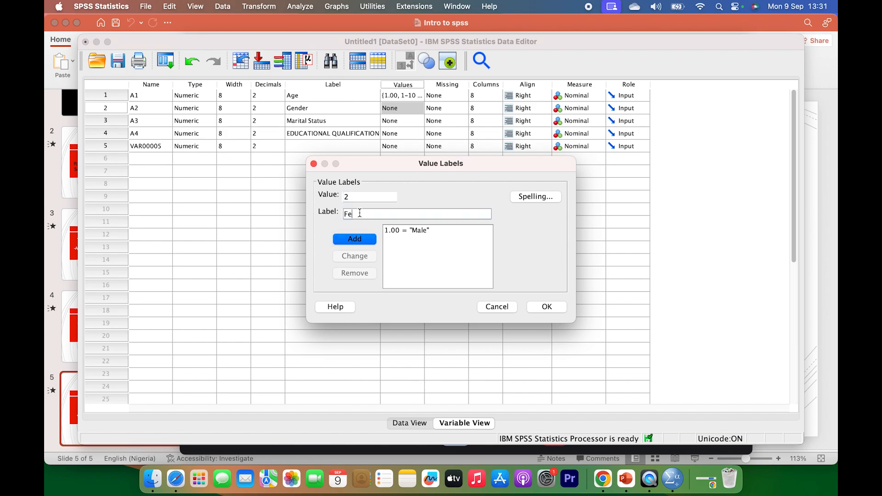
pyautogui.write('male')
pyautogui.click(356, 241)
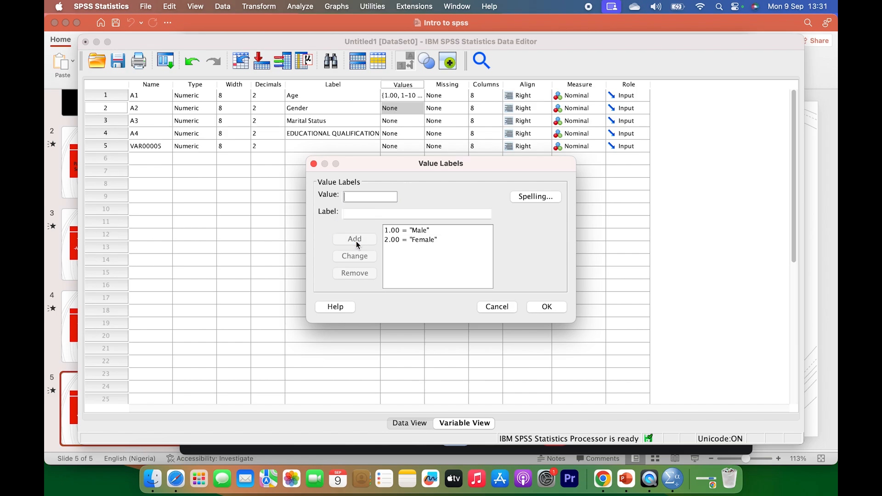
pyautogui.click(547, 306)
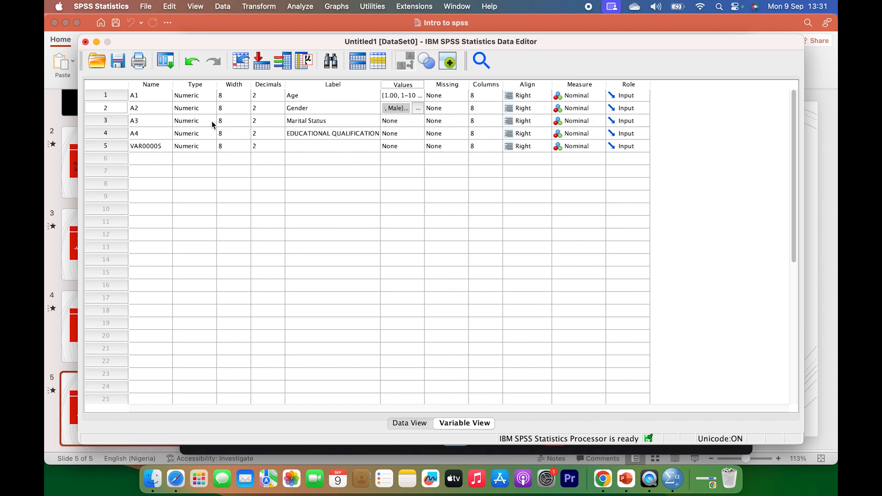
pyautogui.click(412, 120)
pyautogui.click(415, 120)
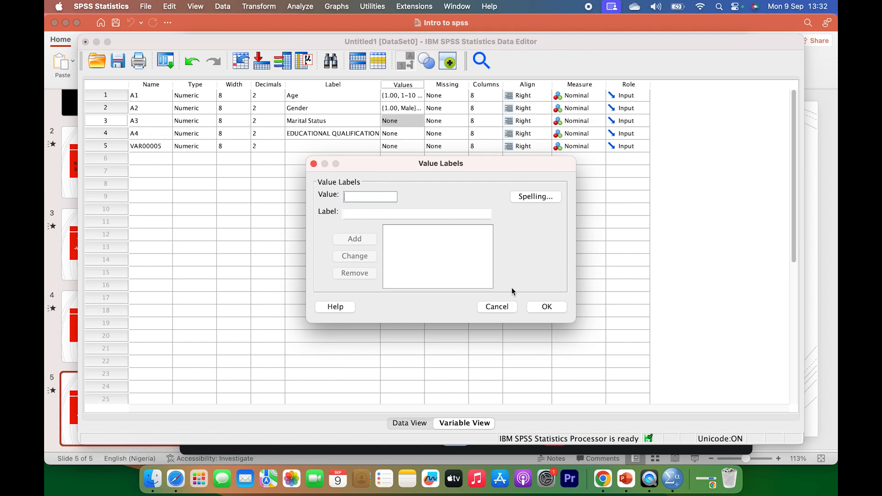
pyautogui.click(507, 311)
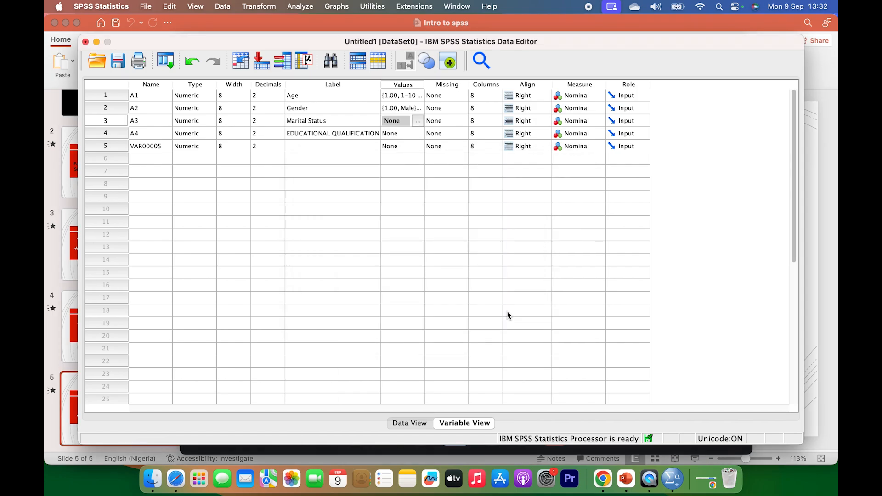
# In Data View, display numeric codes instead of value labels and enter 1, 2, 1, 3, 2, 1 and 2 for variable A3 in cases 1 to 7.
pyautogui.click(412, 423)
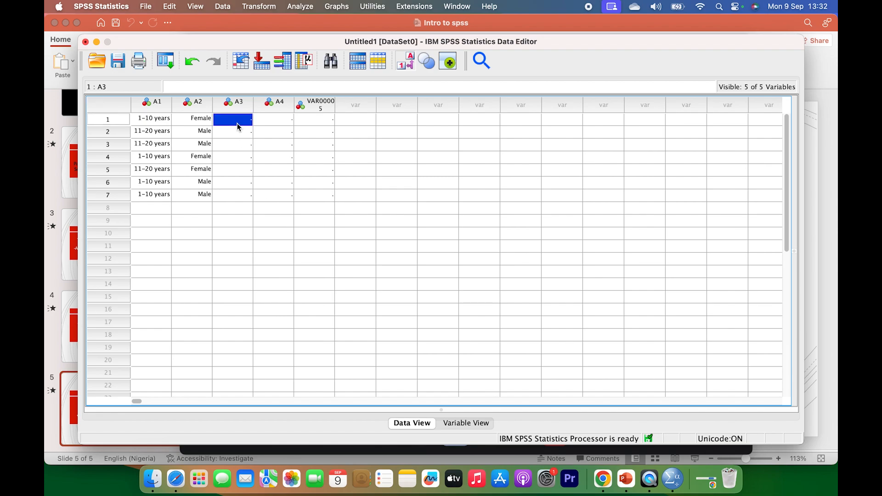
pyautogui.click(406, 60)
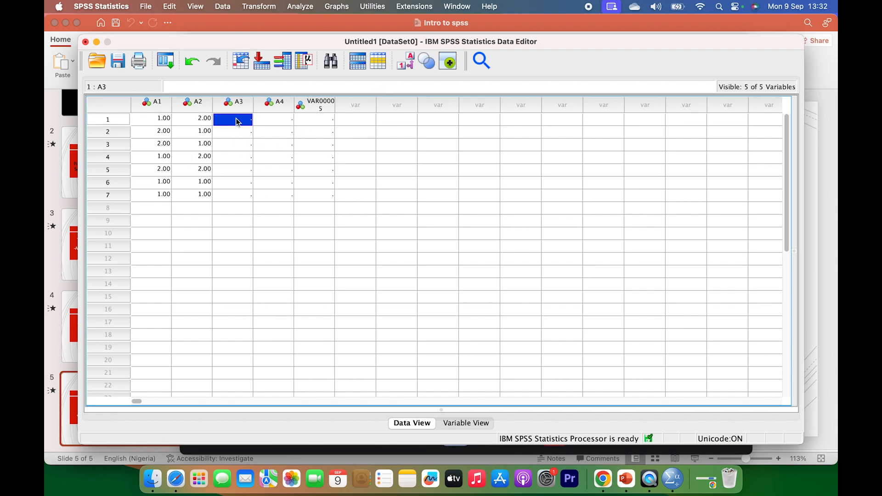
pyautogui.write('1')
pyautogui.press('Return')
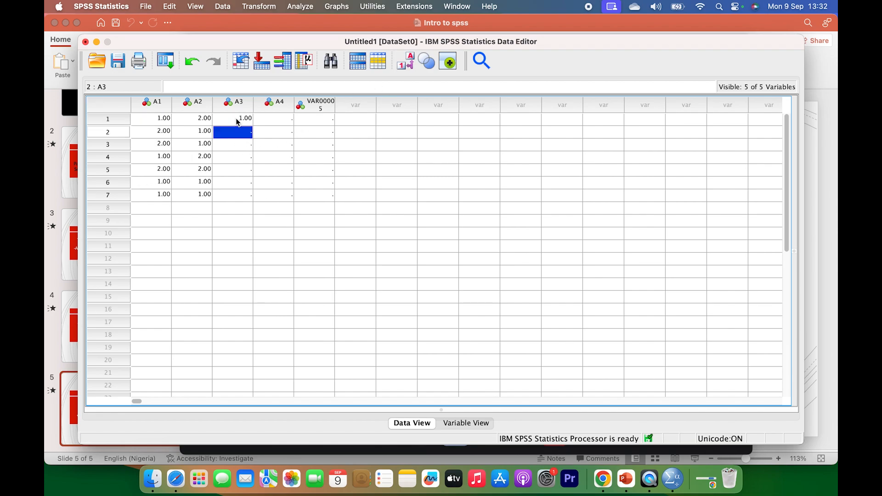
pyautogui.write('2')
pyautogui.press('Return')
pyautogui.write('1')
pyautogui.press('Return')
pyautogui.write('3')
pyautogui.press('Return')
pyautogui.write('2')
pyautogui.press('Return')
pyautogui.write('1')
pyautogui.press('Return')
pyautogui.write('2')
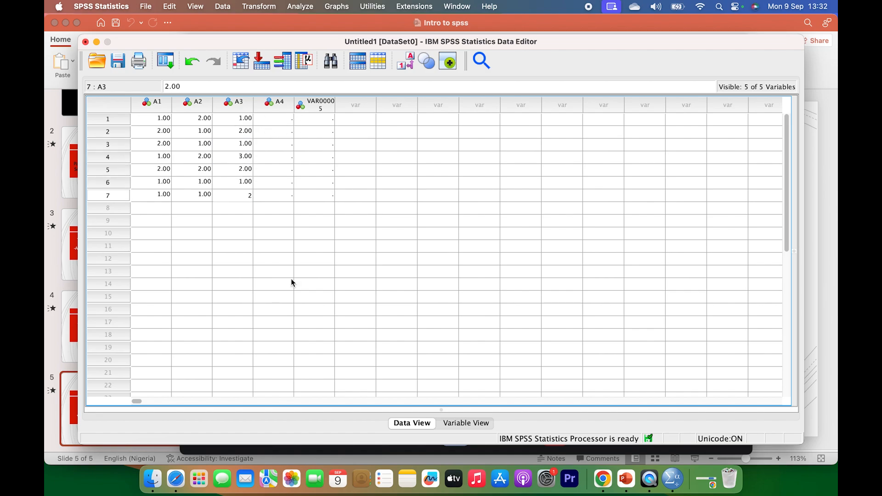
# In Variable View, define the value labels of variable A3 as 1 = "Single", 2 = "Married" and 3 = "Divorced".
pyautogui.click(464, 423)
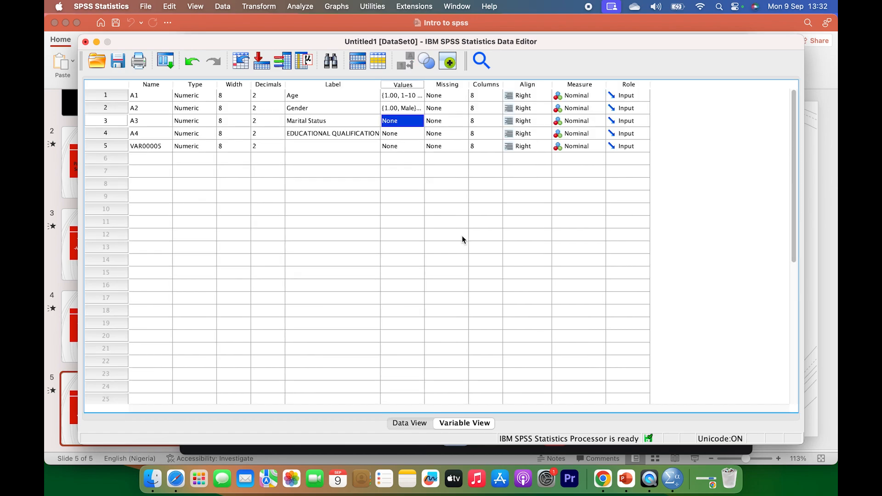
pyautogui.click(420, 122)
pyautogui.click(374, 196)
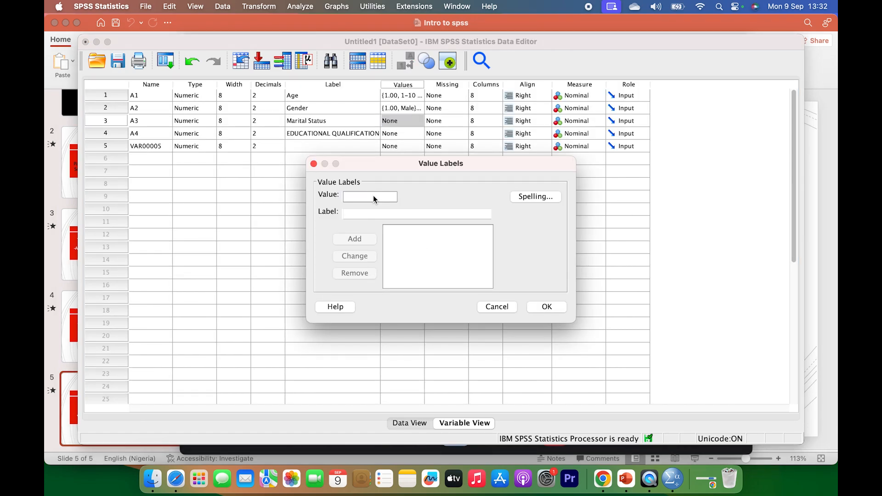
pyautogui.write('1')
pyautogui.click(371, 214)
pyautogui.write('S')
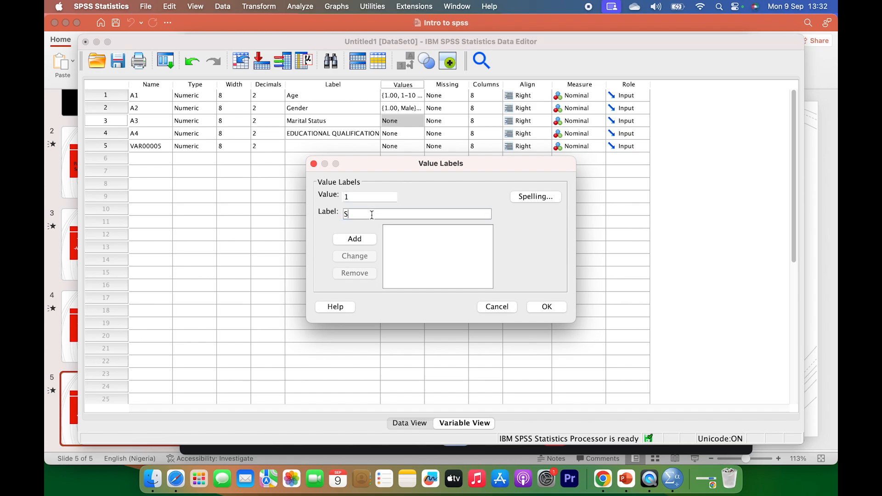
pyautogui.write('ingle')
pyautogui.click(363, 243)
pyautogui.write('2')
pyautogui.click(366, 216)
pyautogui.write('Married')
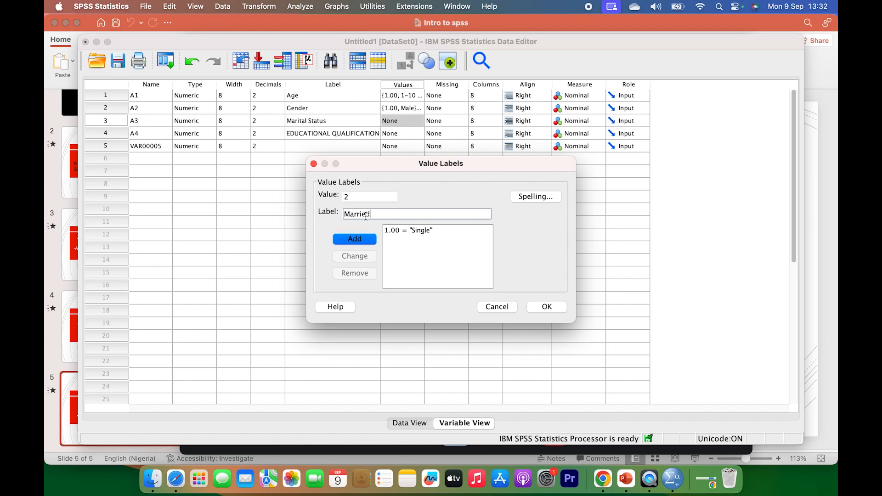
pyautogui.click(355, 238)
pyautogui.click(354, 195)
pyautogui.write('3')
pyautogui.press('Tab')
pyautogui.write('Divorced')
pyautogui.click(352, 239)
pyautogui.click(547, 306)
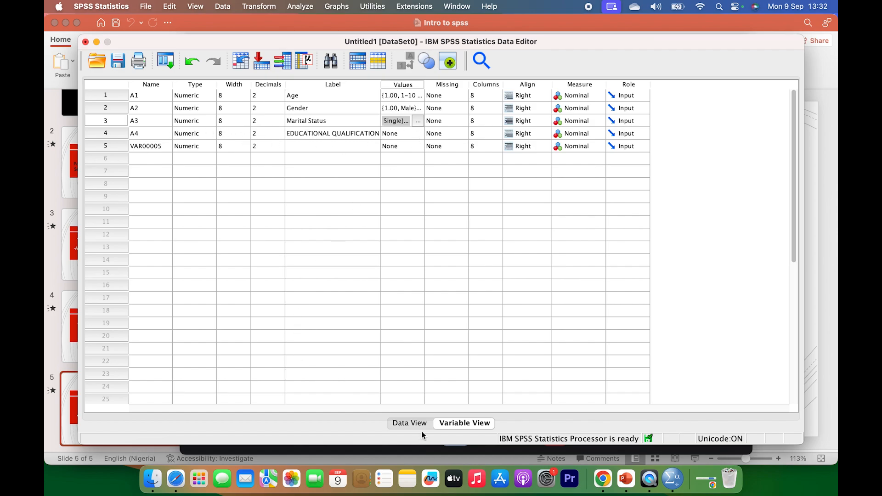
# In Data View, enter the values 1, 2, 3, 2, 1 and 2 for variable A4 in cases 1 to 6.
pyautogui.click(409, 423)
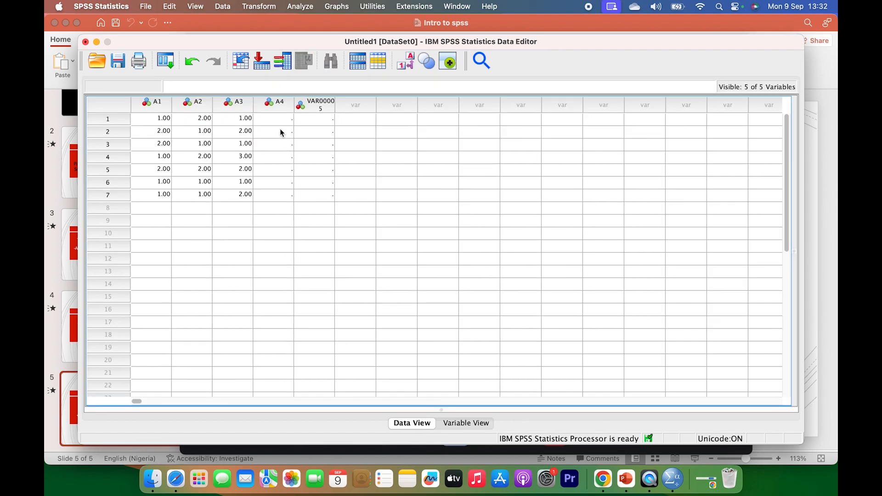
pyautogui.click(280, 120)
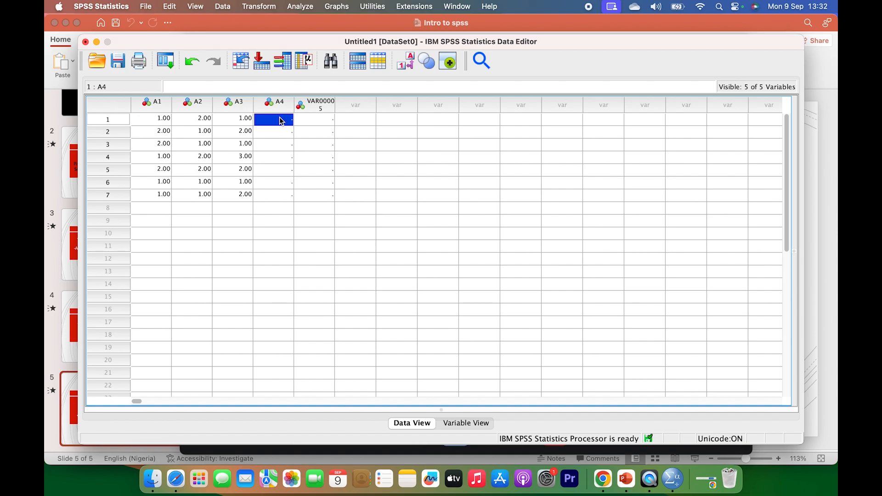
pyautogui.write('1')
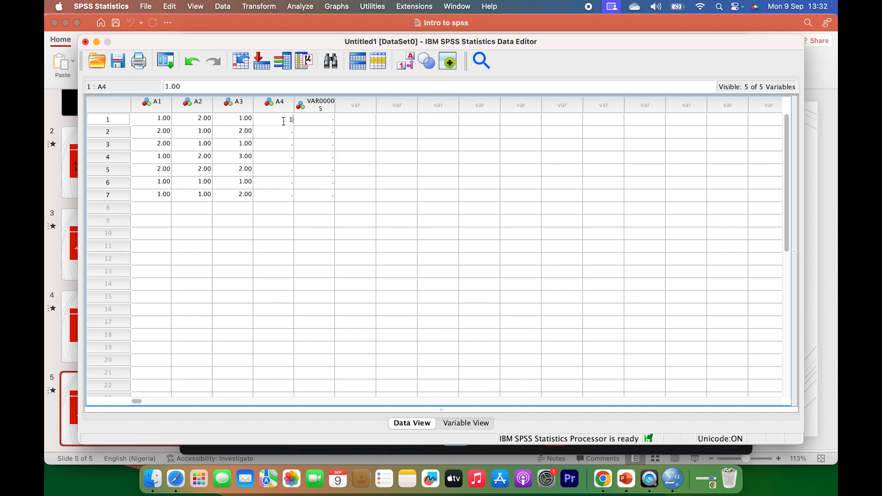
pyautogui.click(287, 135)
pyautogui.write('2')
pyautogui.click(285, 151)
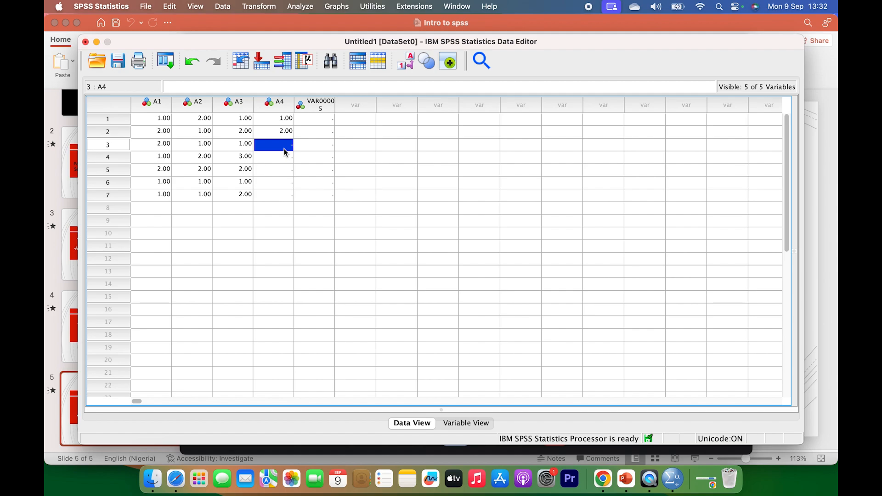
pyautogui.write('3')
pyautogui.click(282, 157)
pyautogui.write('2')
pyautogui.click(284, 169)
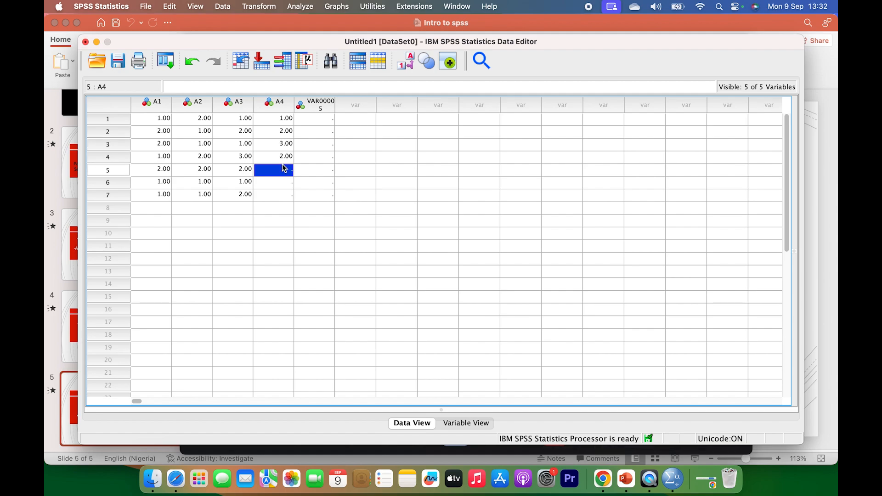
pyautogui.write('1')
pyautogui.click(282, 179)
pyautogui.write('2')
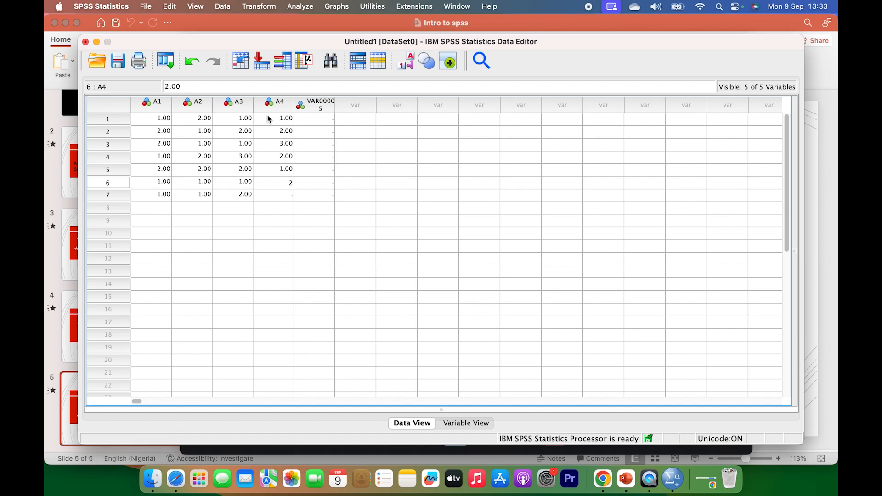
# In Variable View, open the value labels of variable A4 and add 1 = "Educated" and 2 = "Not educated".
pyautogui.click(462, 423)
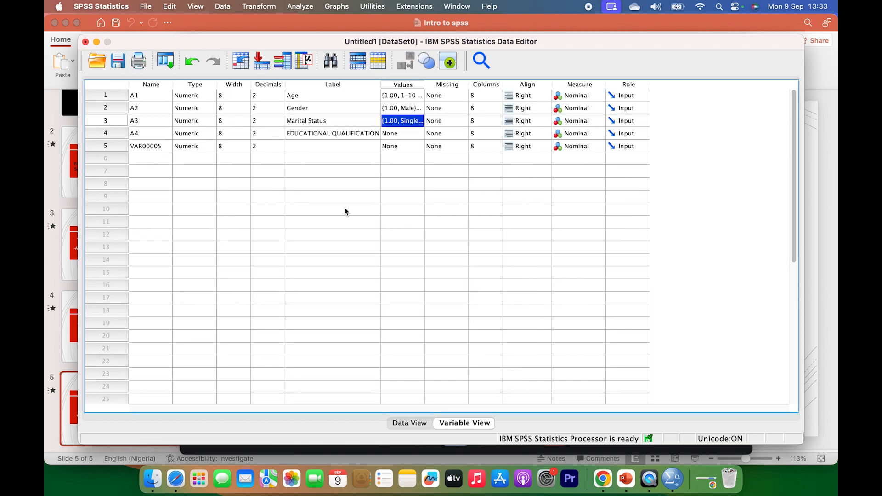
pyautogui.click(409, 136)
pyautogui.click(421, 133)
pyautogui.write('1')
pyautogui.press('Tab')
pyautogui.write('E')
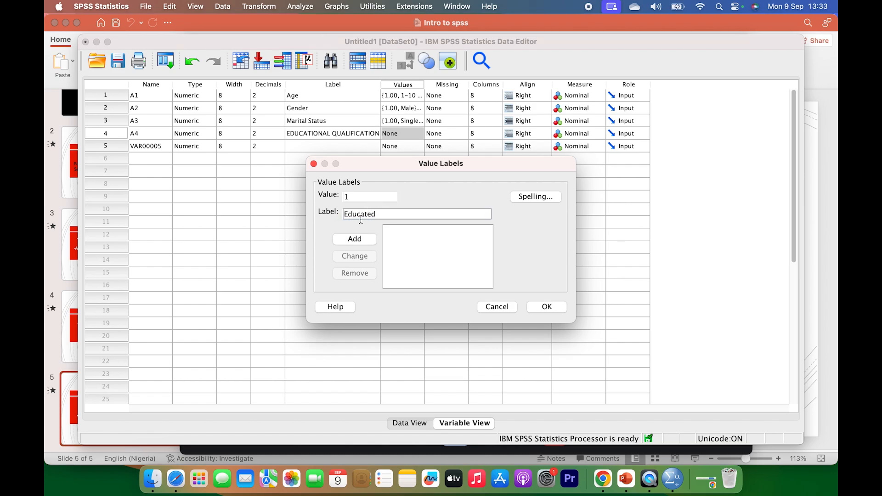
pyautogui.click(352, 238)
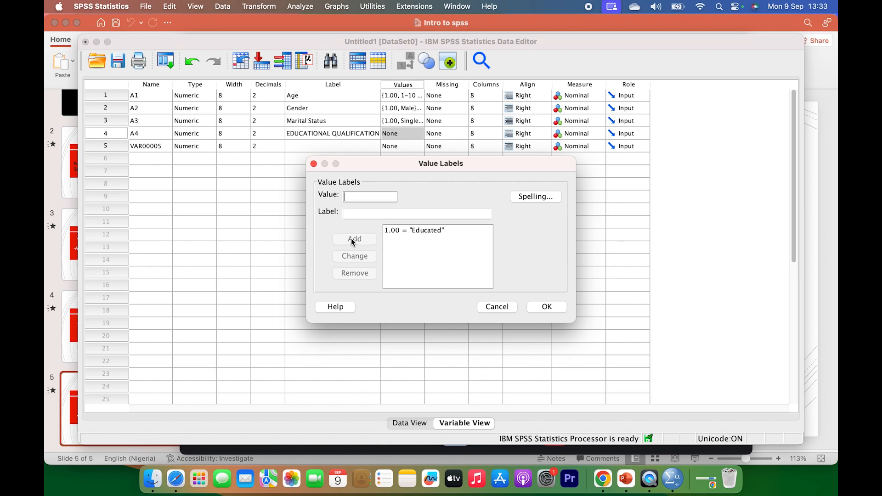
pyautogui.write('2')
pyautogui.click(360, 214)
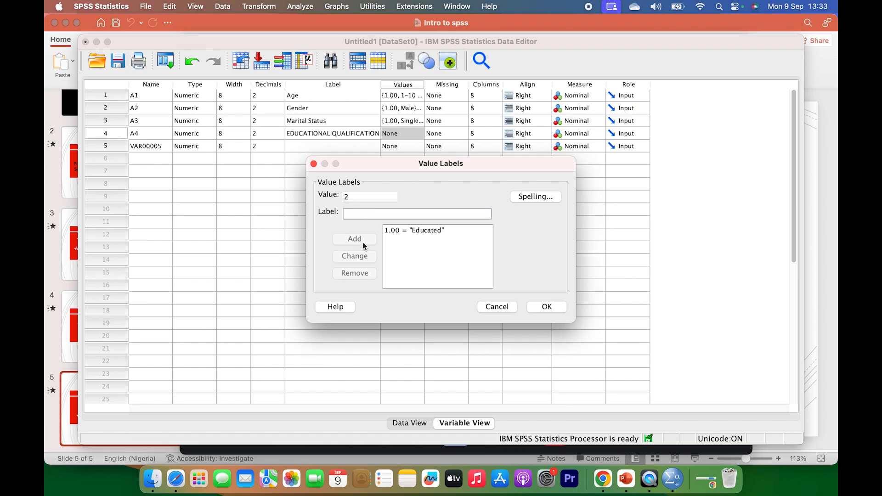
pyautogui.write('Not educated')
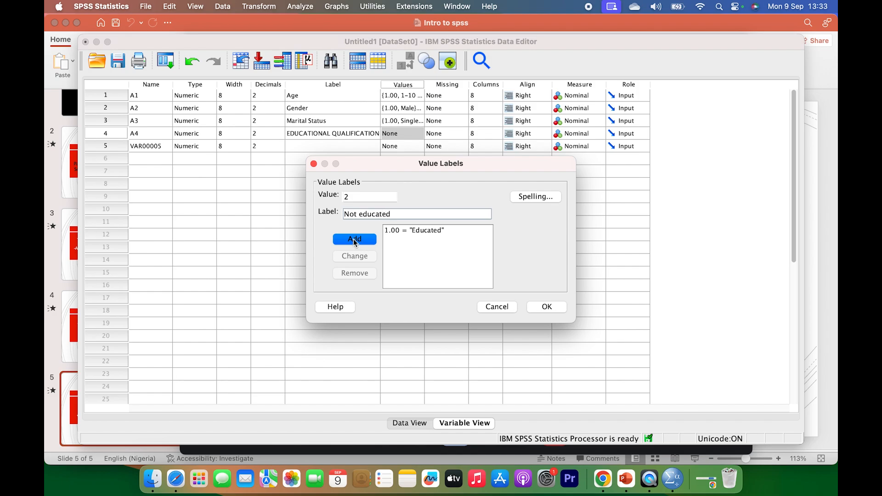
pyautogui.click(354, 239)
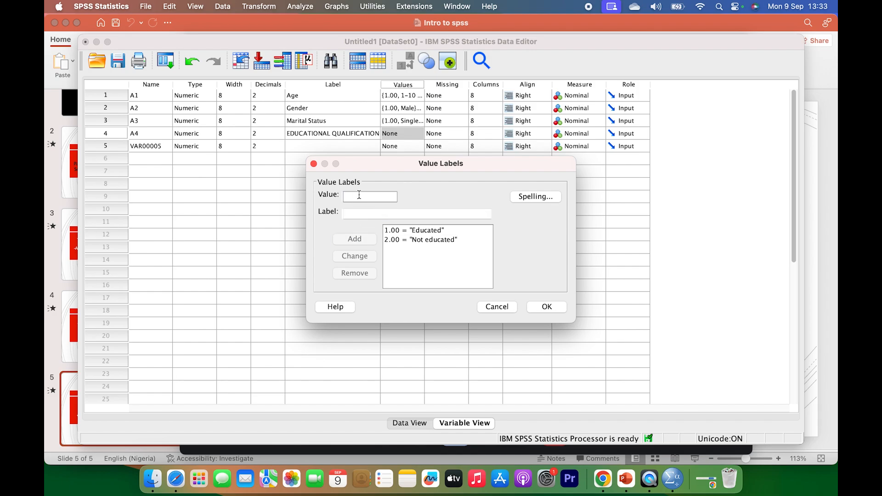
# Add the value label 3 = "Non-Above" for variable A4 and apply the value labels.
pyautogui.write('3')
pyautogui.click(355, 213)
pyautogui.press('Tab')
pyautogui.click(355, 213)
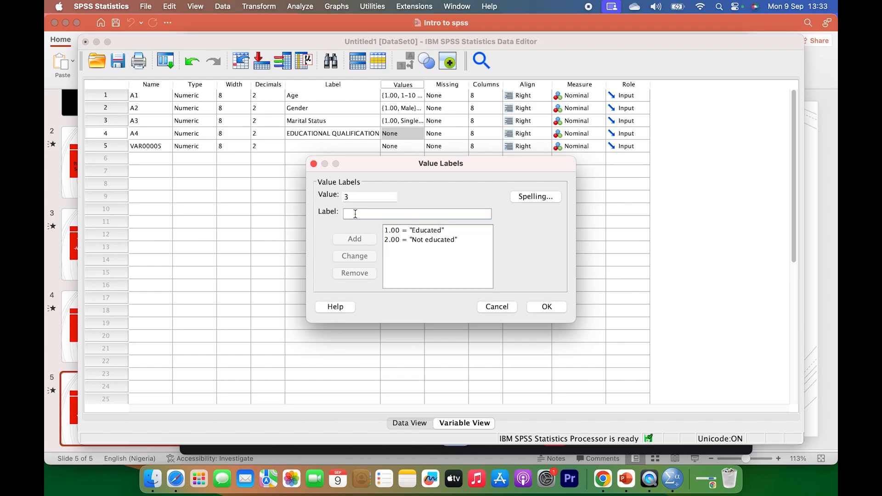
pyautogui.write('not')
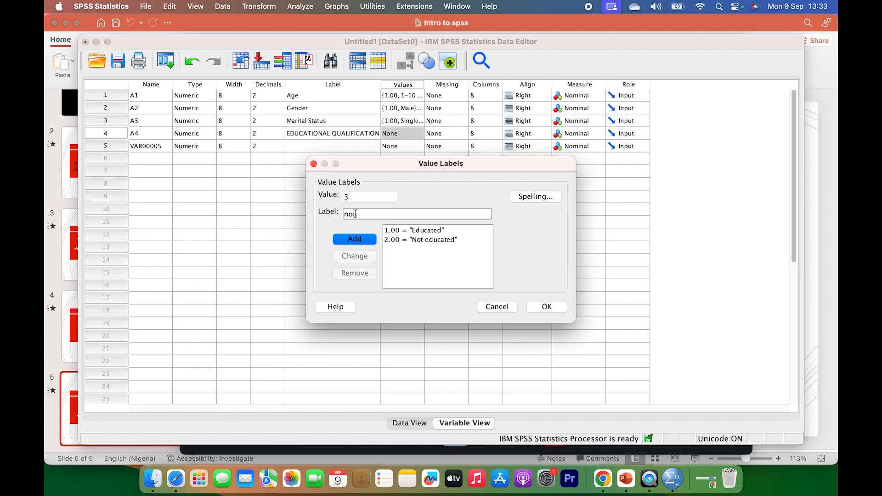
pyautogui.write('-Above')
pyautogui.press('BackSpace')
pyautogui.write('N')
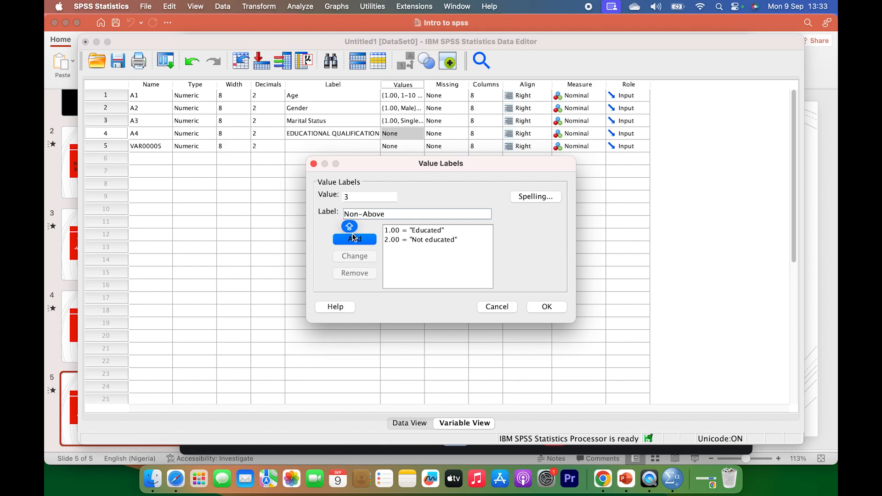
pyautogui.click(354, 239)
pyautogui.click(547, 307)
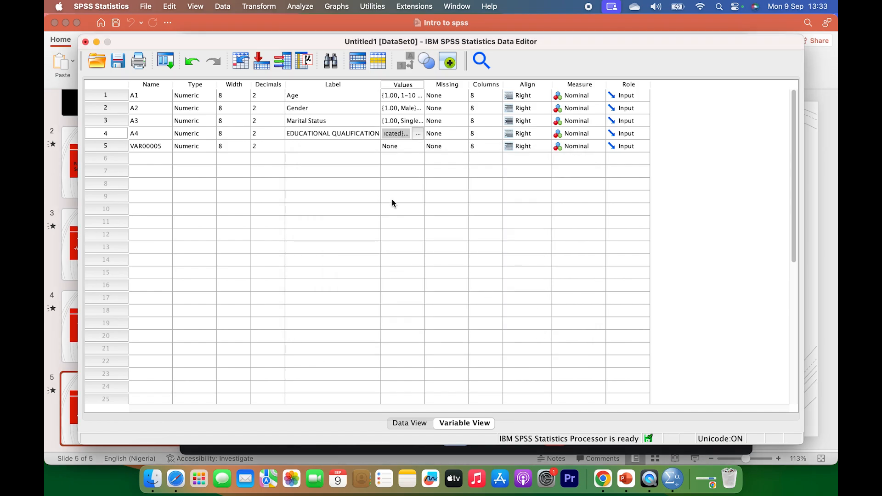
# Delete the unused variable VAR00005 from the variable list.
pyautogui.rightClick(115, 145)
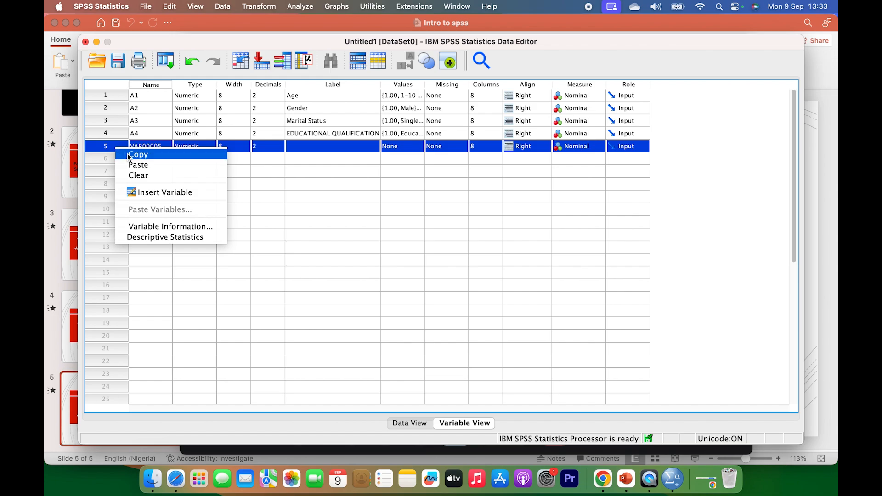
pyautogui.click(133, 175)
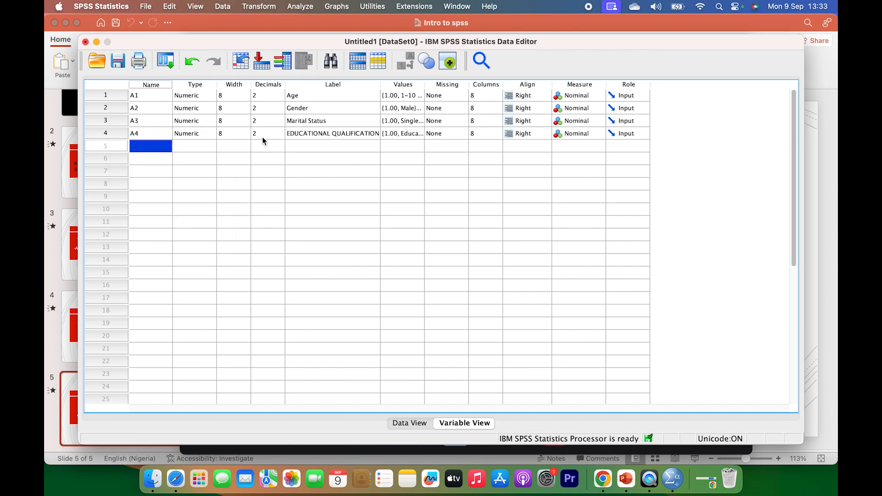
# In Data View, delete the incomplete case 7 and select the remaining values of variables A1 to A4.
pyautogui.click(409, 422)
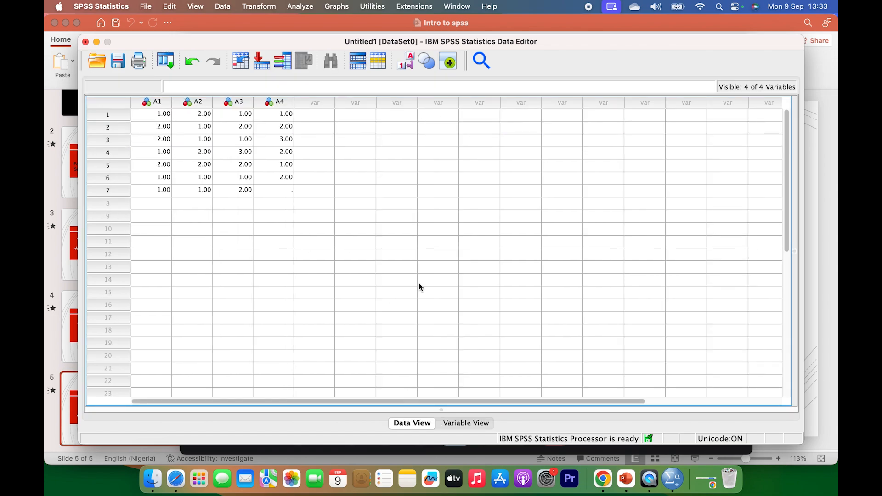
pyautogui.click(123, 192)
pyautogui.rightClick(124, 192)
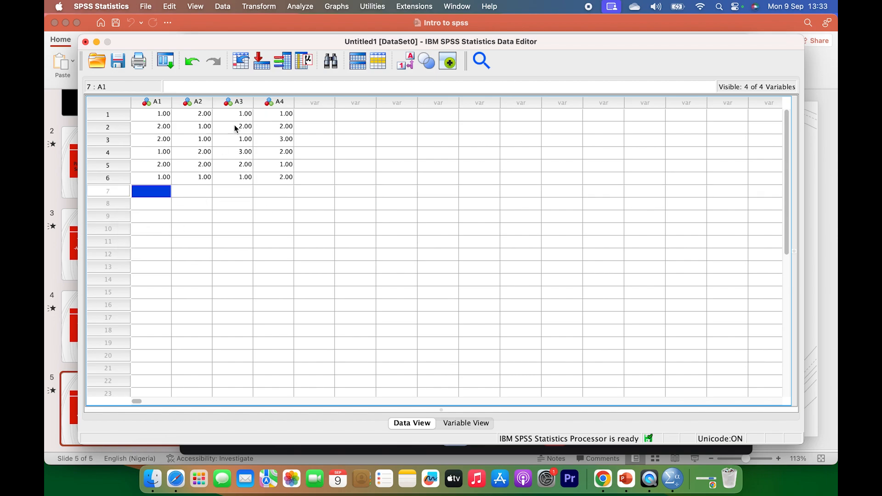
pyautogui.moveTo(142, 113); pyautogui.dragTo(265, 180)
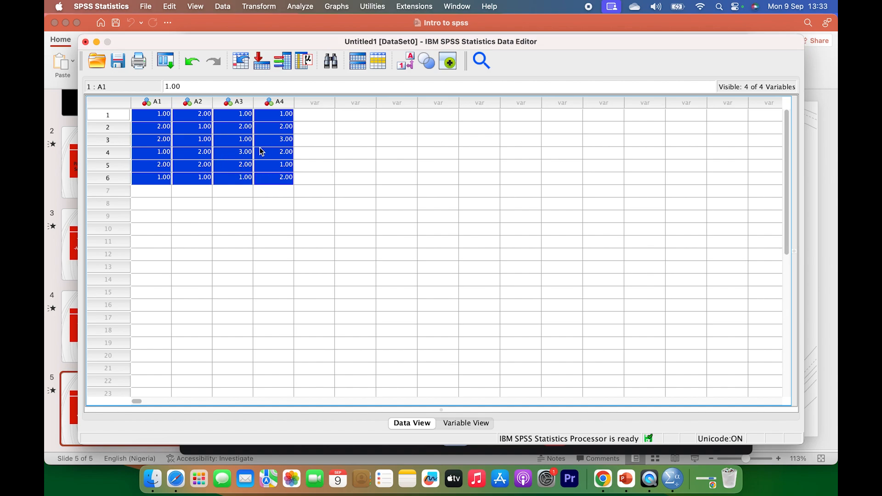
# In Variable View, examine the Values, Missing and Columns attributes of the variables, comparing the column setting with Width and the data grid.
pyautogui.click(453, 425)
pyautogui.click(403, 84)
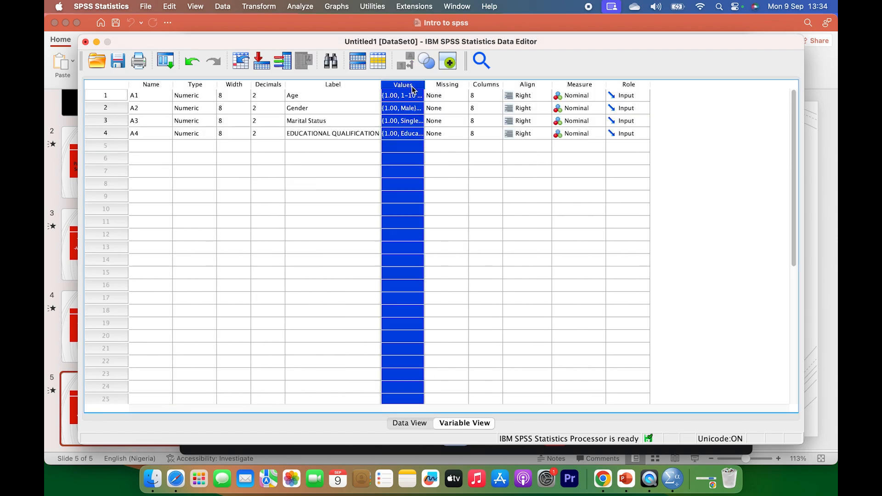
pyautogui.click(444, 85)
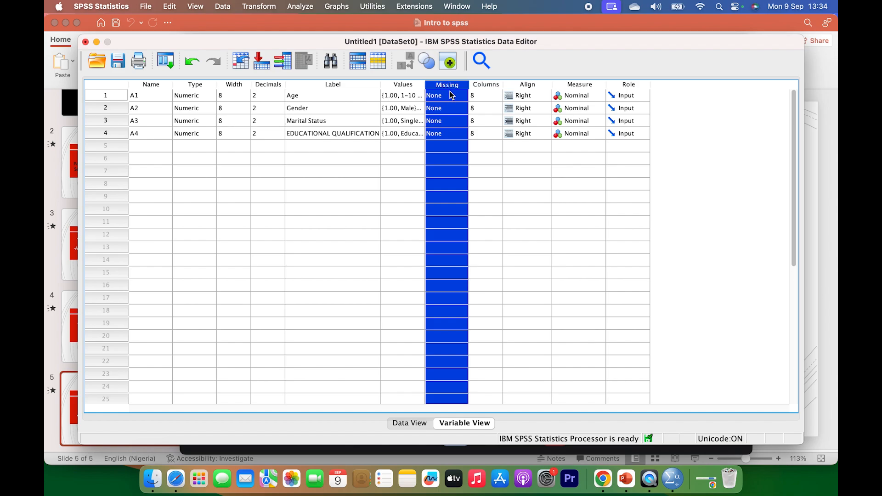
pyautogui.click(451, 136)
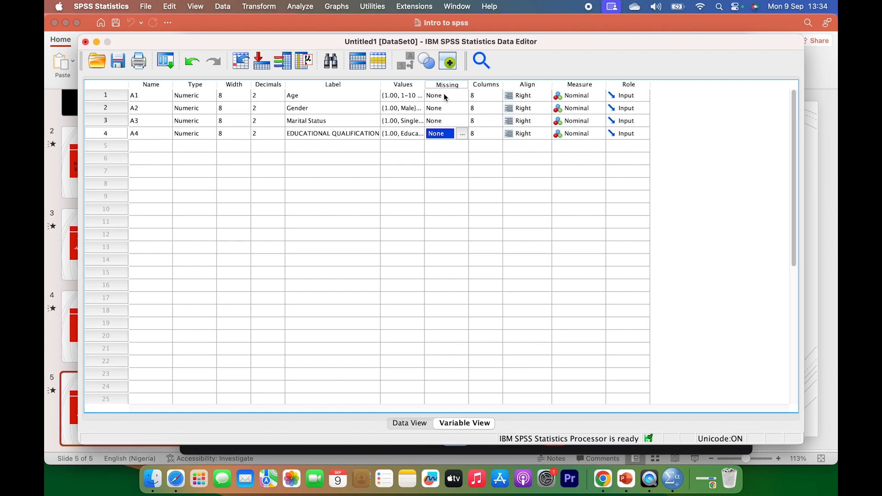
pyautogui.click(489, 85)
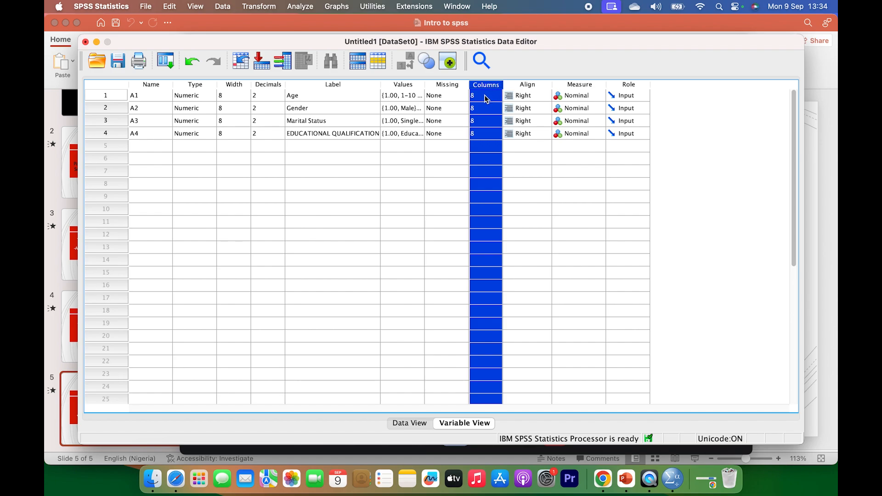
pyautogui.click(233, 95)
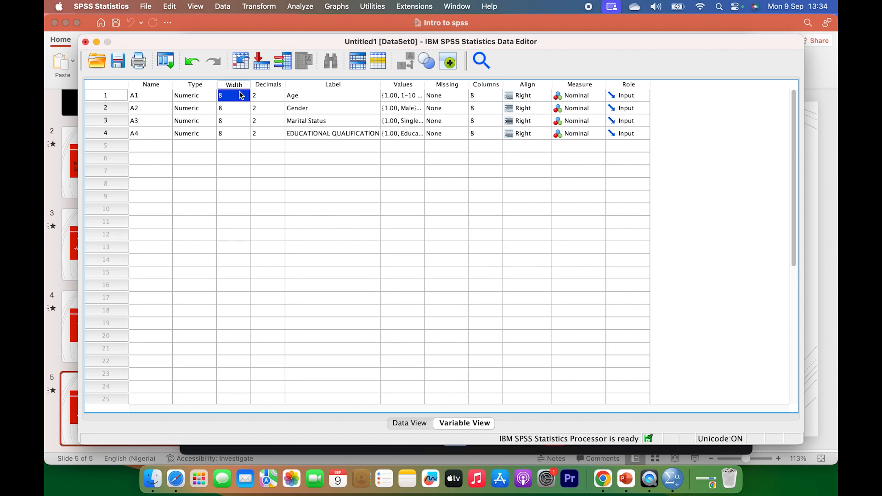
pyautogui.click(478, 96)
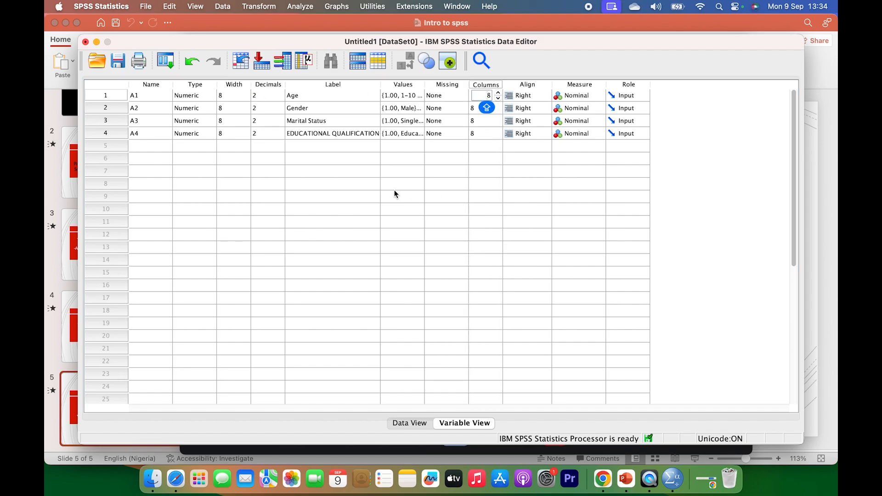
pyautogui.click(417, 426)
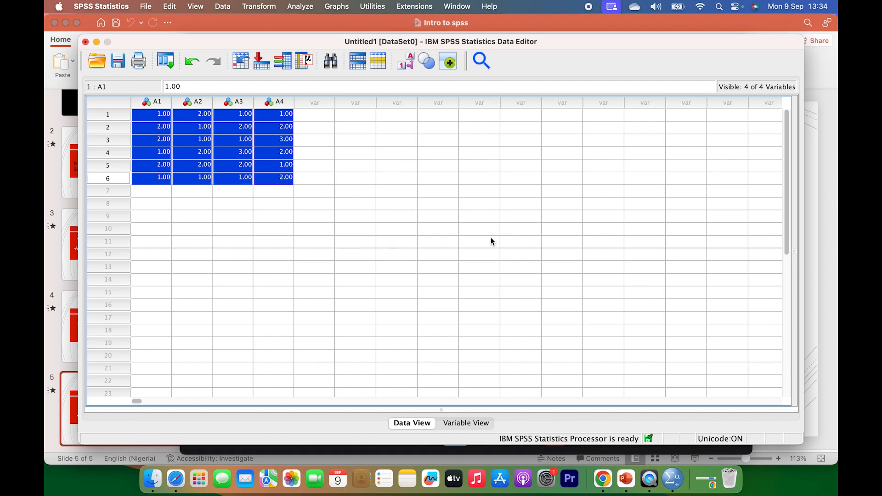
pyautogui.click(468, 423)
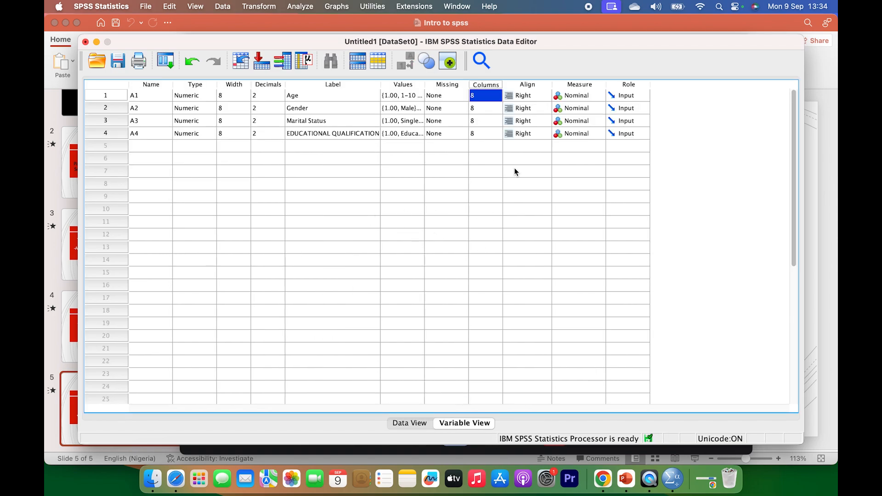
# Examine the Align options of variable A1 and how the values of A1 to A4 are aligned in Data View.
pyautogui.click(533, 86)
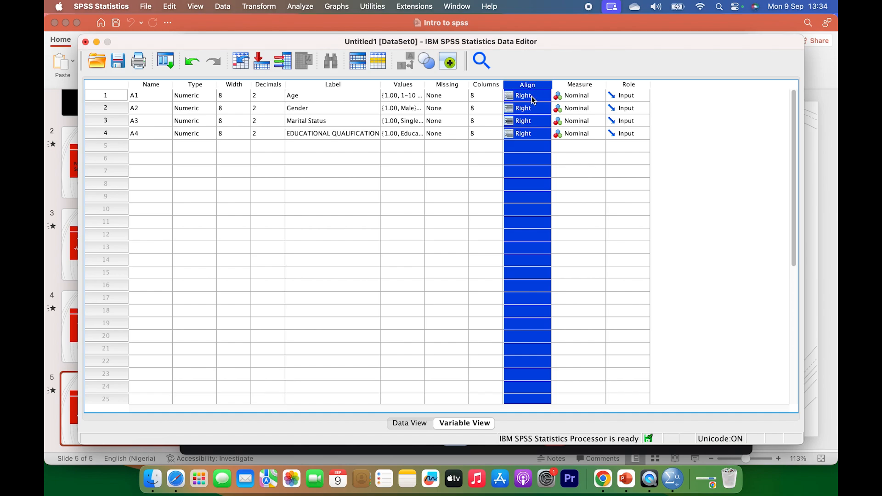
pyautogui.click(533, 96)
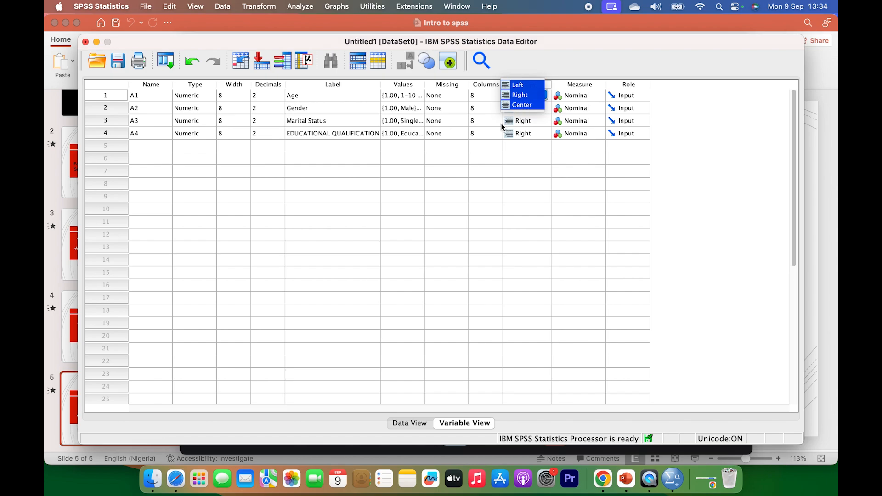
pyautogui.click(400, 421)
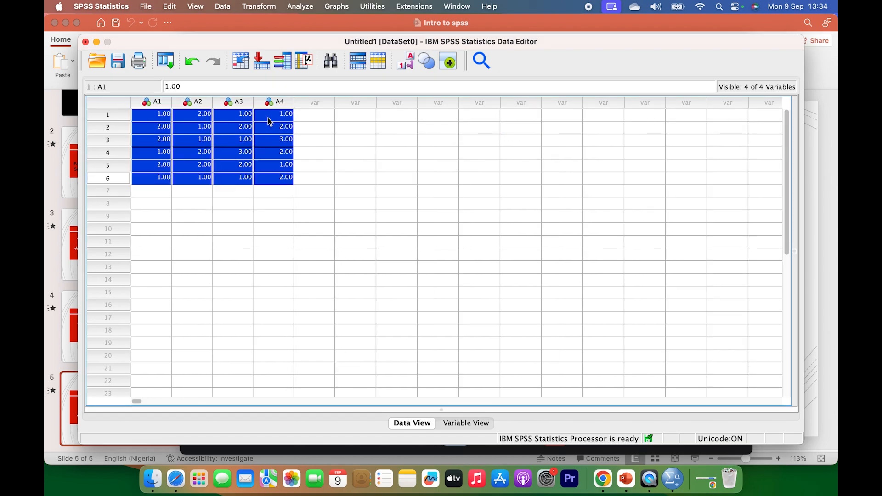
pyautogui.click(152, 118)
pyautogui.moveTo(152, 121); pyautogui.dragTo(152, 180)
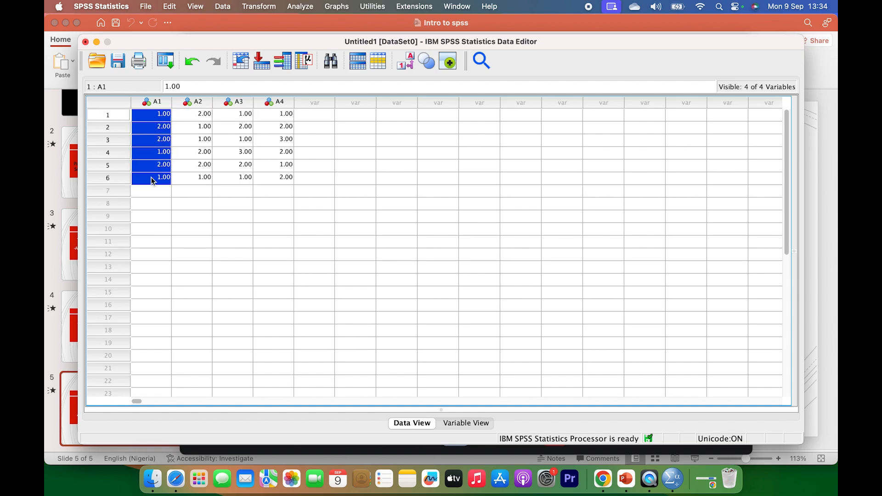
pyautogui.moveTo(152, 121); pyautogui.dragTo(270, 182)
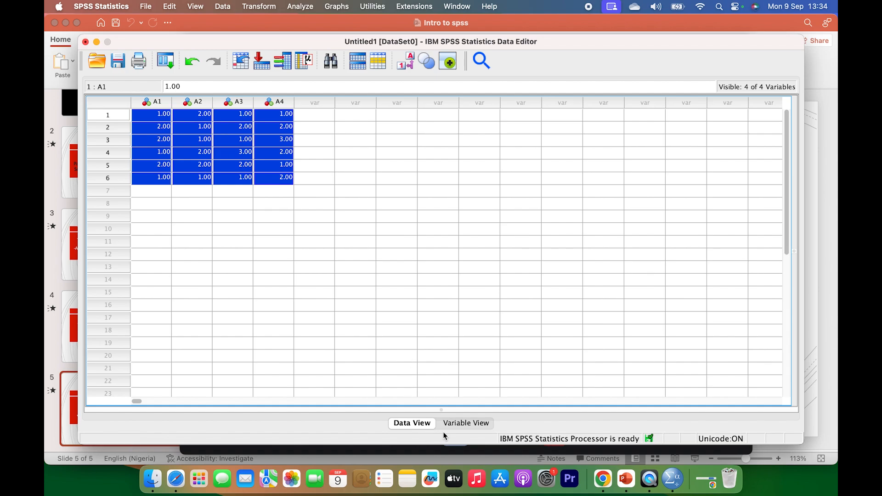
# Set the alignment of variables A1 to A4 to Center and check the values of all four variables in Data View.
pyautogui.click(461, 424)
pyautogui.click(534, 97)
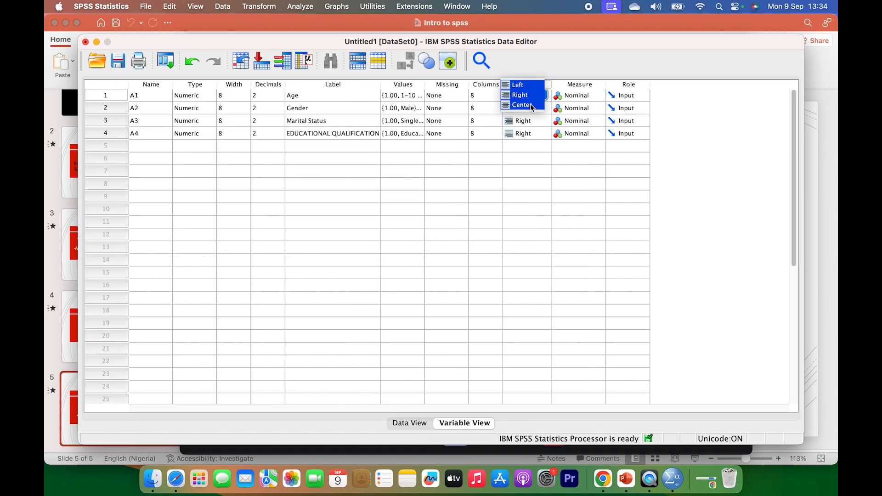
pyautogui.click(531, 104)
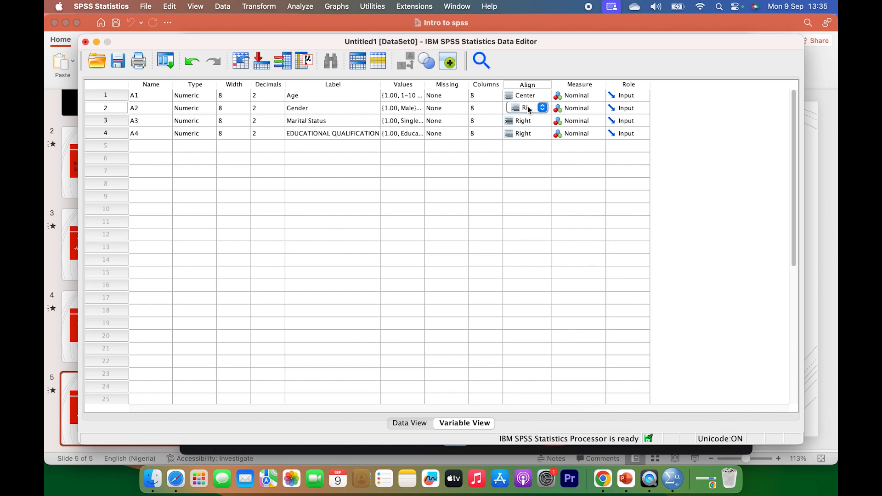
pyautogui.click(528, 108)
pyautogui.click(528, 119)
pyautogui.click(529, 122)
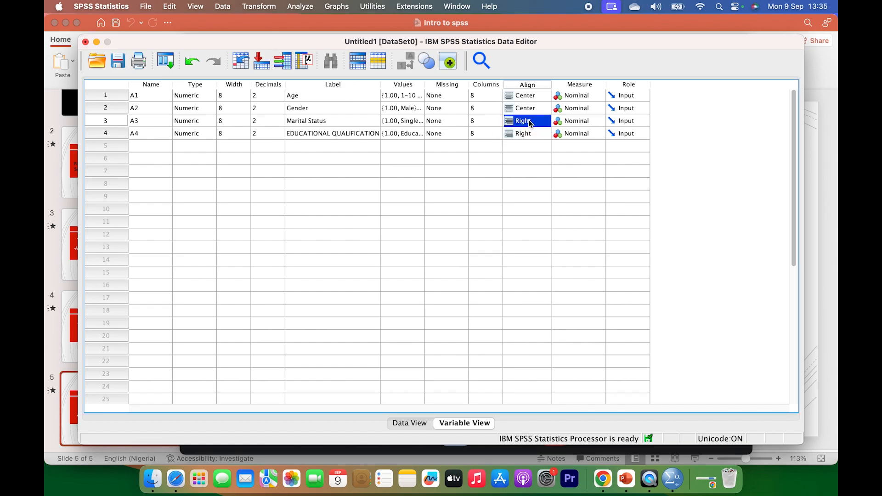
pyautogui.click(525, 126)
pyautogui.click(522, 131)
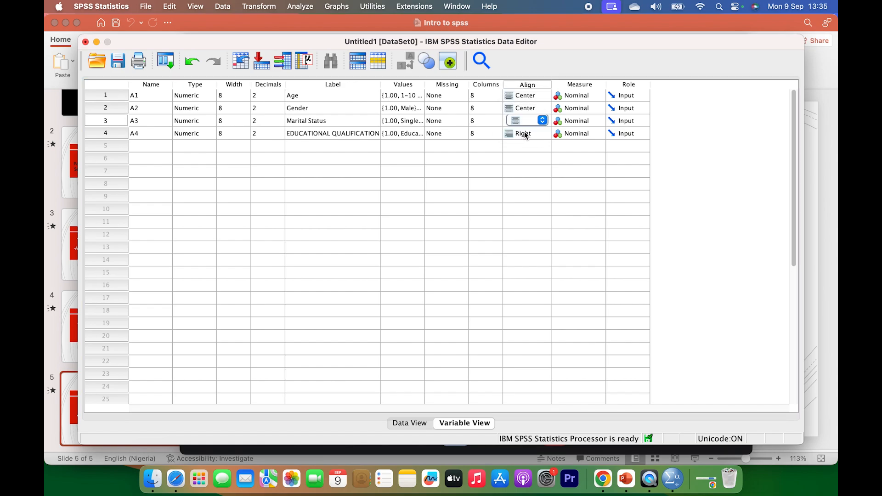
pyautogui.click(524, 132)
pyautogui.click(524, 131)
pyautogui.click(520, 142)
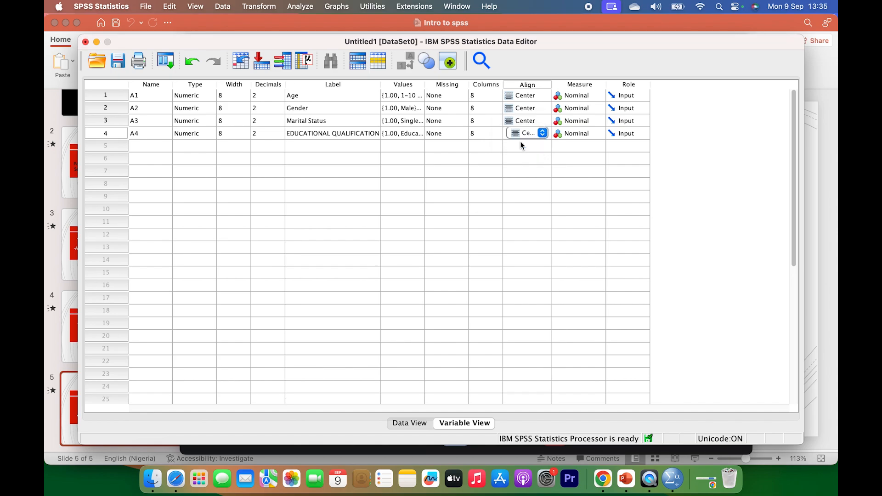
pyautogui.click(423, 425)
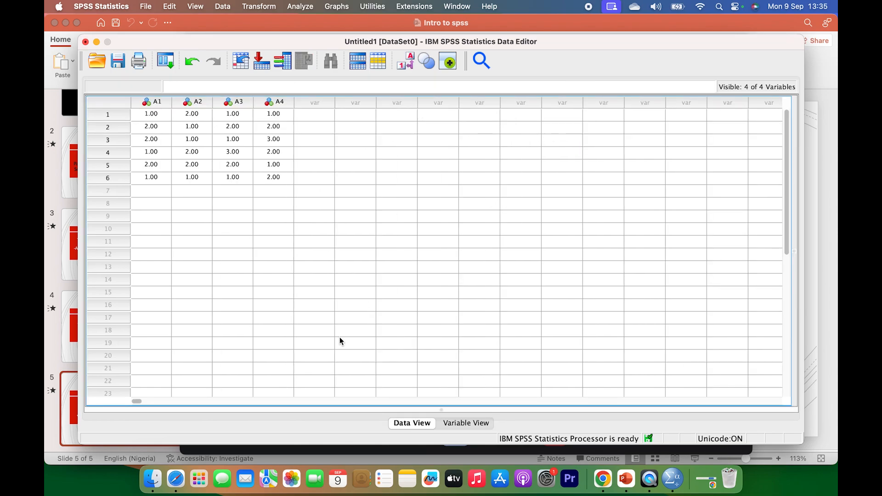
pyautogui.moveTo(141, 118); pyautogui.dragTo(272, 178)
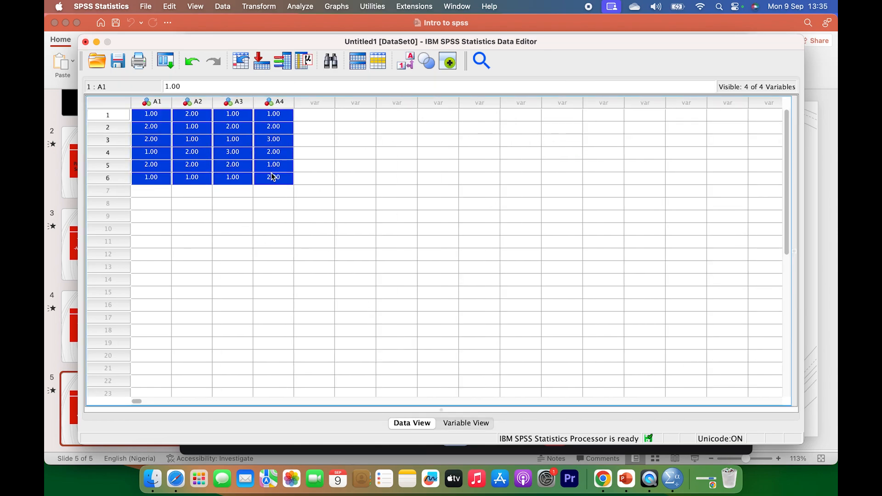
# In Variable View, examine the Measure attribute and its available measurement levels for variable A1.
pyautogui.click(462, 423)
pyautogui.click(581, 85)
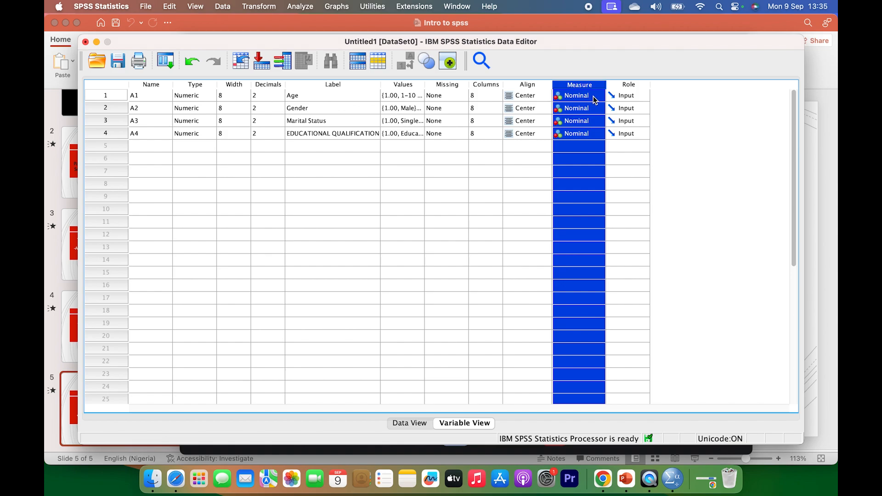
pyautogui.click(595, 101)
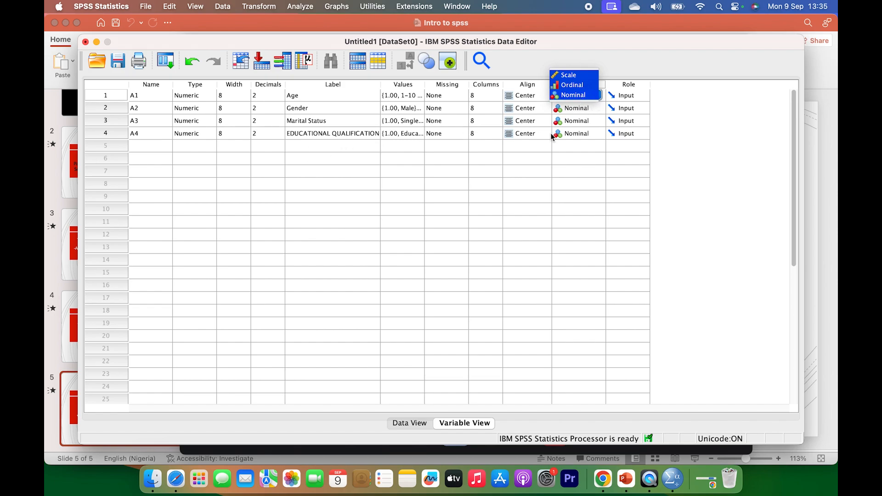
pyautogui.click(573, 146)
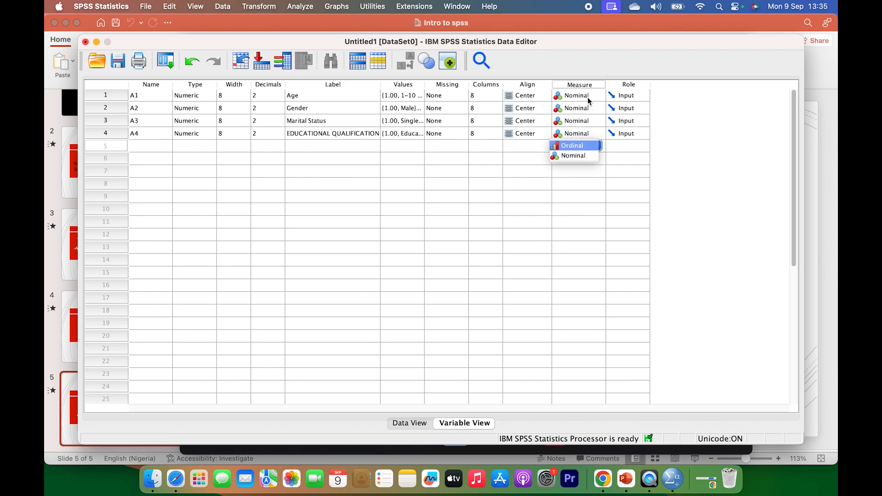
pyautogui.click(589, 97)
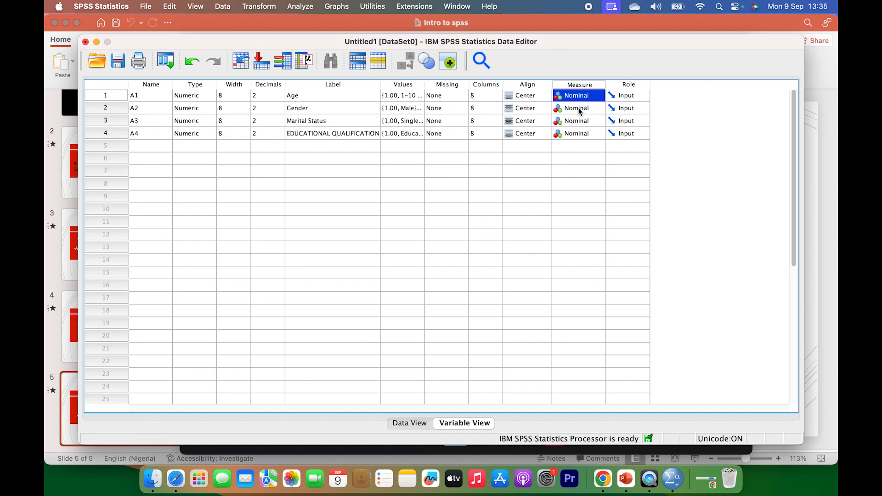
pyautogui.click(586, 97)
pyautogui.click(578, 95)
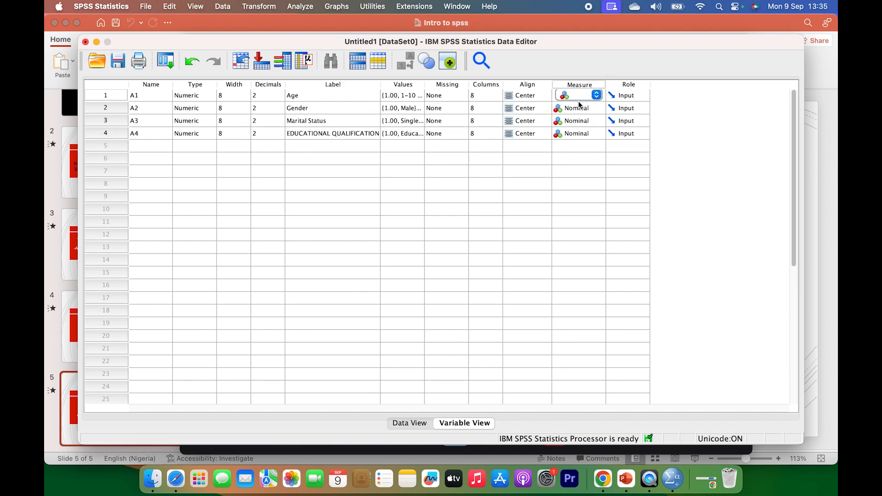
# Set the measurement level of the Gender variable A2 and the Age variable A1 to Ordinal.
pyautogui.click(583, 107)
pyautogui.click(569, 96)
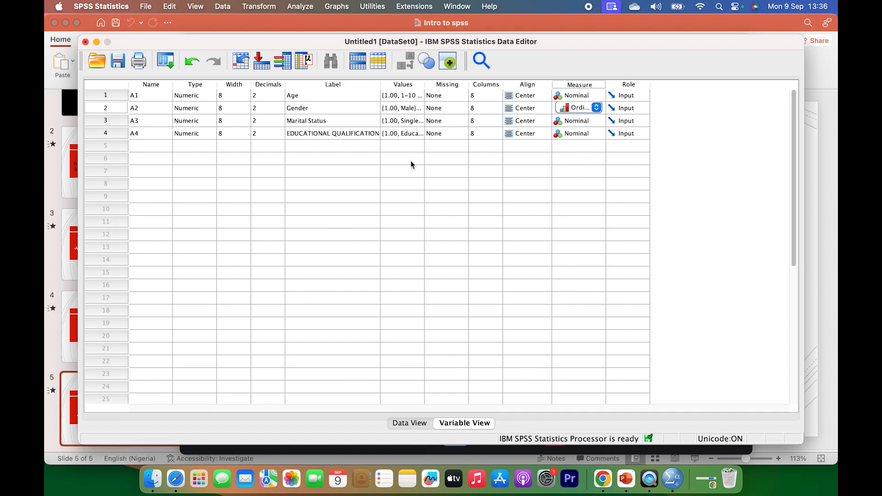
pyautogui.click(580, 96)
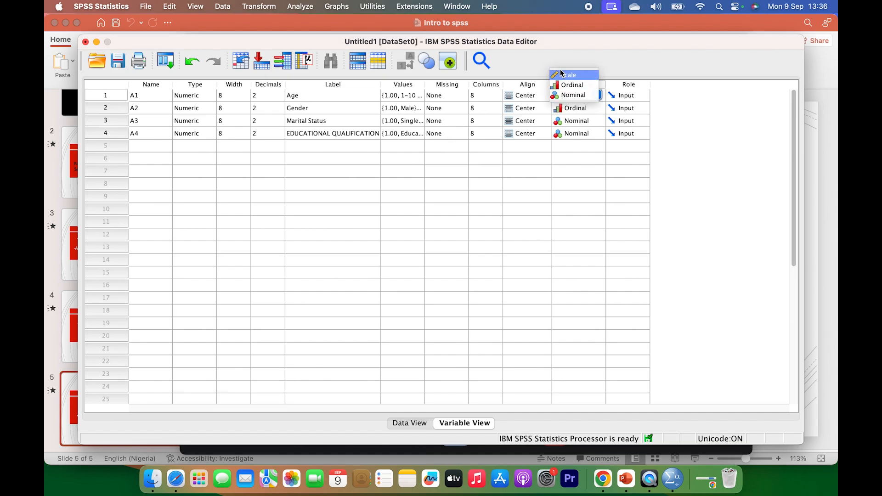
pyautogui.click(580, 139)
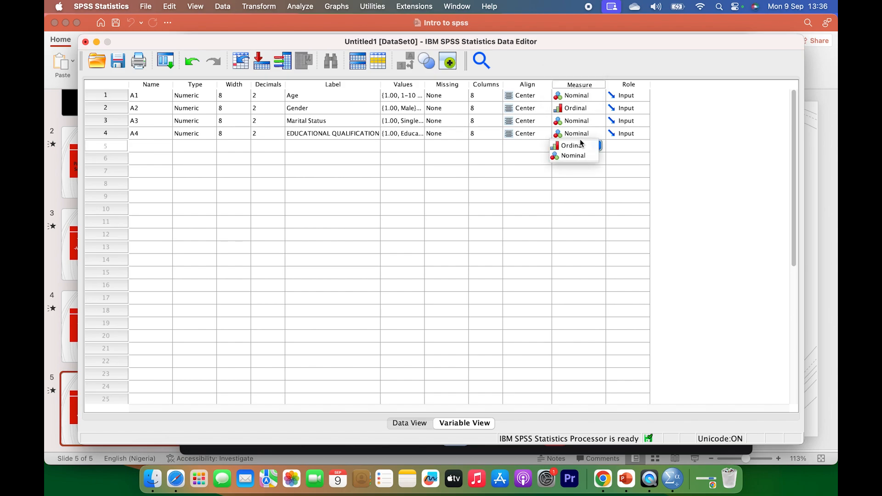
pyautogui.click(587, 96)
pyautogui.click(572, 85)
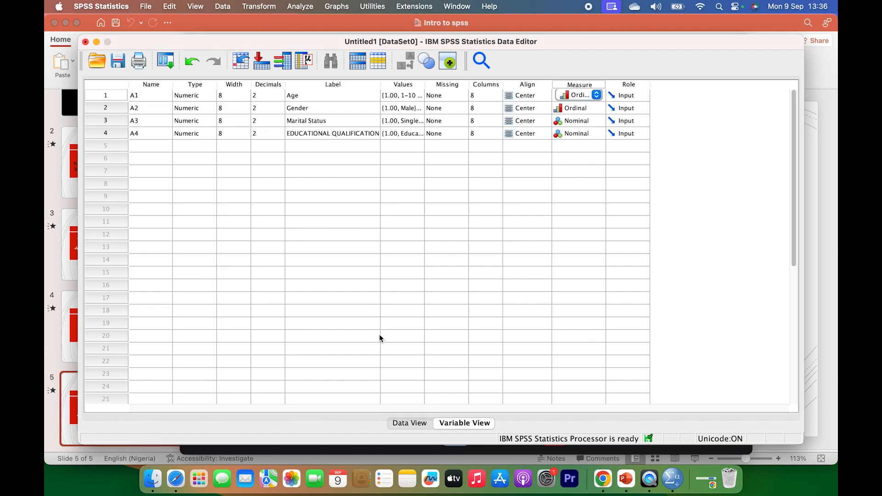
# Review the values of cases 1 to 6 and the measurement level icons of variables A1 to A4 in Data View.
pyautogui.click(412, 423)
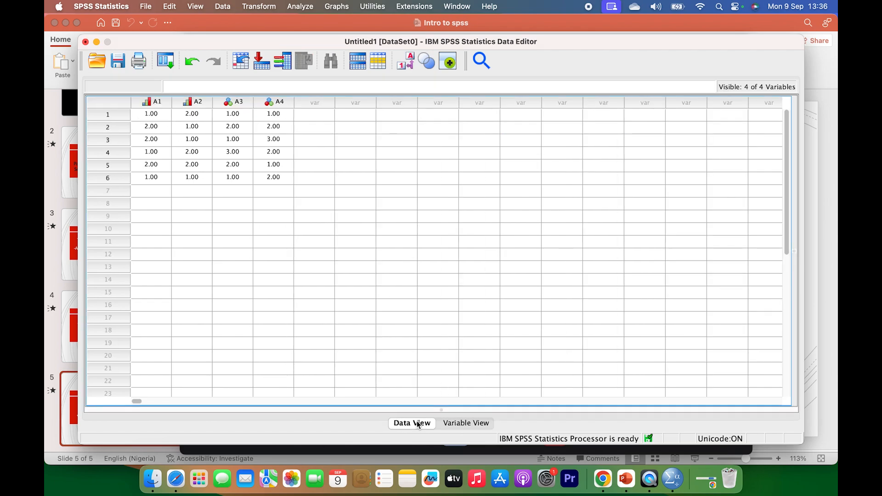
pyautogui.moveTo(139, 114); pyautogui.dragTo(273, 185)
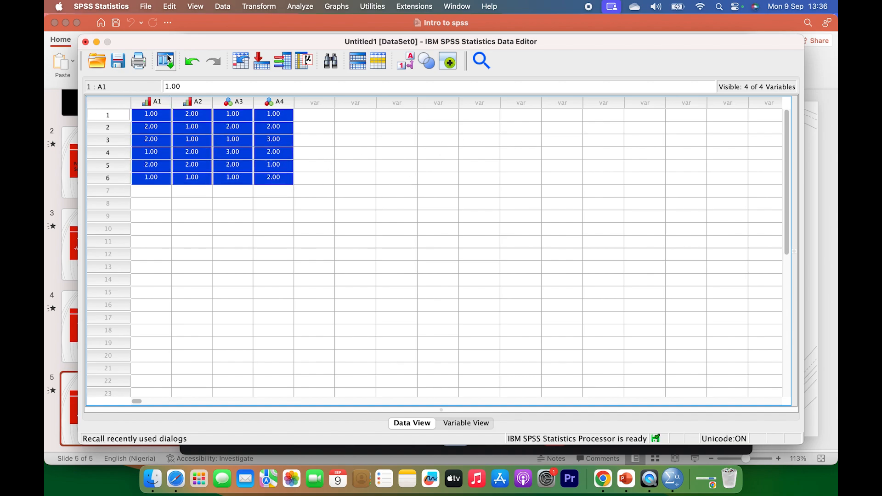
pyautogui.click(256, 191)
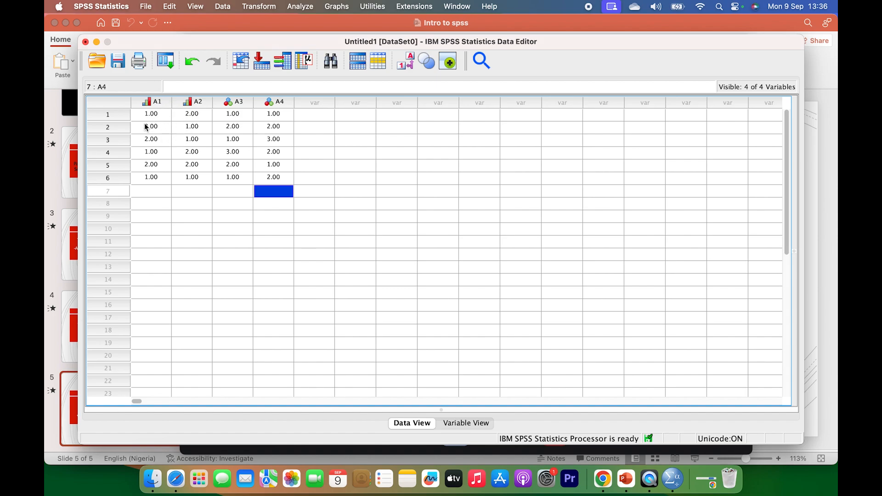
# Show the dialog for opening a data document and browse the folders stored in OneDrive.
pyautogui.click(98, 63)
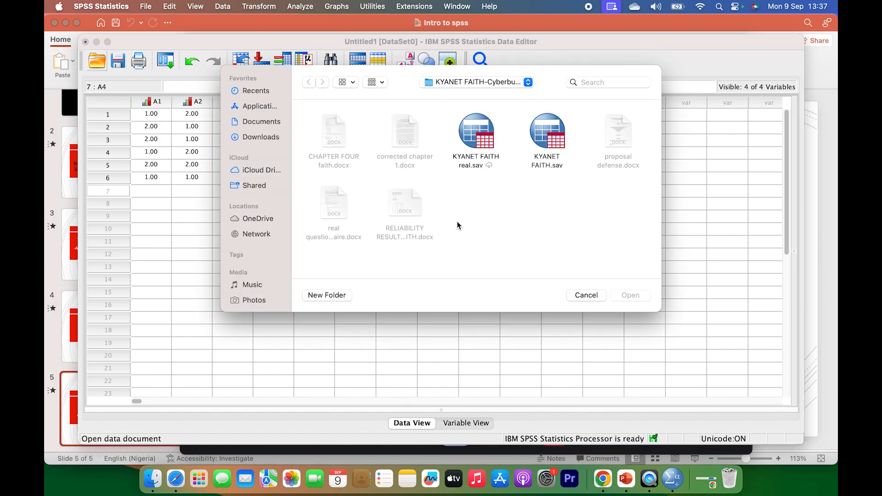
pyautogui.click(588, 295)
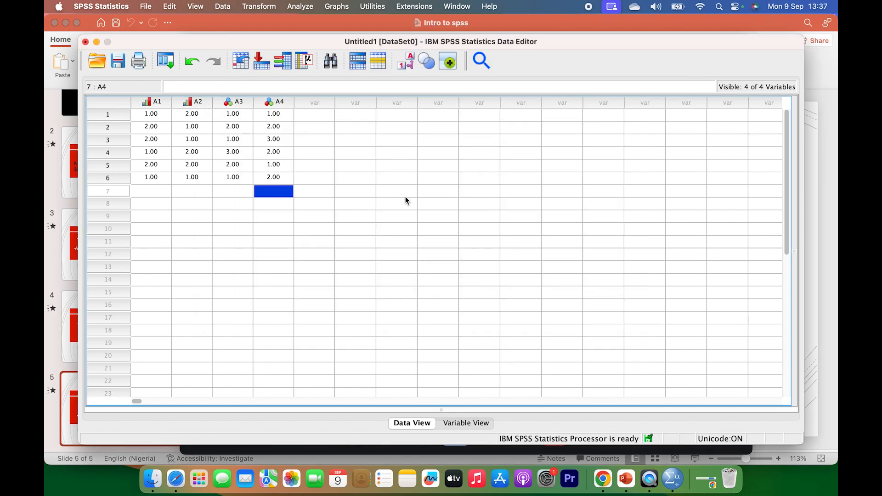
pyautogui.click(98, 65)
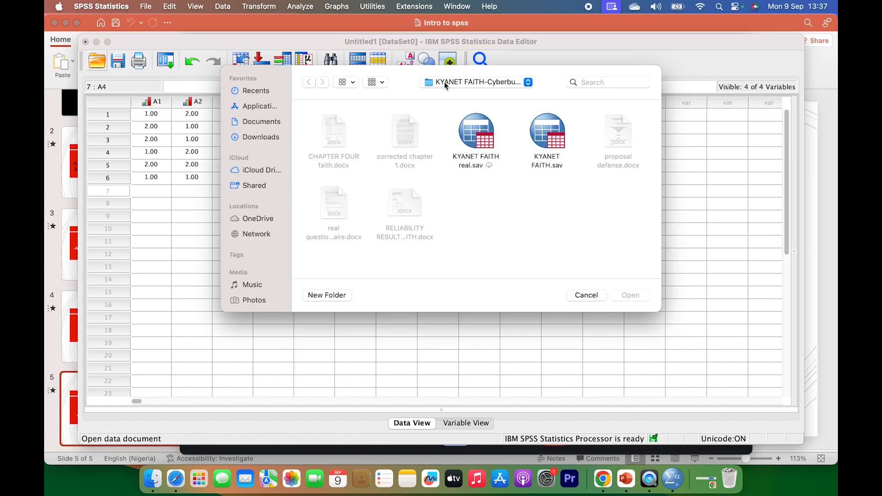
pyautogui.click(431, 84)
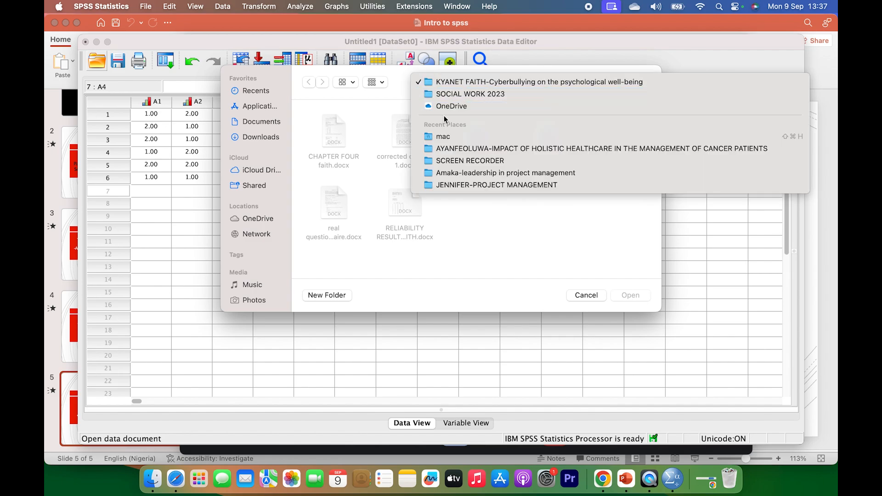
pyautogui.click(461, 109)
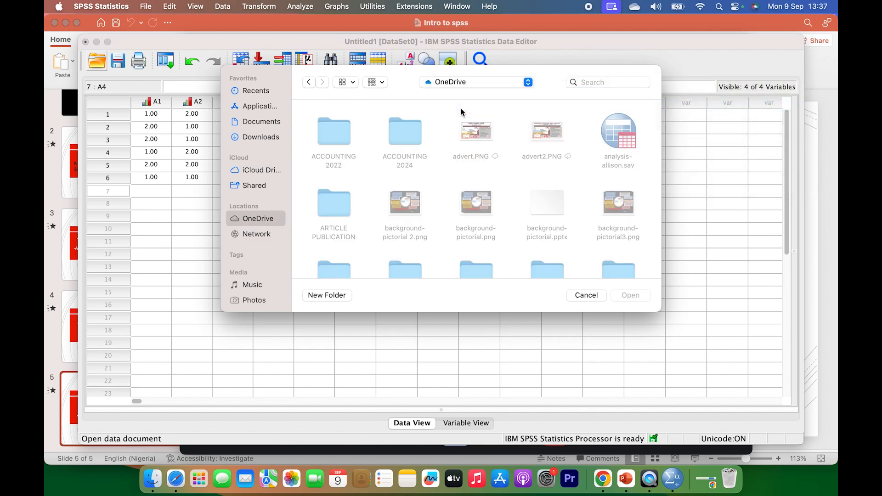
pyautogui.scroll(-5, 448, 192)
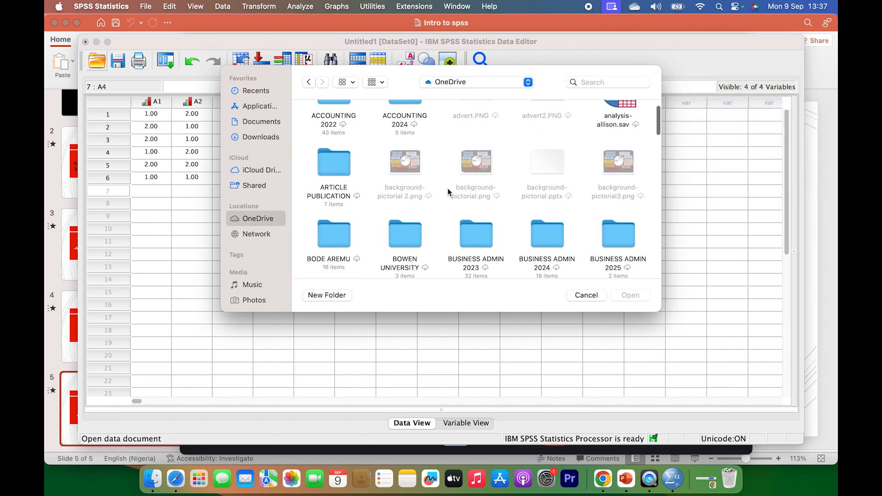
pyautogui.scroll(2, 448, 189)
pyautogui.scroll(-2, 448, 188)
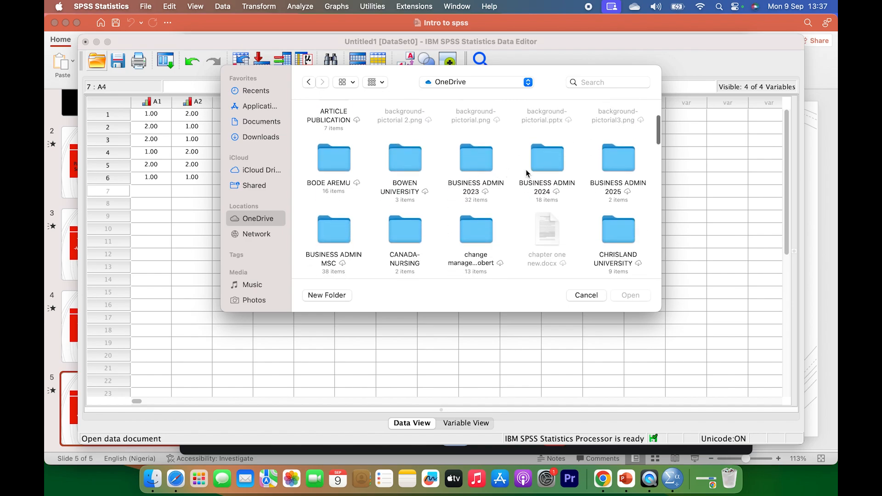
# Look through the project folders in BUSINESS ADMIN 2024 for data files and cancel opening a file.
pyautogui.doubleClick(547, 166)
pyautogui.scroll(-5, 524, 222)
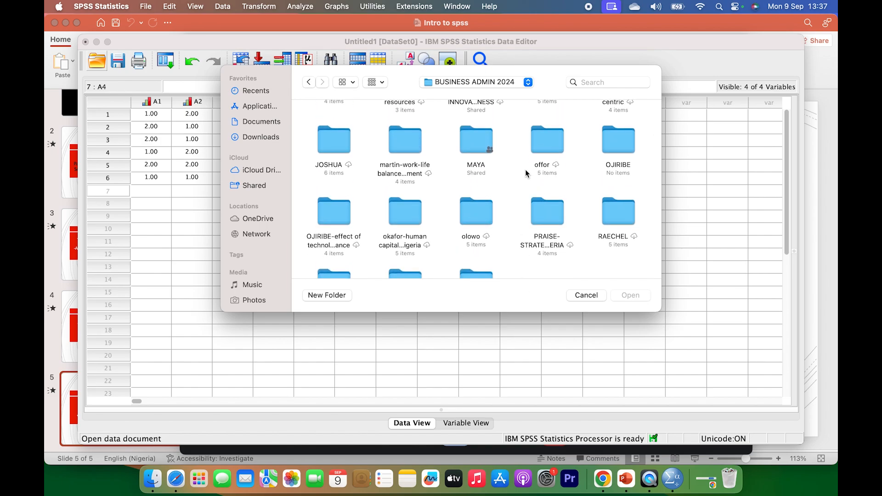
pyautogui.doubleClick(472, 144)
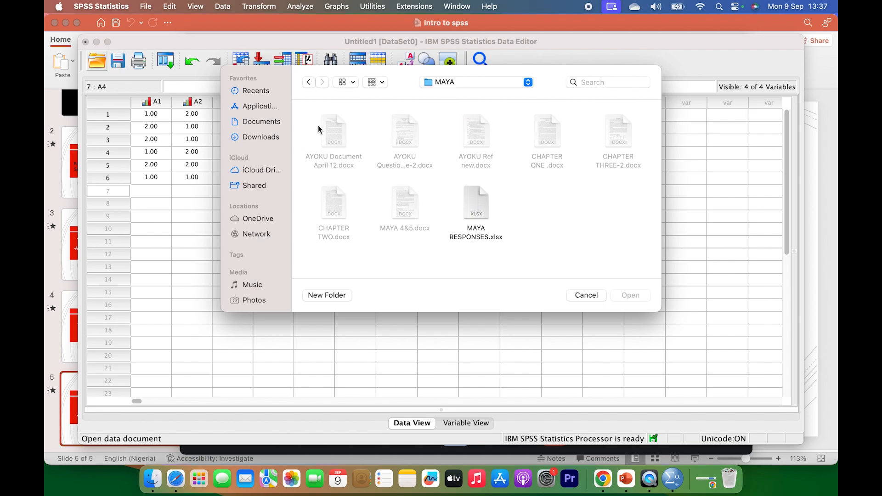
pyautogui.click(310, 83)
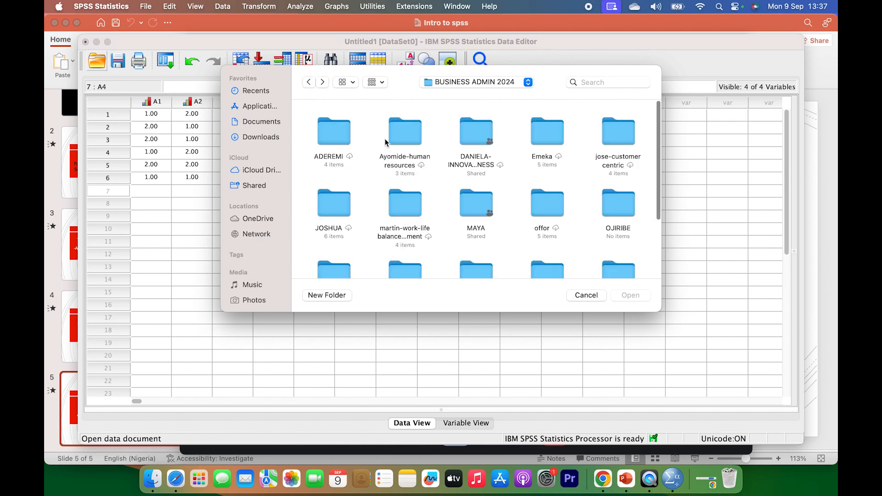
pyautogui.scroll(-5, 441, 203)
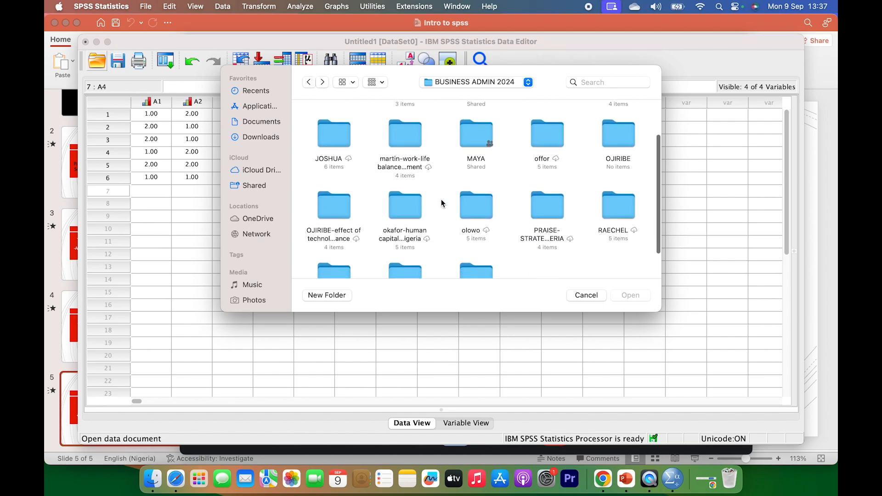
pyautogui.scroll(2, 441, 203)
pyautogui.scroll(3, 441, 203)
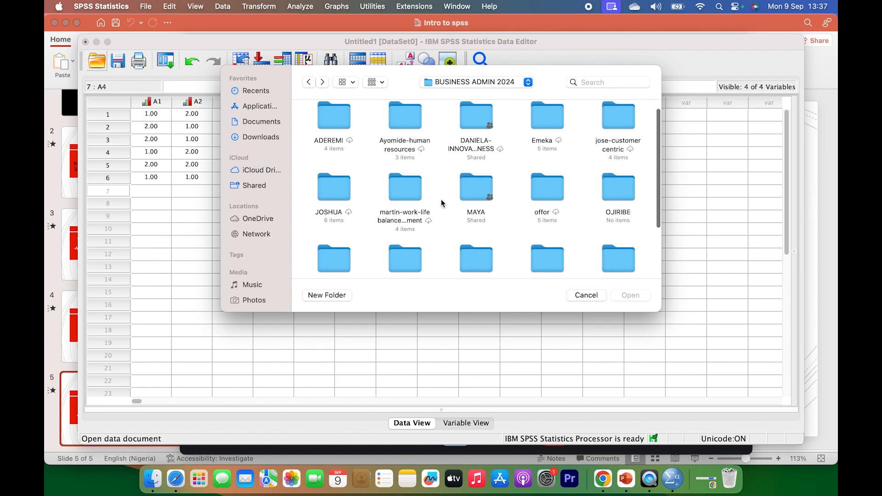
pyautogui.doubleClick(400, 118)
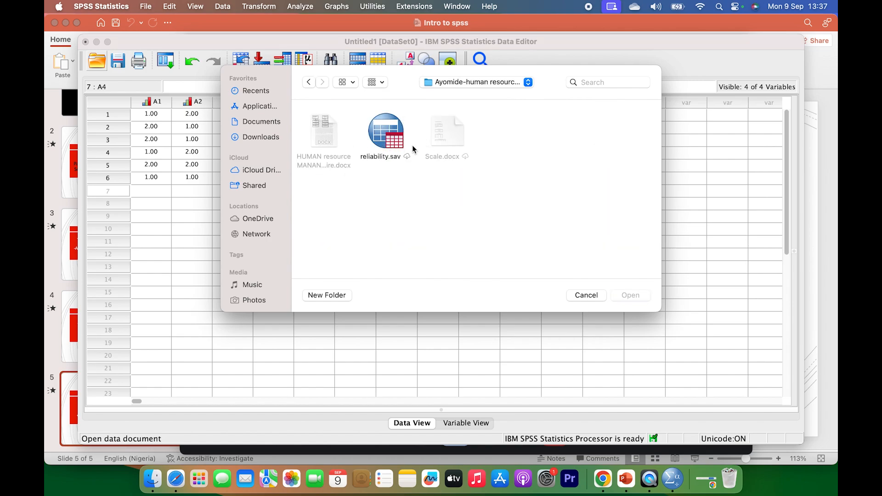
pyautogui.click(308, 82)
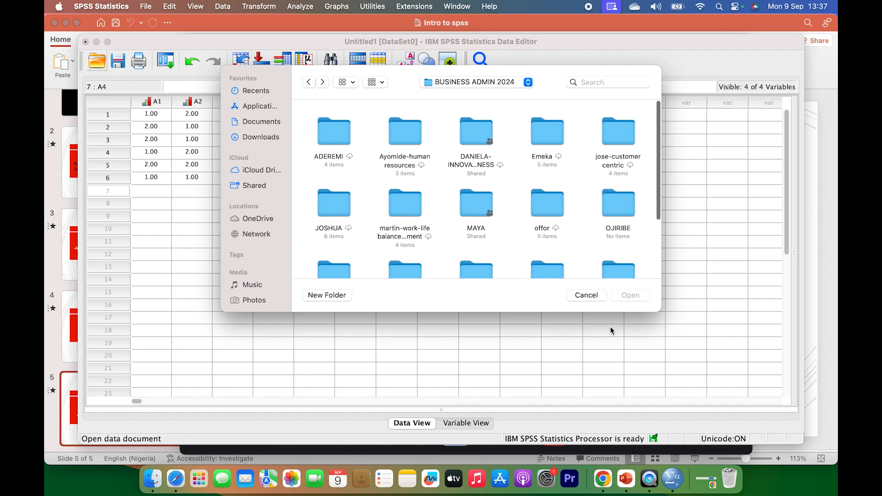
pyautogui.click(594, 297)
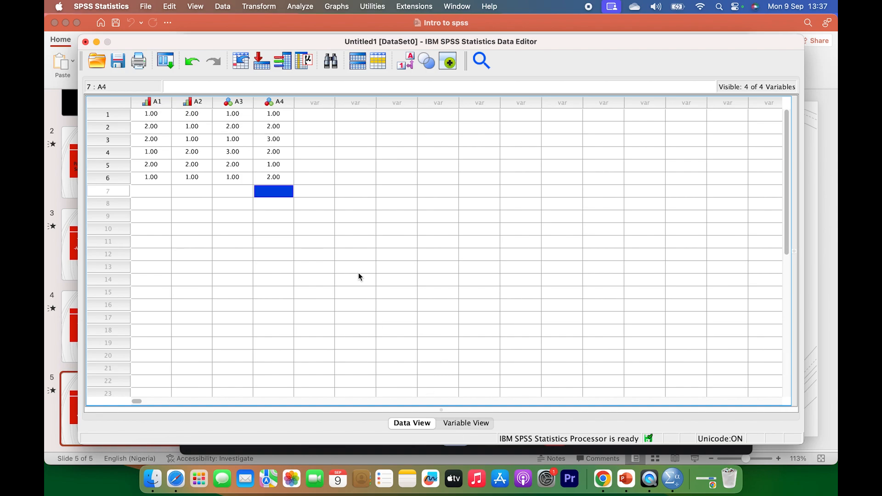
# In Variable View, examine the list of recently used dialogs and dismiss it.
pyautogui.click(465, 423)
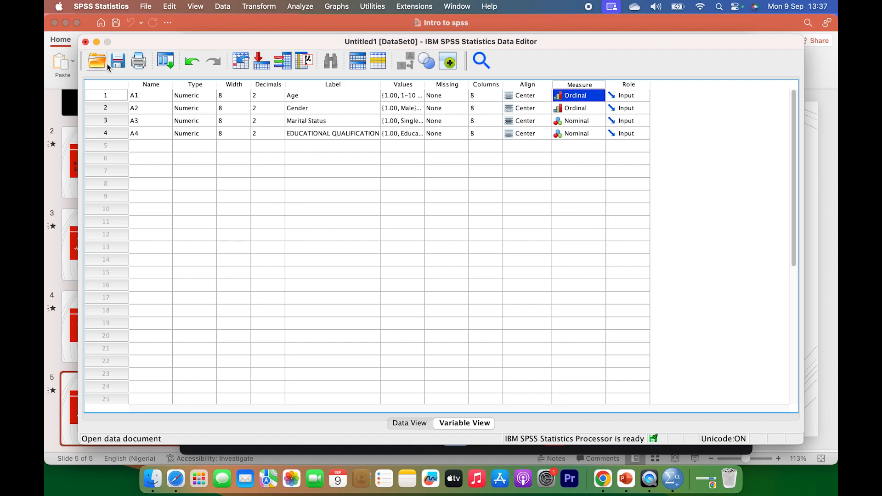
pyautogui.click(163, 59)
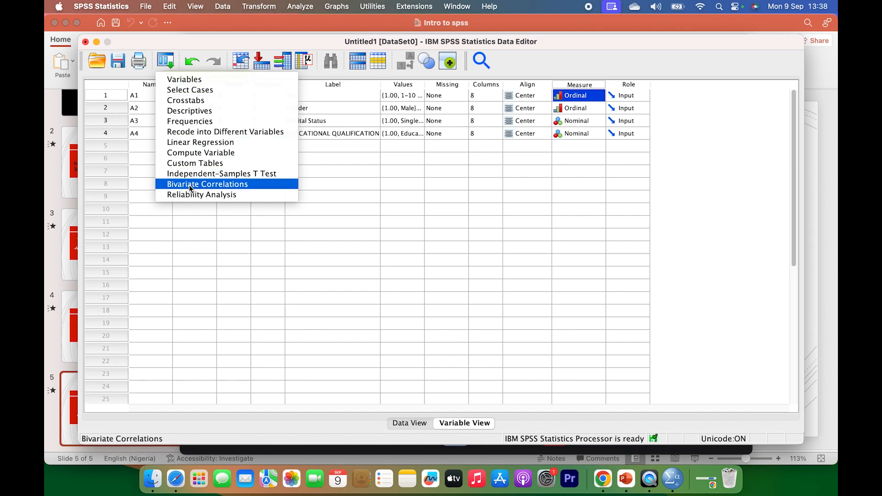
pyautogui.click(205, 42)
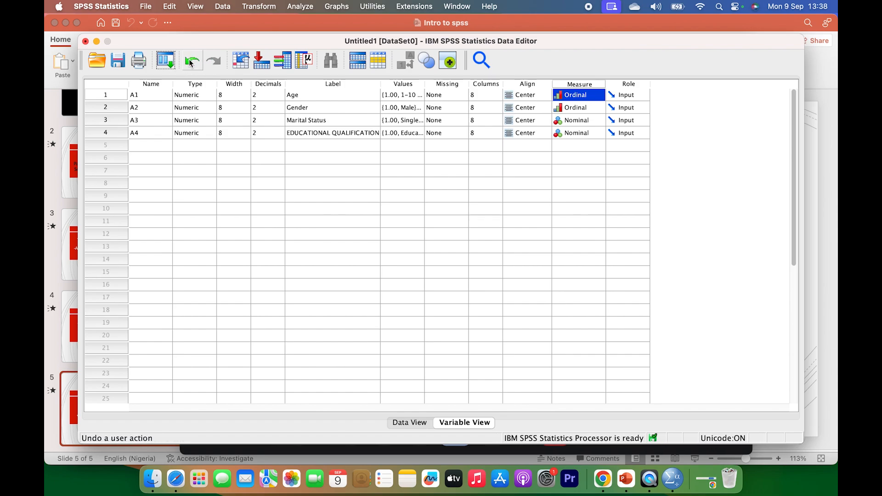
# Go to case number 3 in Data View and check the option for going to a variable.
pyautogui.click(242, 62)
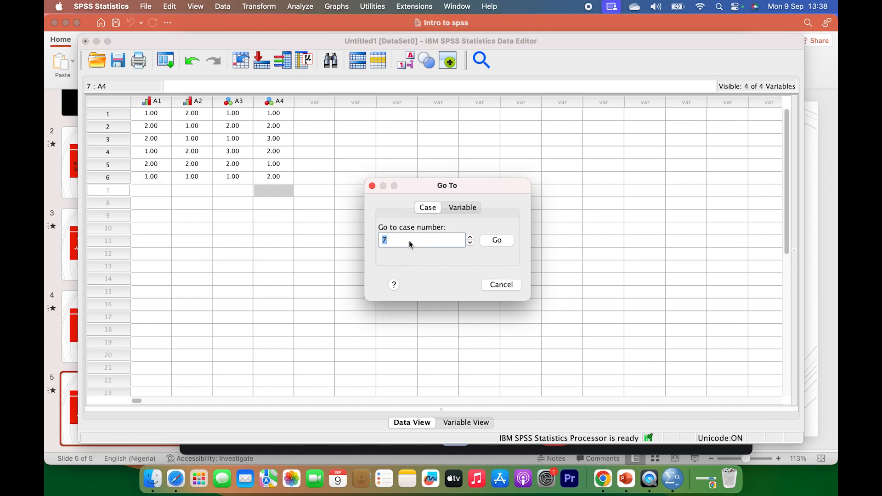
pyautogui.press('capslock')
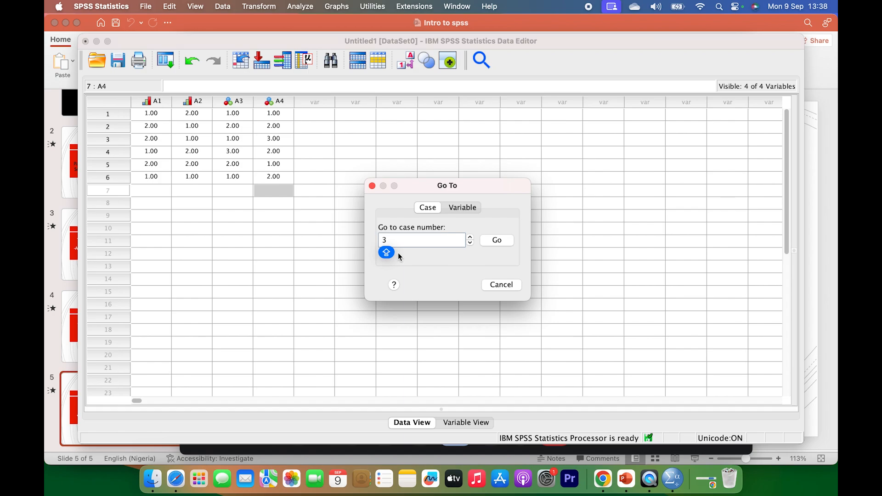
pyautogui.click(495, 241)
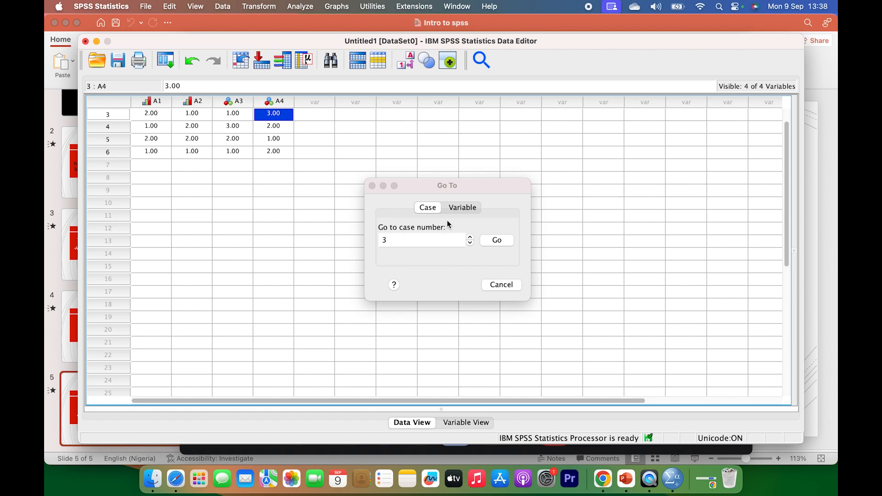
pyautogui.click(457, 210)
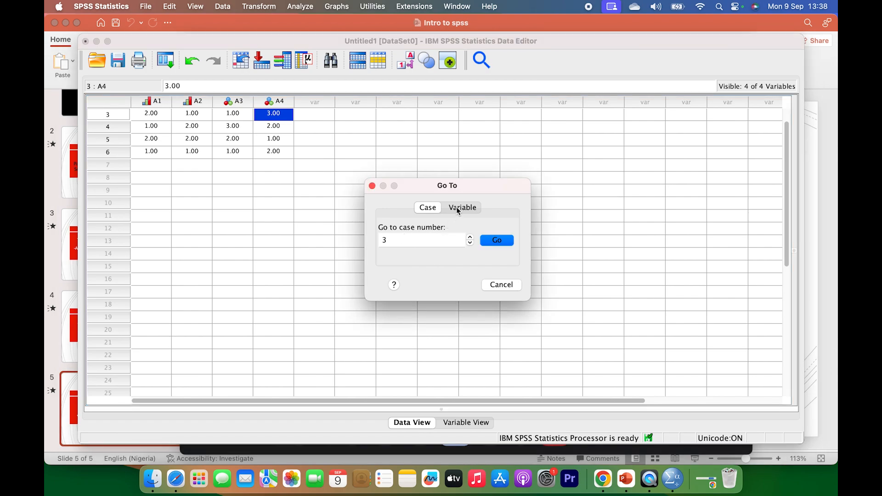
pyautogui.click(433, 210)
pyautogui.click(506, 286)
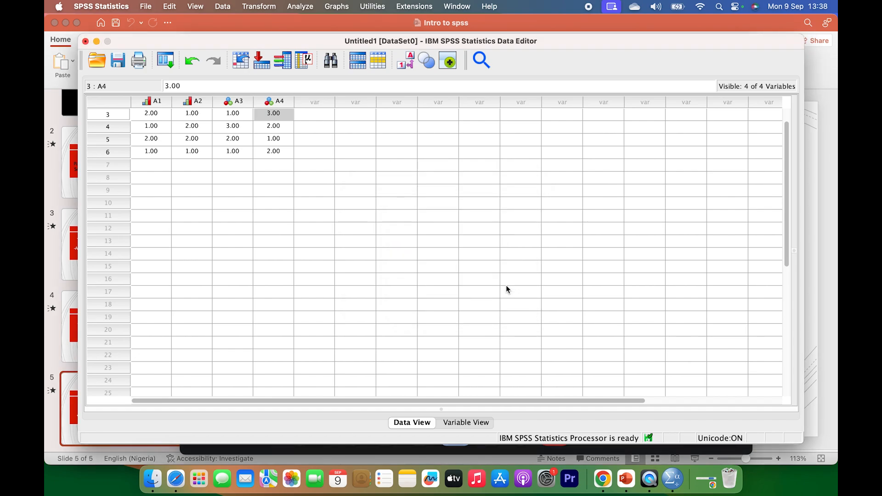
pyautogui.click(262, 65)
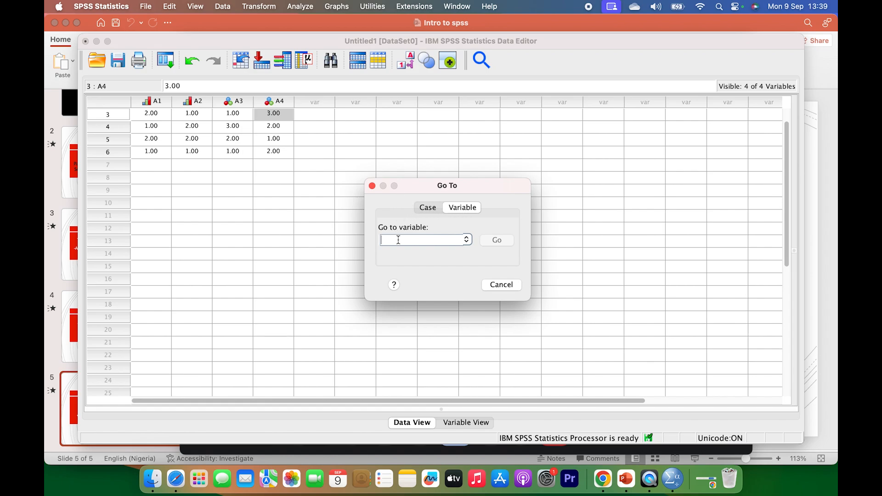
pyautogui.click(500, 285)
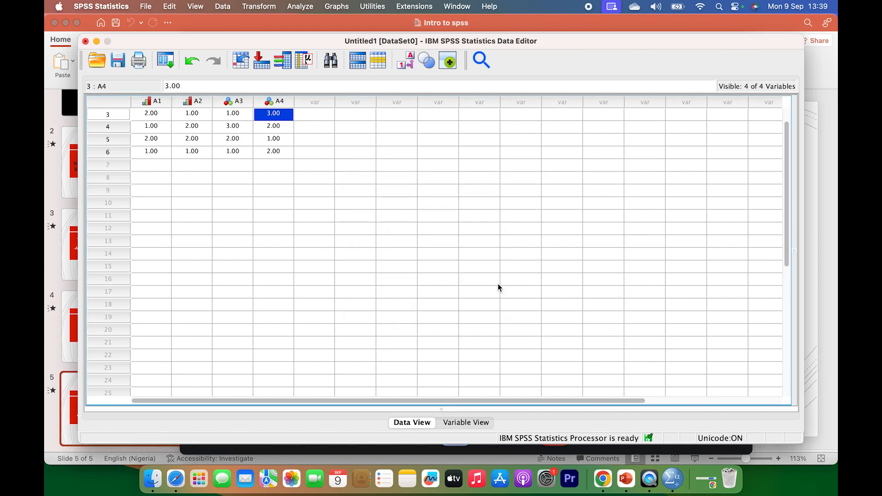
# Review the variable information and value labels of Marital Status, Gender and Age in the Variables dialog.
pyautogui.click(279, 62)
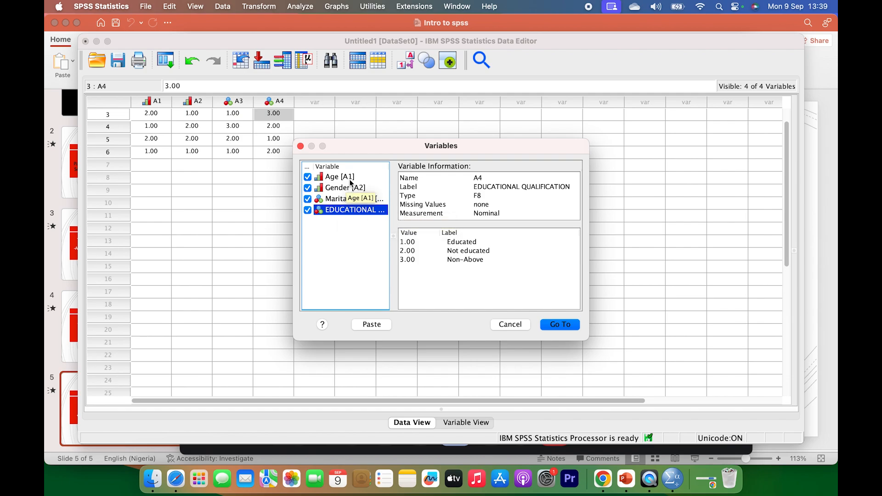
pyautogui.click(343, 200)
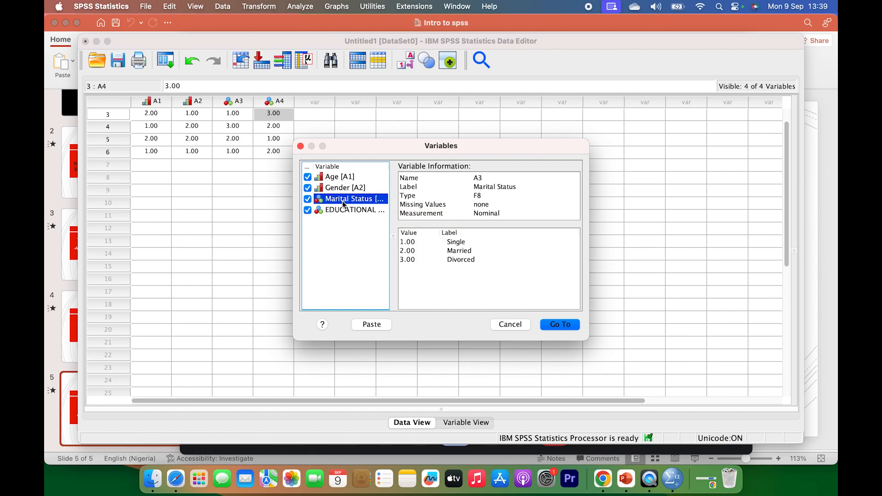
pyautogui.click(343, 189)
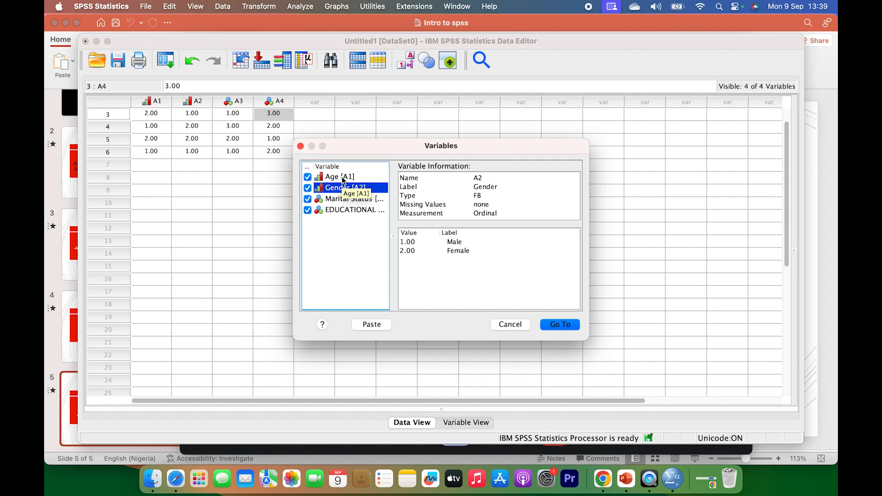
pyautogui.click(343, 178)
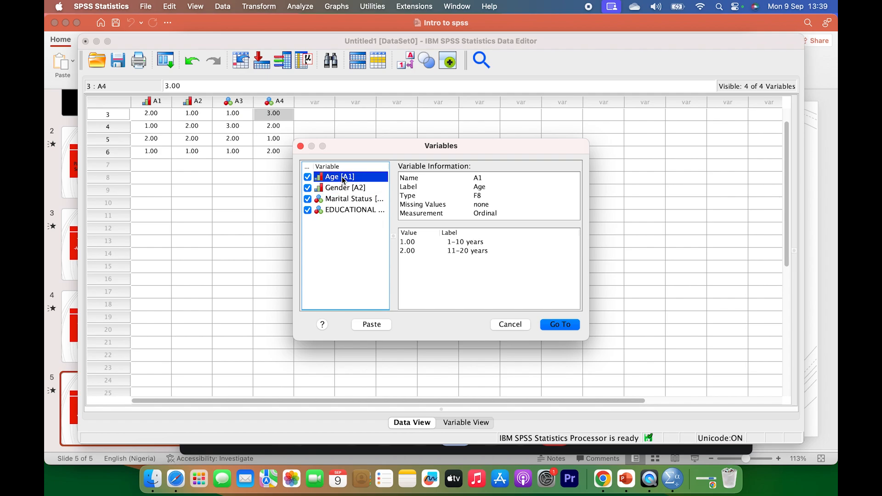
# Run descriptive statistics for the EDUCATIONAL QUALIFICATION variable A4 and review the Frequencies output before returning to the data.
pyautogui.click(299, 67)
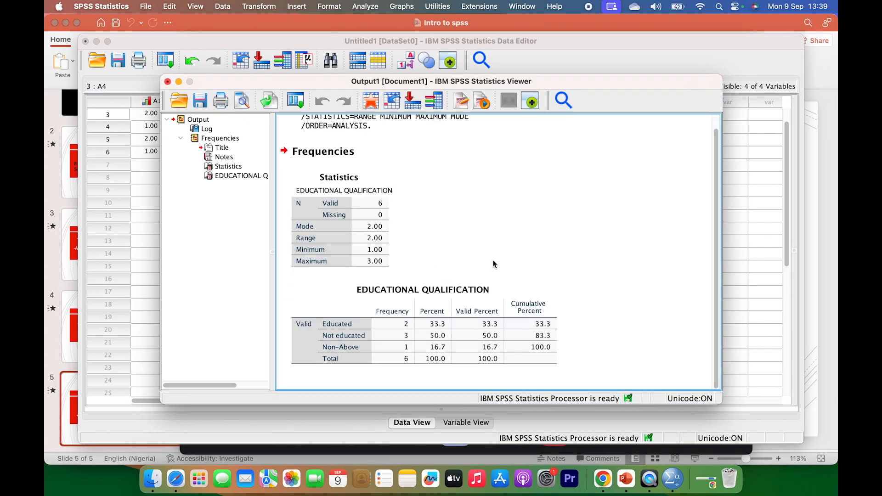
pyautogui.scroll(1, 494, 263)
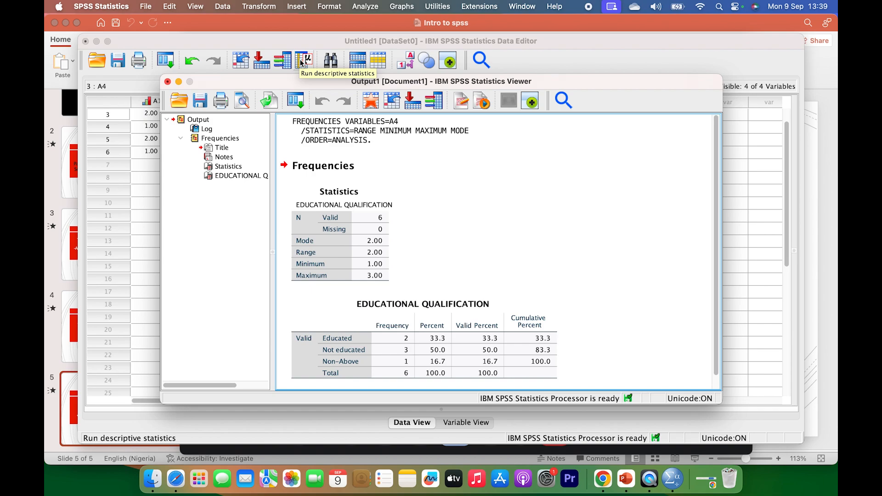
pyautogui.scroll(-1, 460, 269)
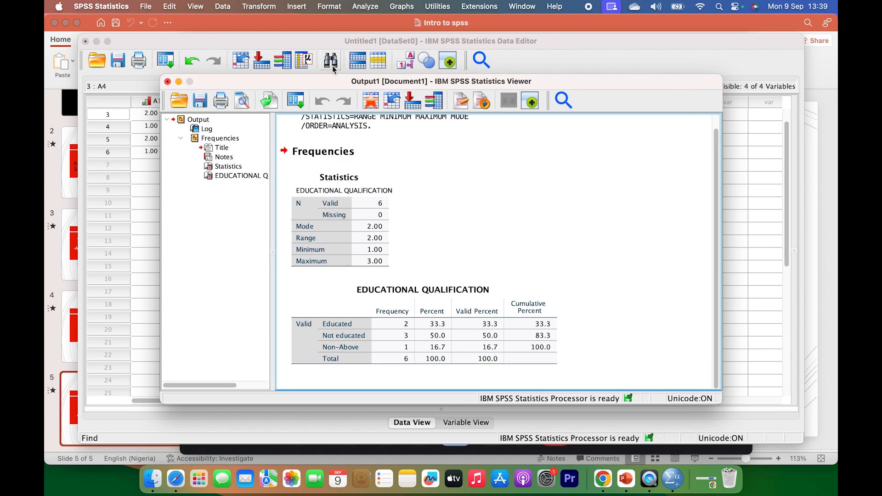
pyautogui.click(179, 81)
pyautogui.click(304, 61)
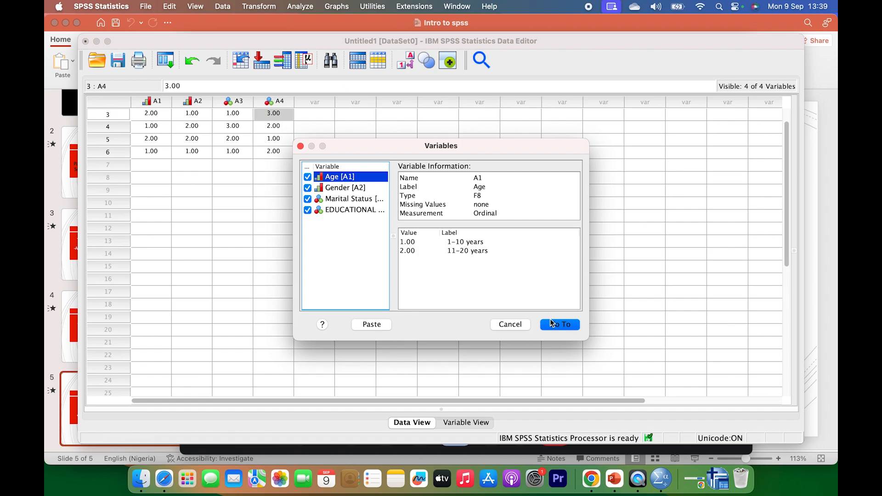
pyautogui.click(511, 324)
# Show the Find and Replace dialog for column A4 in Data View and close it.
pyautogui.click(330, 61)
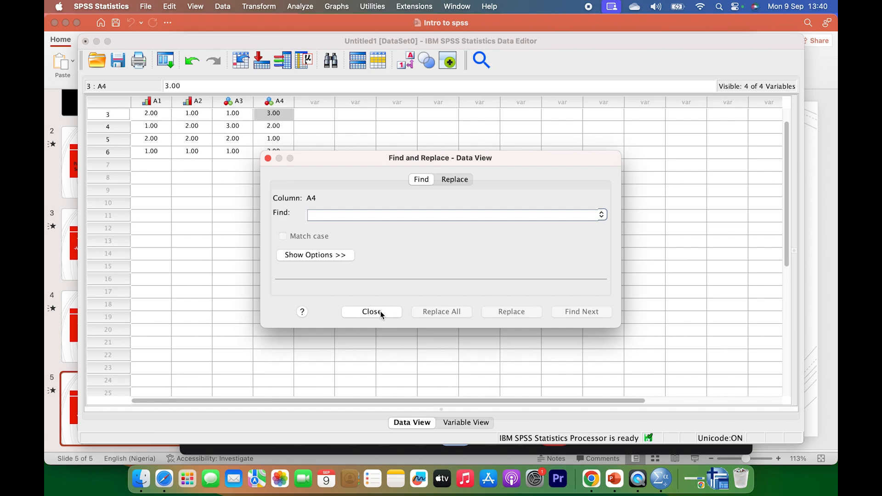
pyautogui.press('capslock')
pyautogui.click(379, 311)
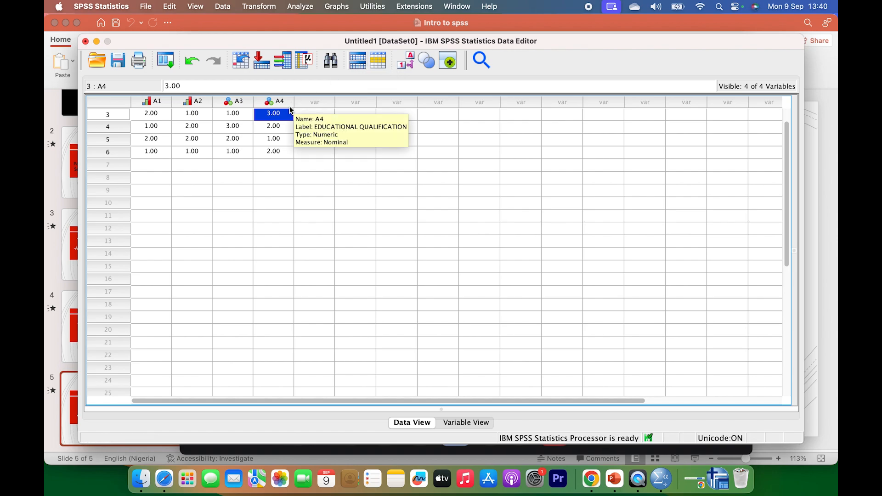
# Toggle Data View between value labels and numeric codes to compare both displays, ending with the numeric codes.
pyautogui.click(415, 64)
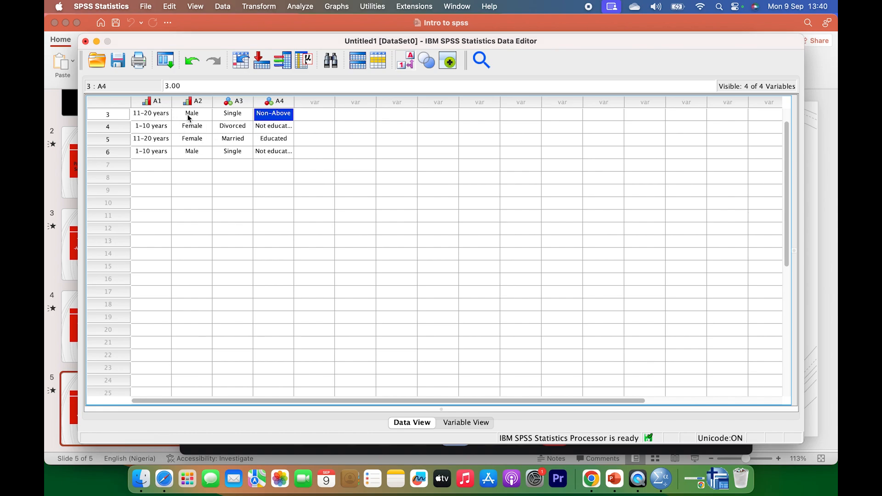
pyautogui.click(405, 61)
pyautogui.click(405, 62)
pyautogui.click(407, 62)
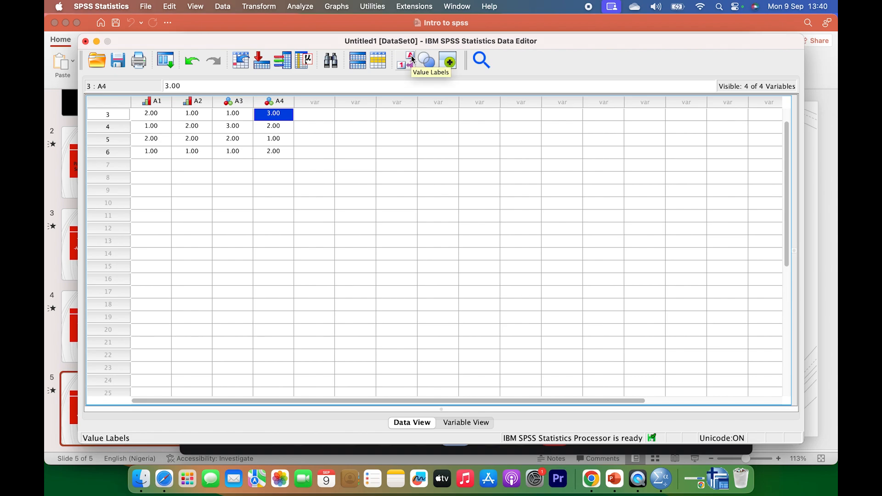
pyautogui.click(412, 60)
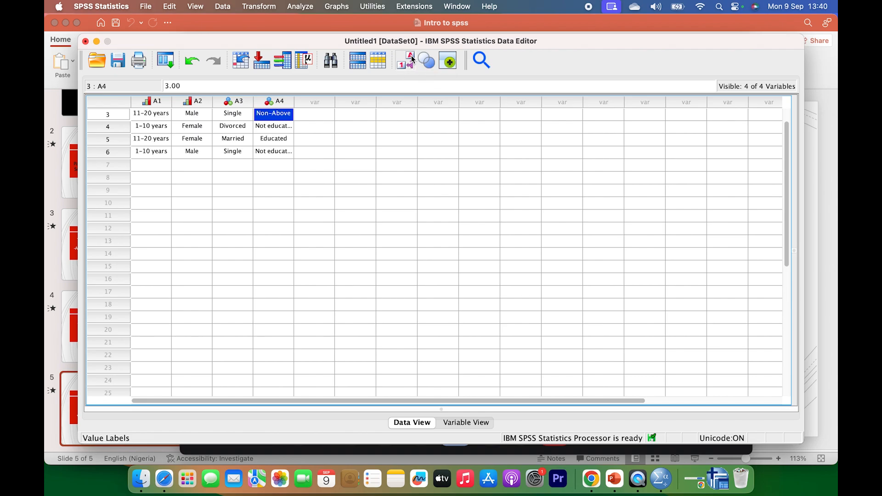
pyautogui.click(407, 64)
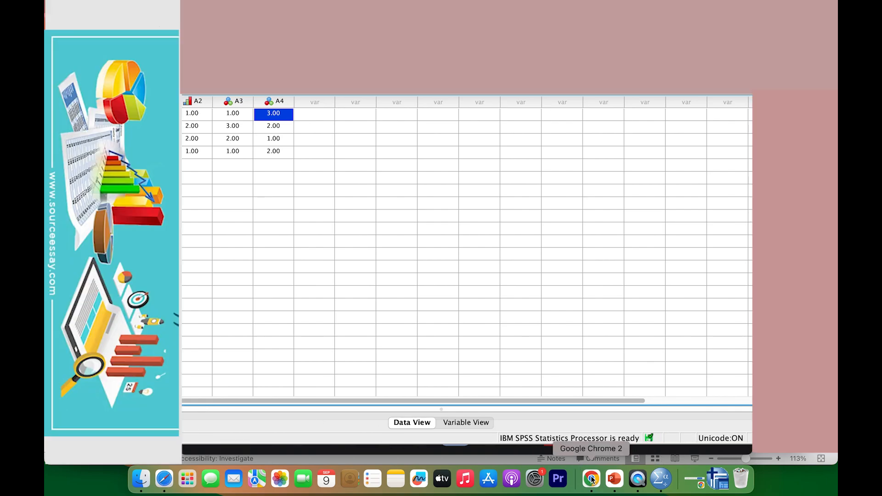
# Switch to the Google Meet call in Google Chrome and stop presenting the screen.
pyautogui.click(593, 481)
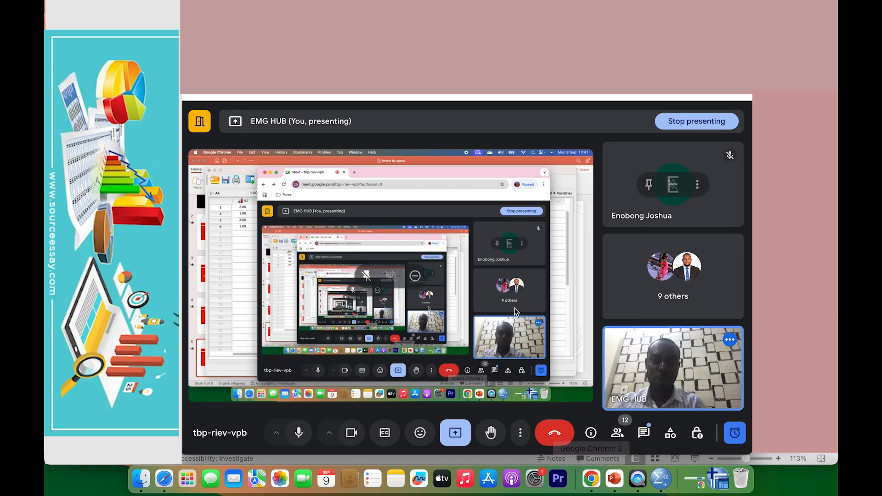
pyautogui.click(456, 435)
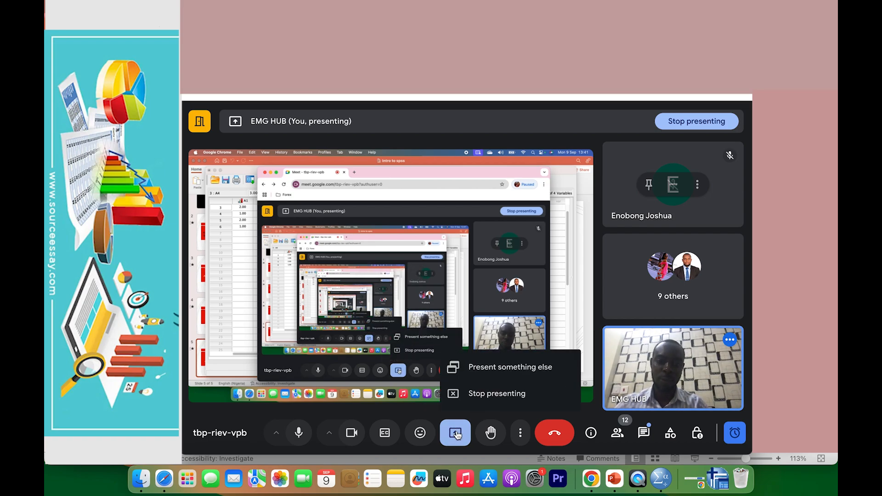
pyautogui.click(492, 394)
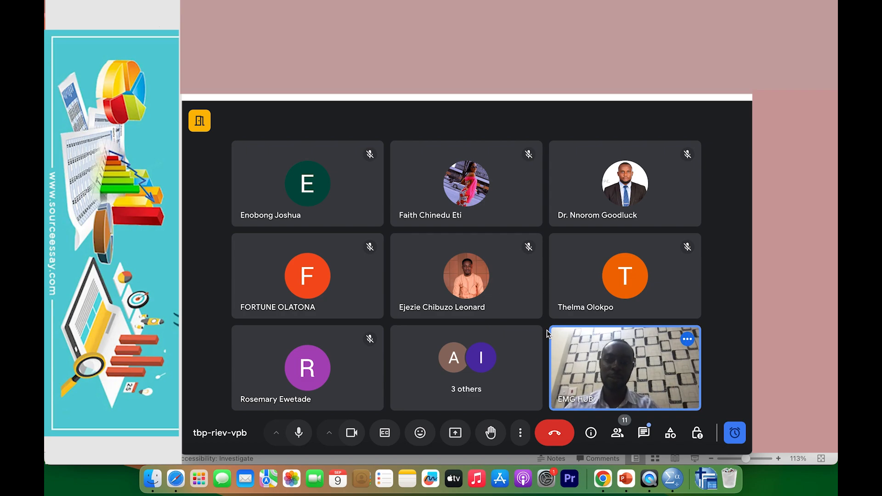
# Dismiss the call time-limit notice and the raised-hand notification in the meeting.
pyautogui.click(520, 432)
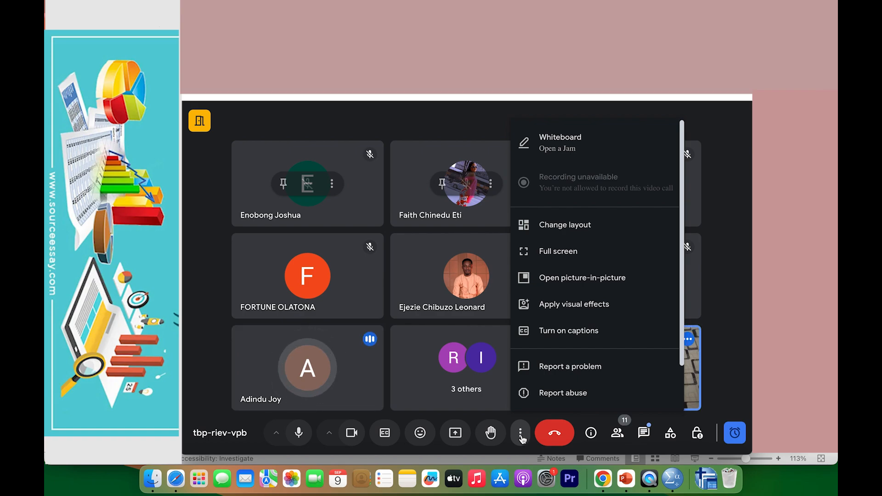
pyautogui.click(724, 343)
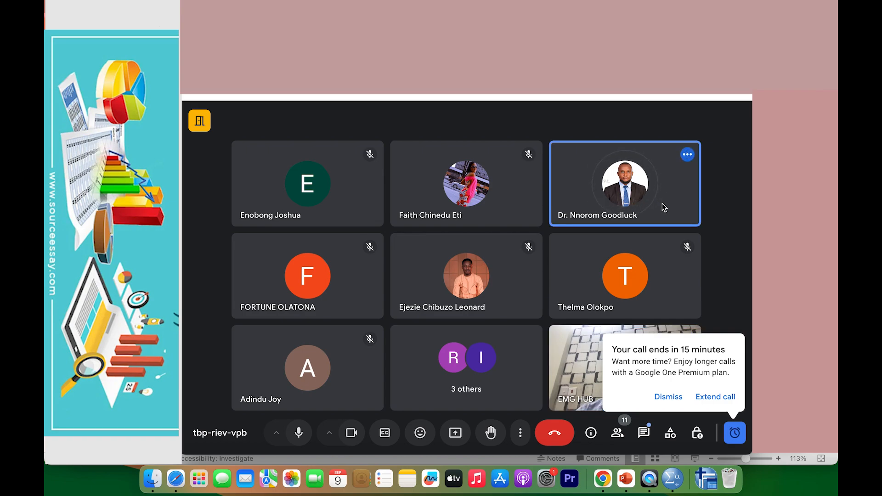
pyautogui.click(669, 398)
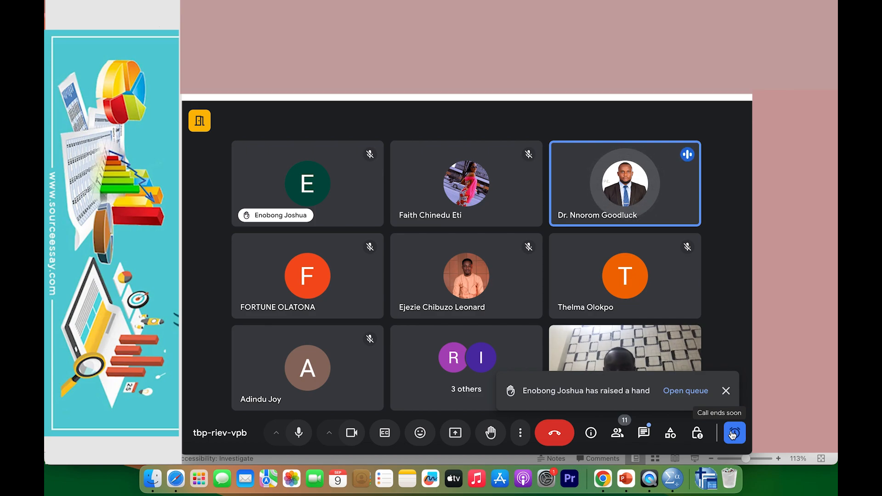
pyautogui.click(727, 391)
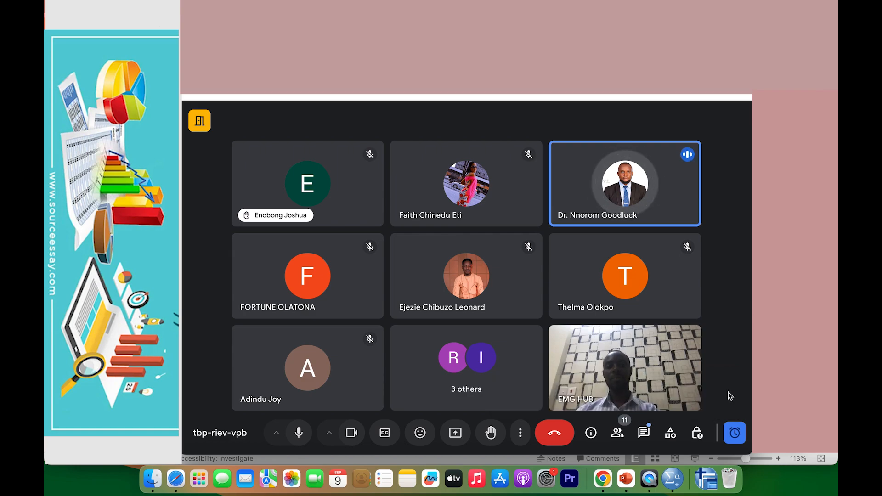